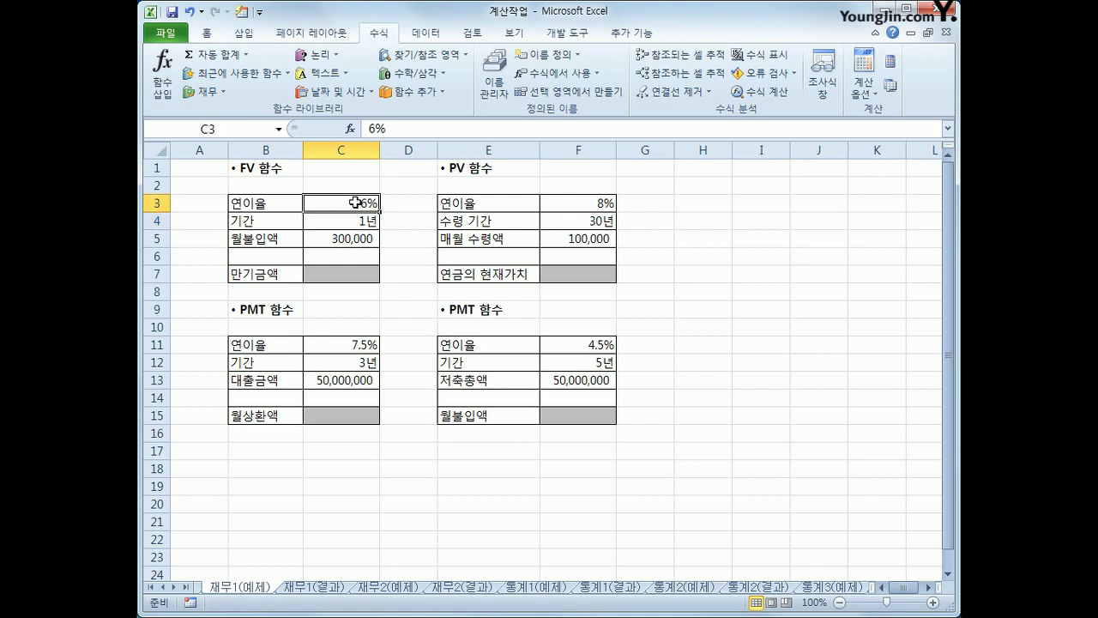
- Start an FV function in the 만기금액 cell C7 from the financial functions, using the savings data in C3:C5
click(356, 238)
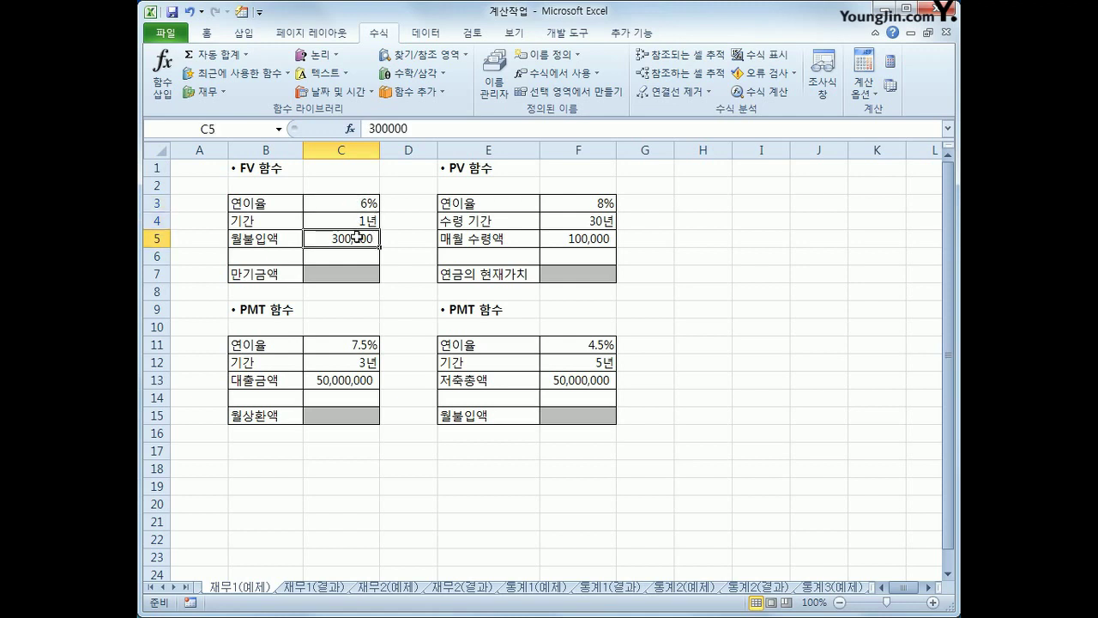
click(352, 272)
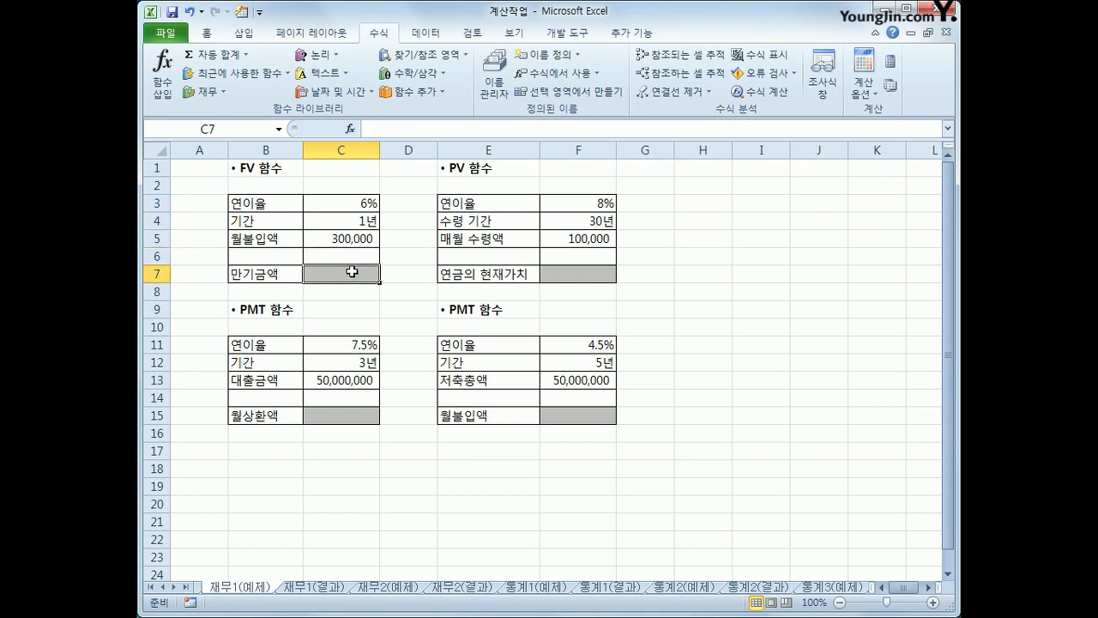
click(237, 168)
click(349, 282)
click(206, 93)
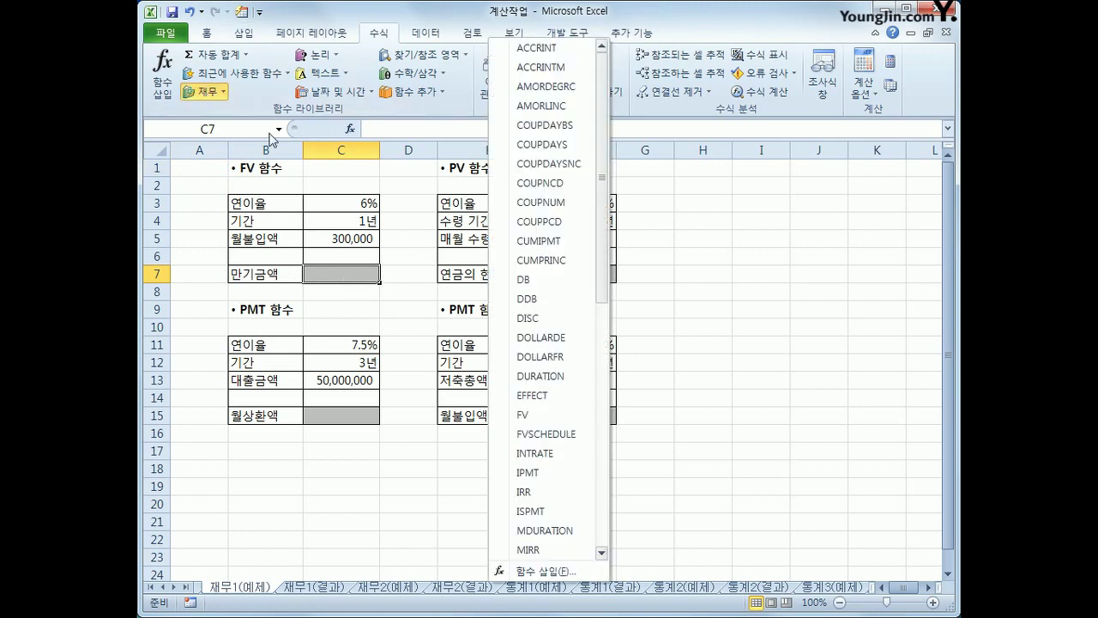
click(534, 416)
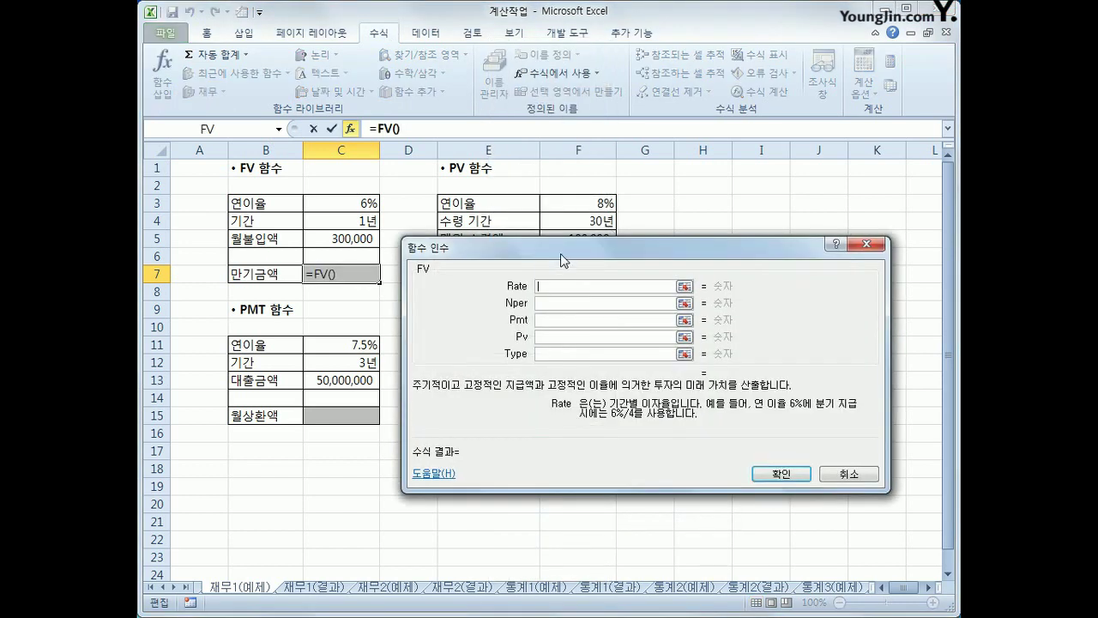
drag(561, 250, 559, 251)
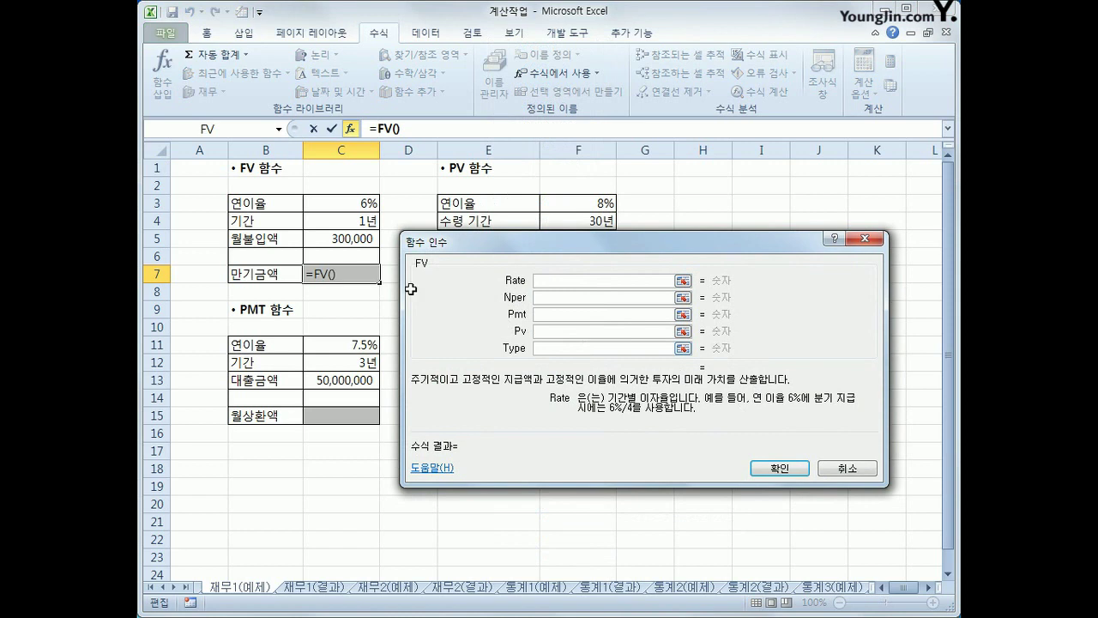
- Set the FV arguments Rate to C3/12 and Nper to C4*12 to convert the annual rate and term to months
click(334, 198)
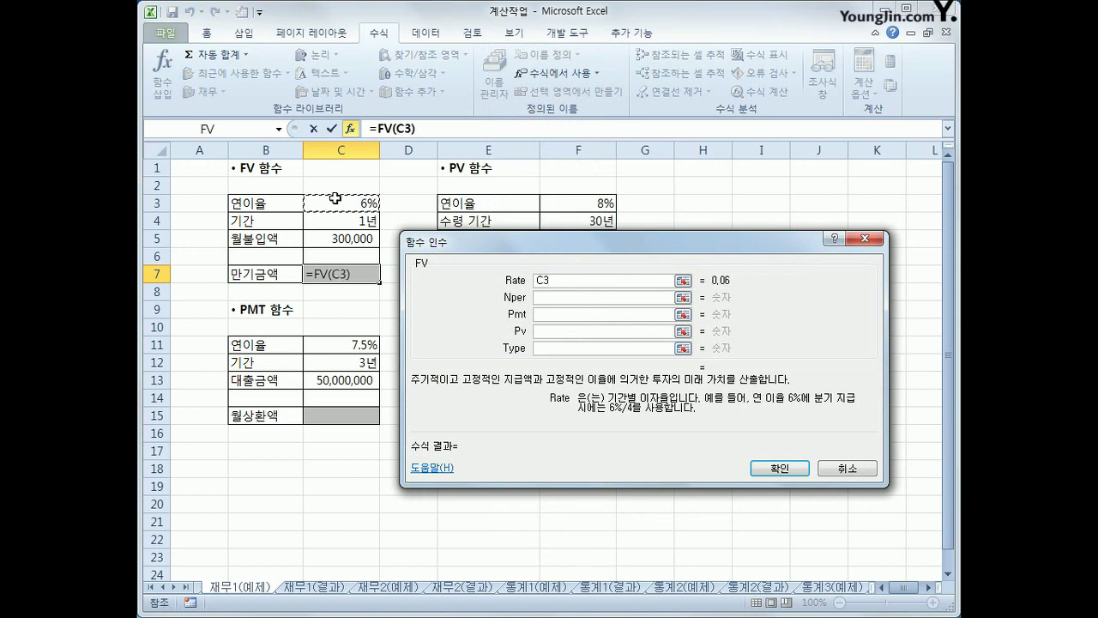
text(/12)
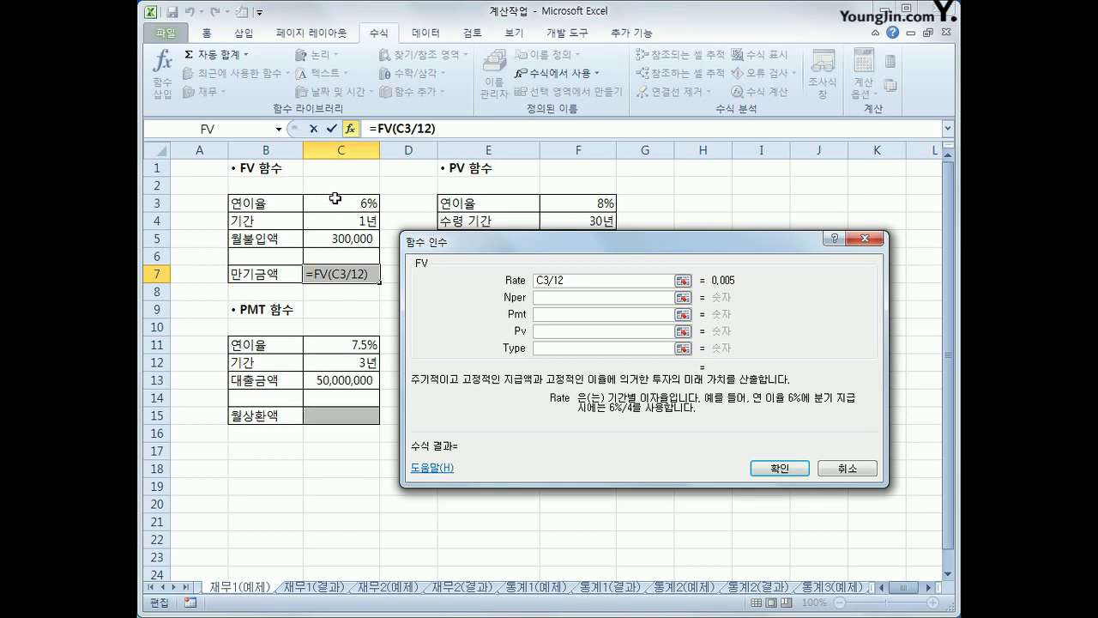
click(553, 298)
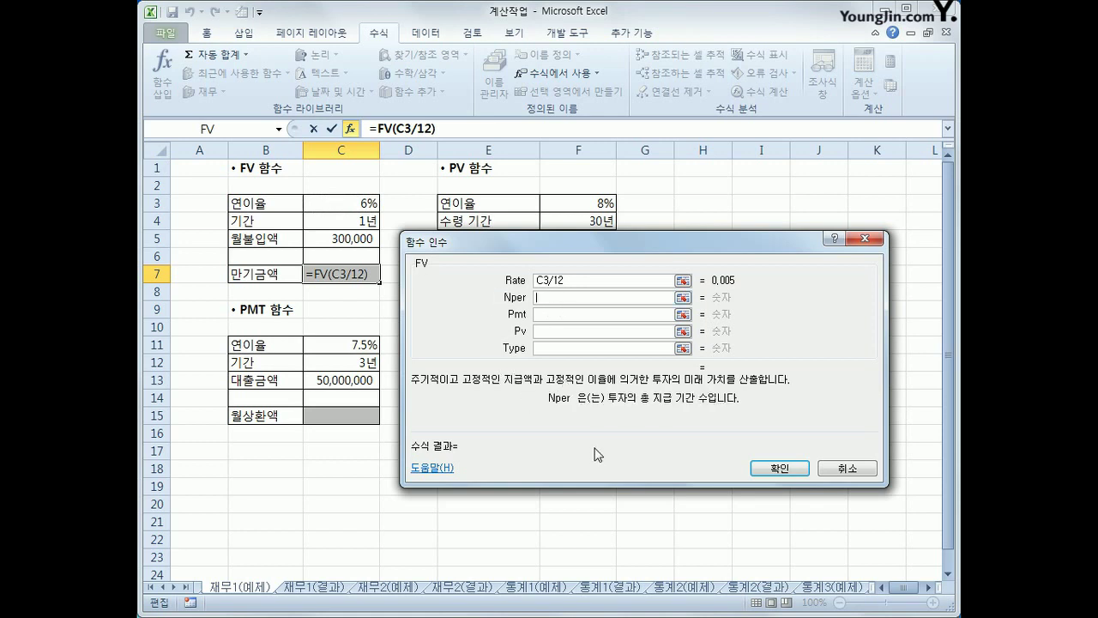
click(352, 221)
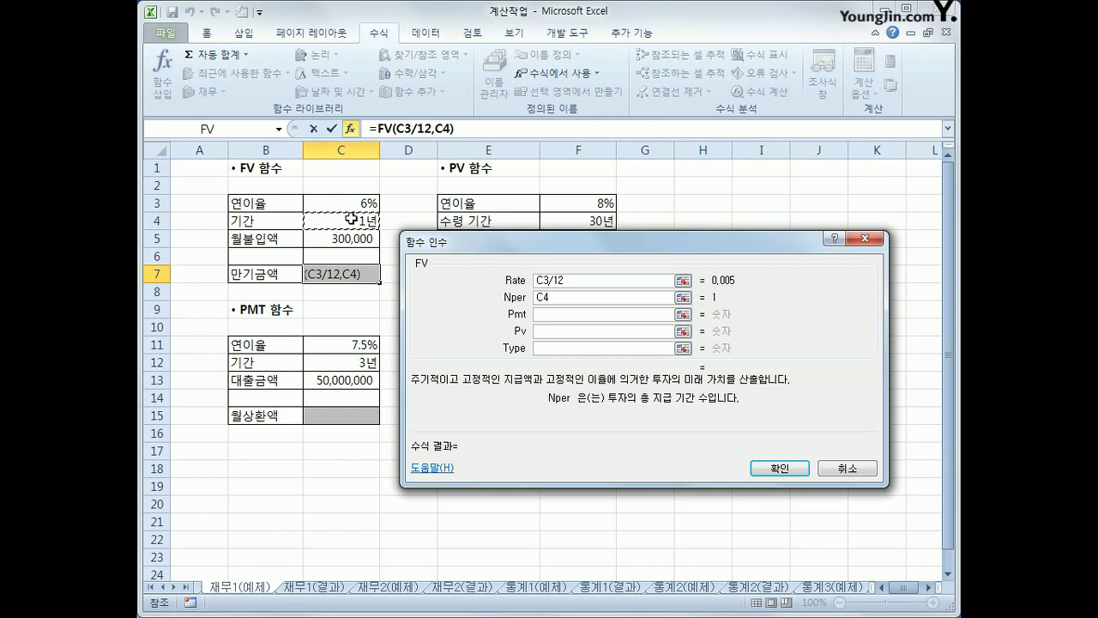
text(*12)
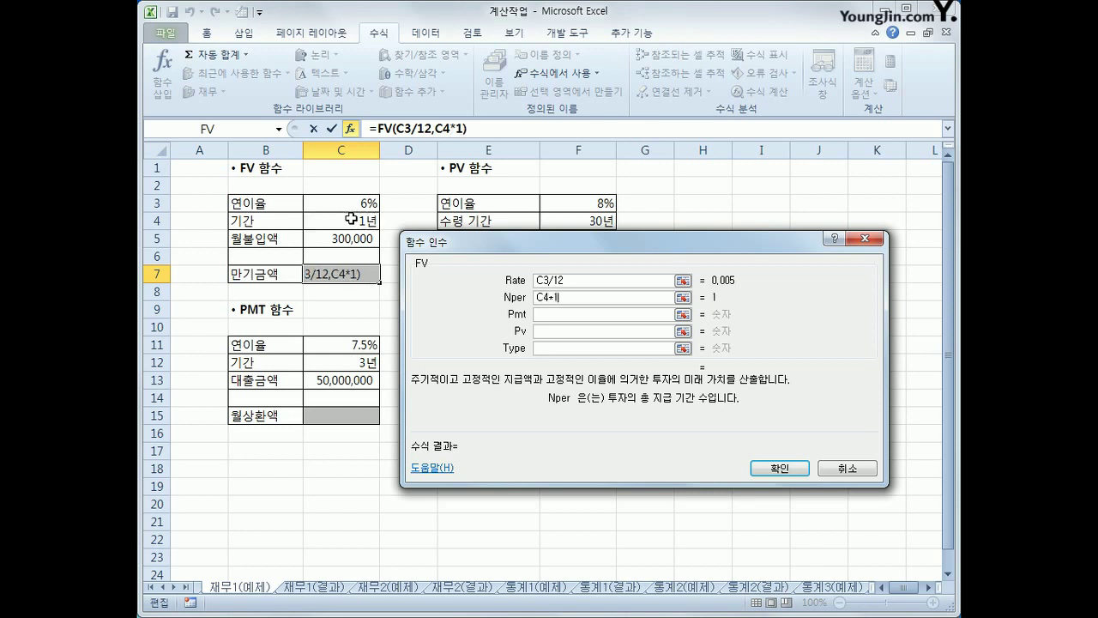
- Set the FV function's Pmt argument to -C5 and complete the formula in C7
click(616, 314)
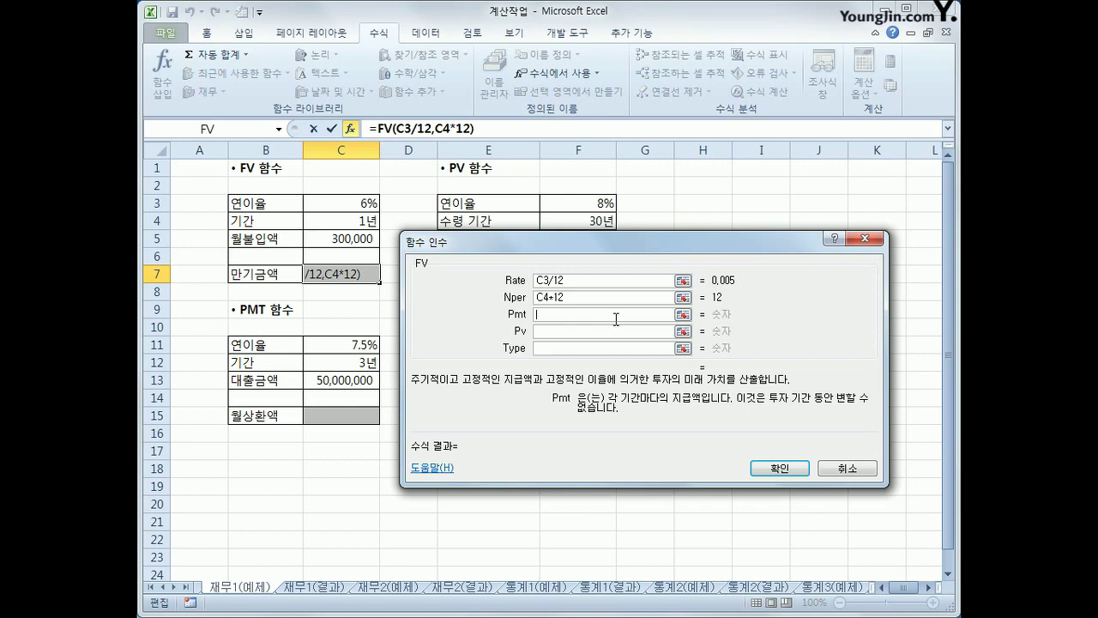
text(-)
click(357, 246)
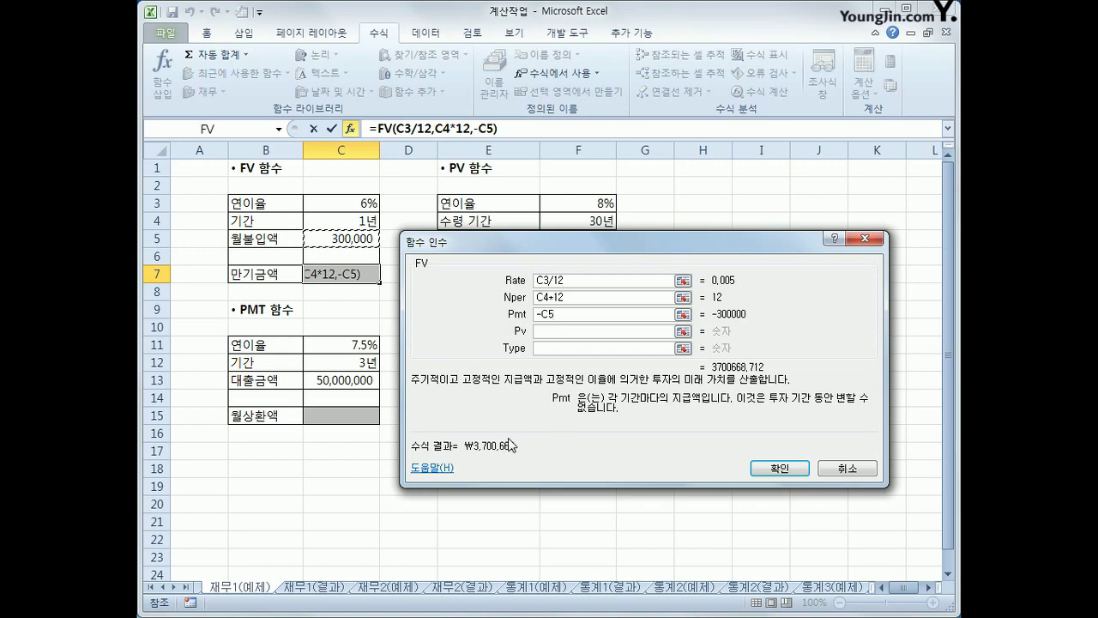
click(777, 468)
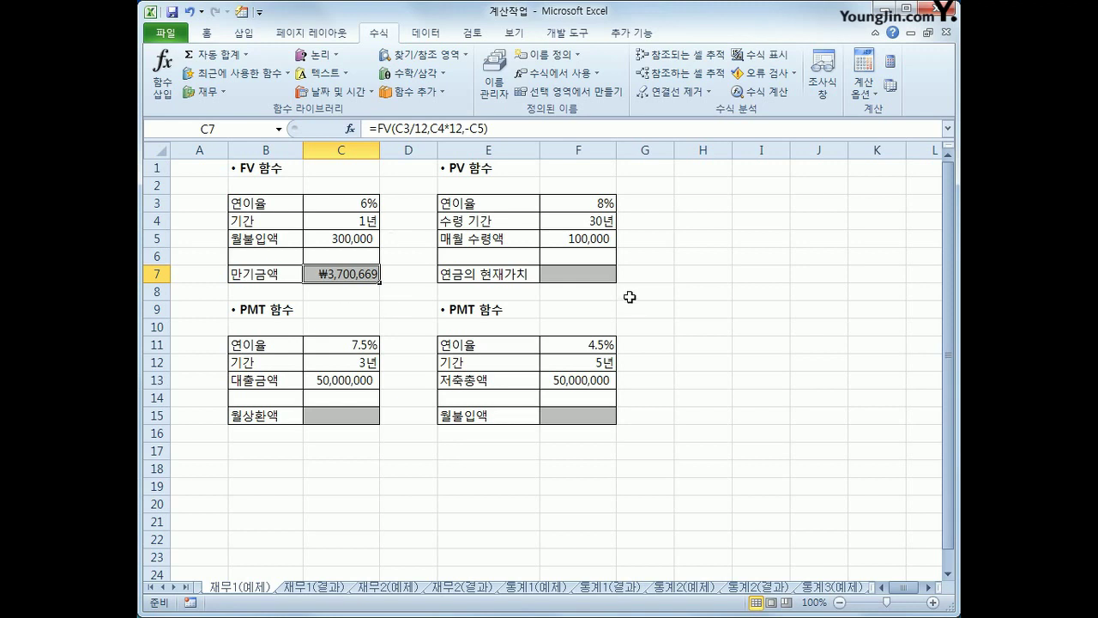
- Start a PV function in the 연금의 현재가치 cell F7, keeping the pension data in F3:F5 uncovered by the arguments dialog
click(597, 277)
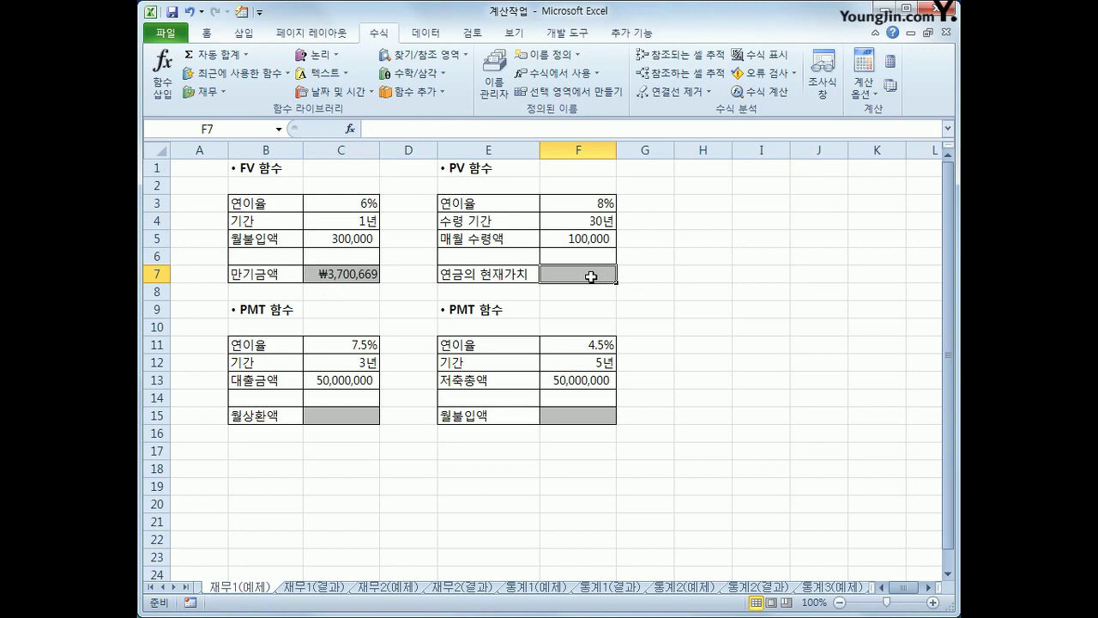
click(602, 224)
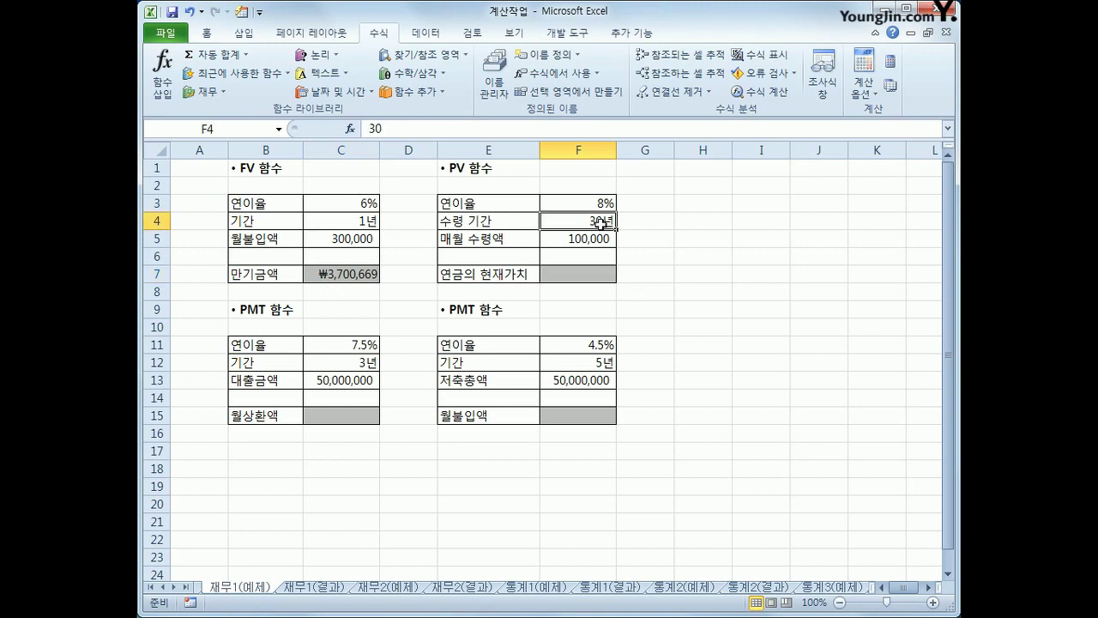
click(598, 242)
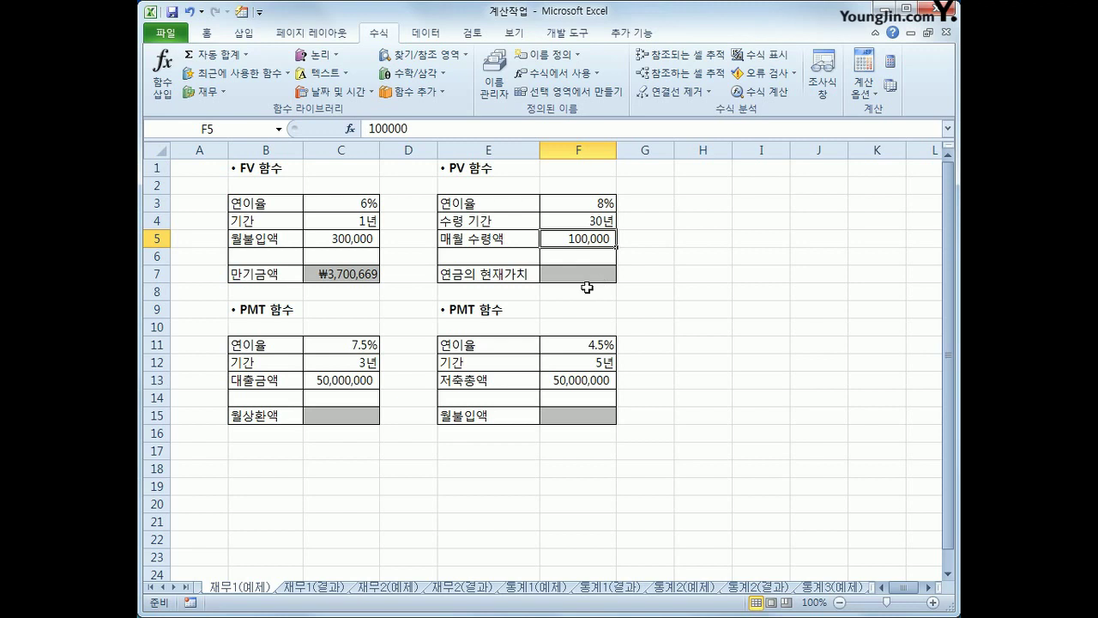
click(590, 206)
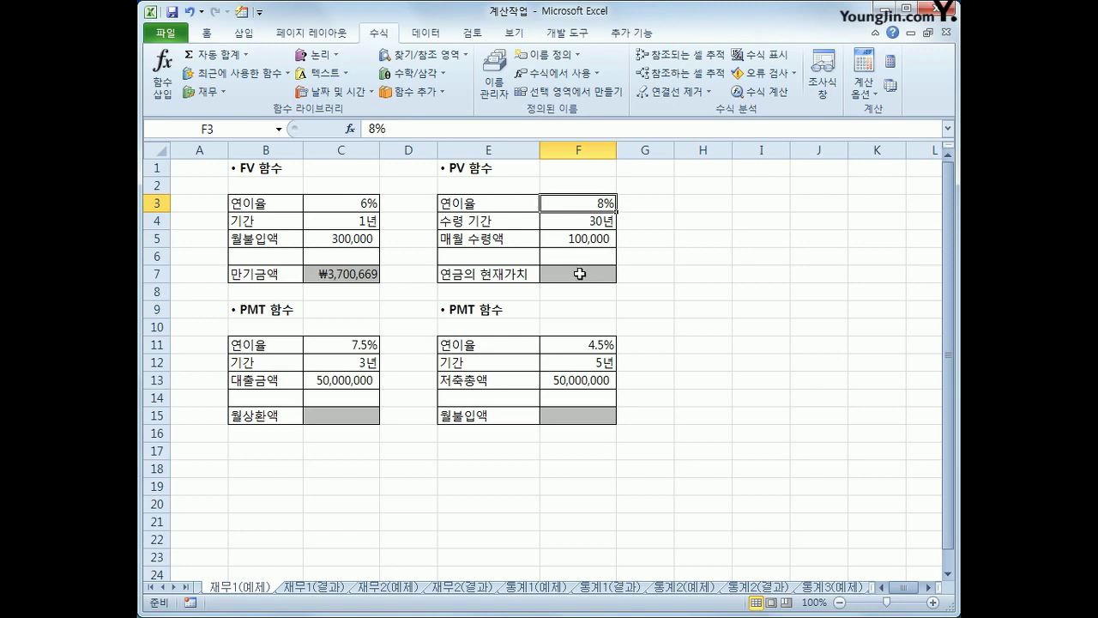
drag(573, 280, 575, 275)
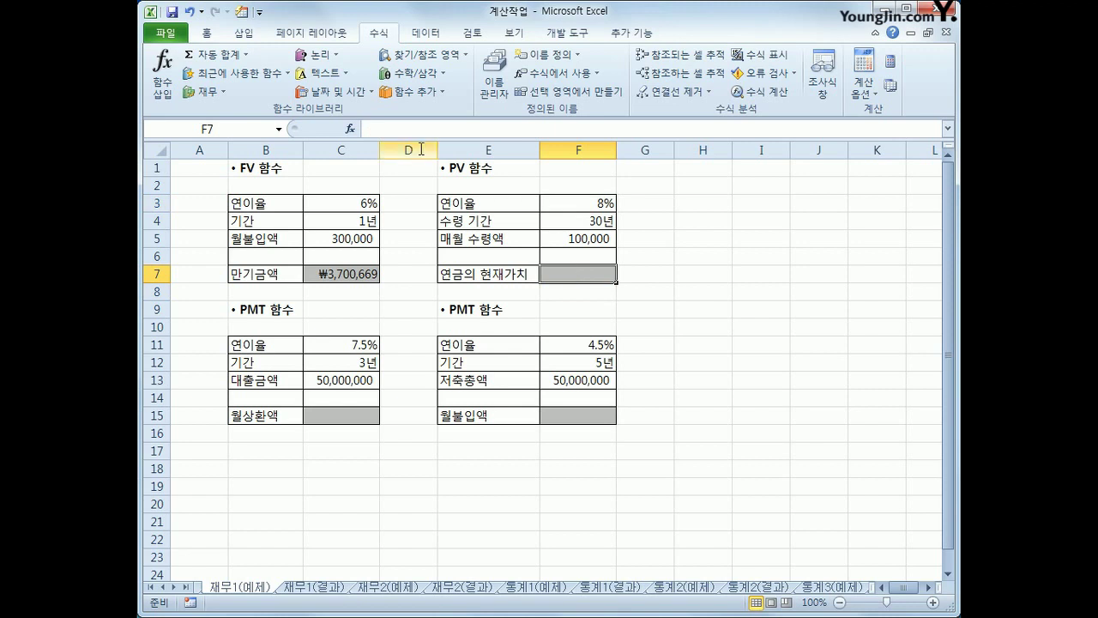
click(206, 91)
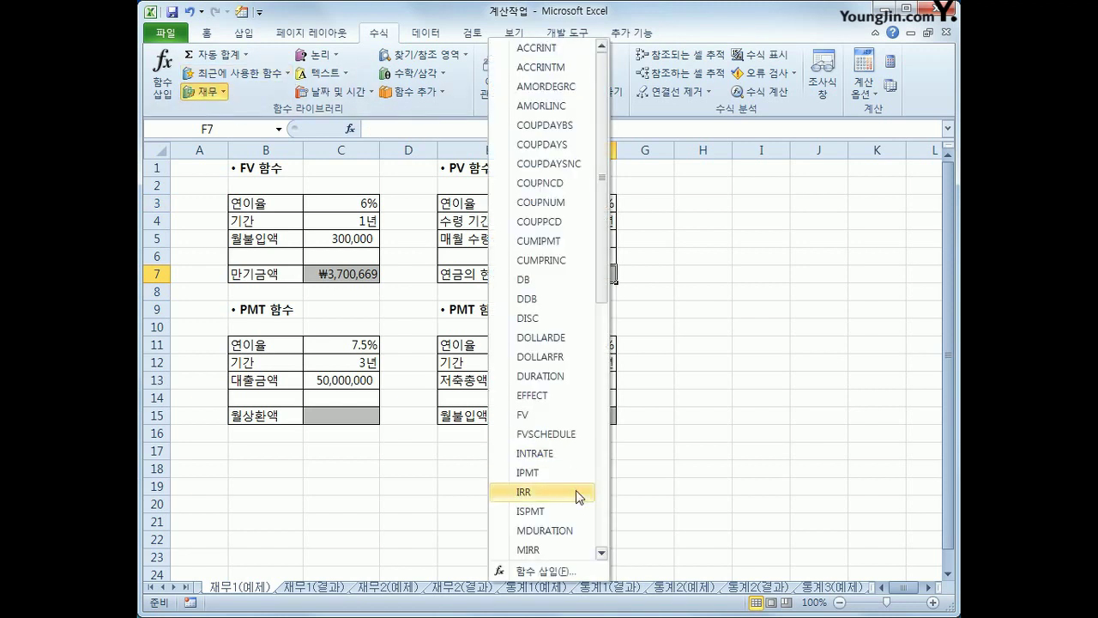
drag(600, 272, 609, 395)
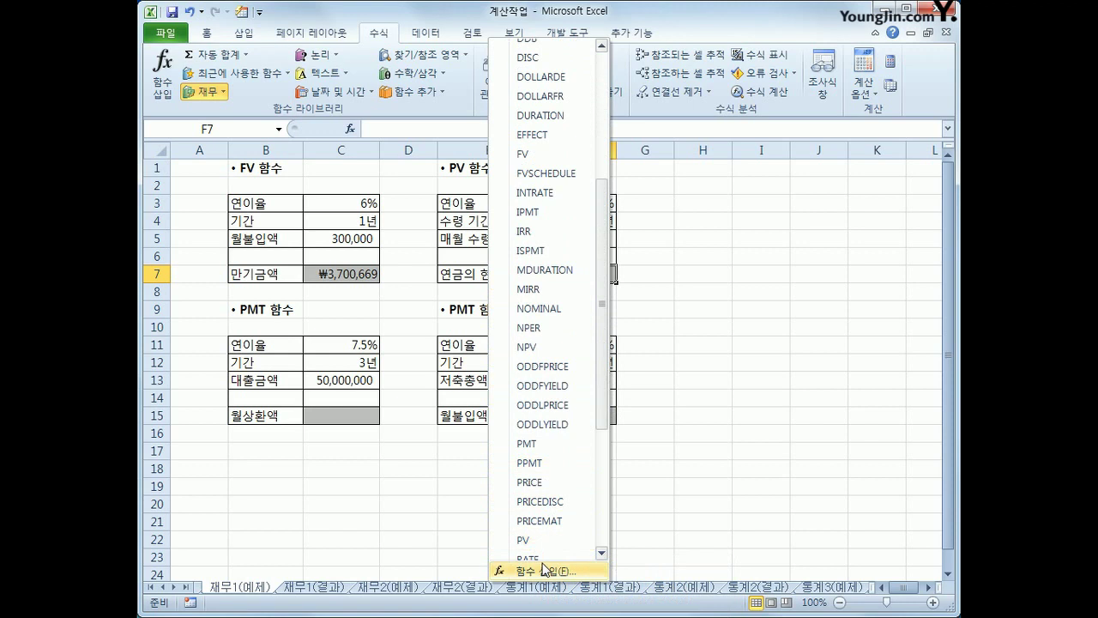
click(541, 541)
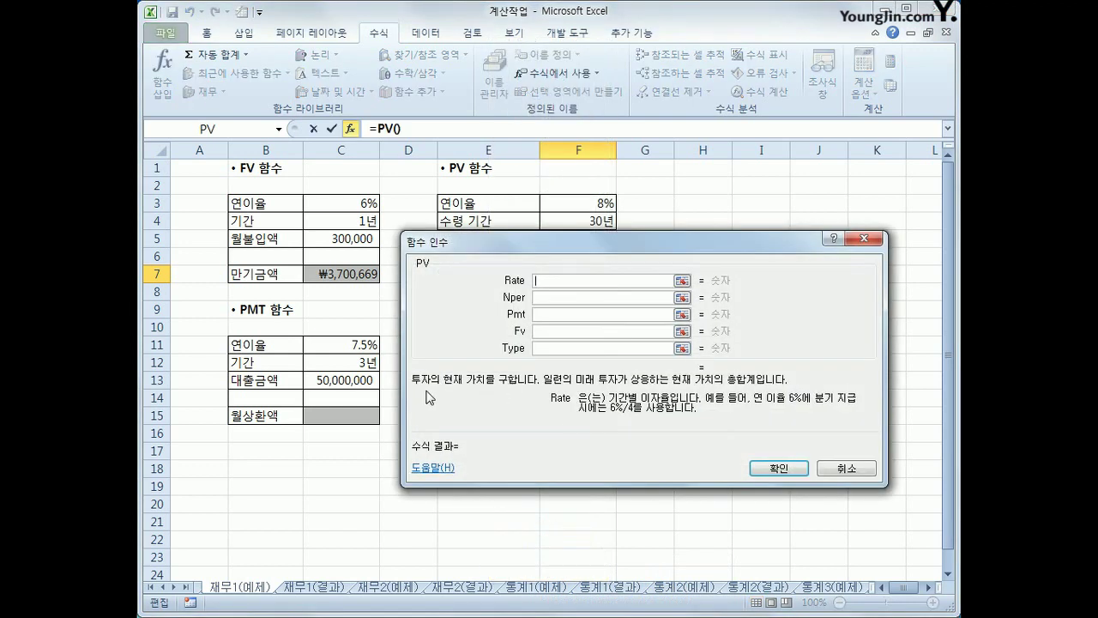
drag(551, 244, 555, 299)
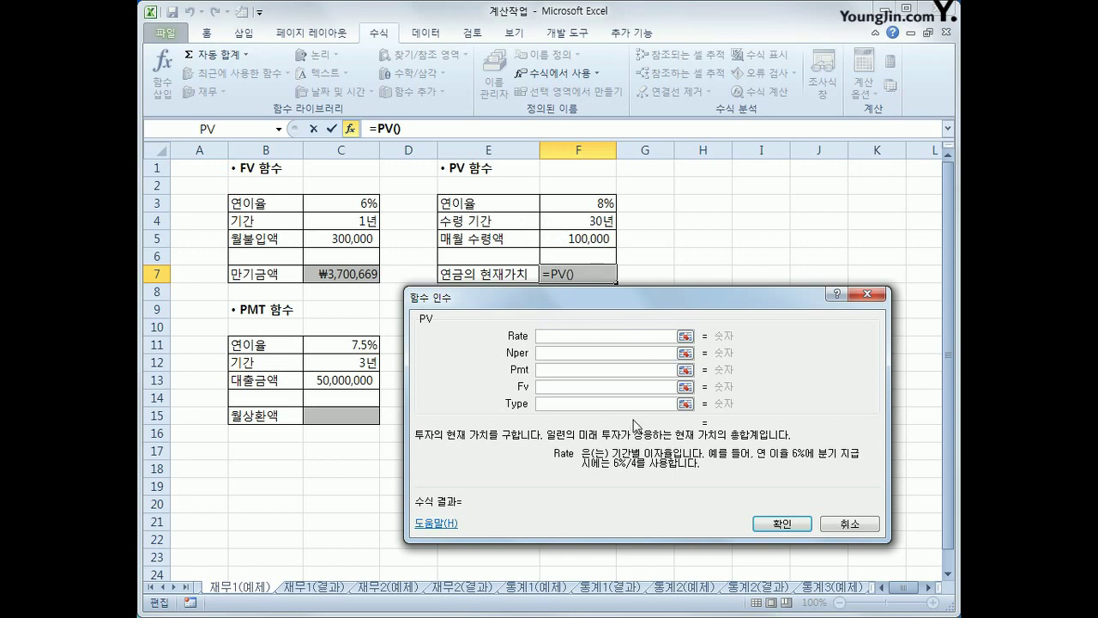
- Set the PV arguments Rate to F3/12 and Nper to F4*12 for monthly periods
click(587, 210)
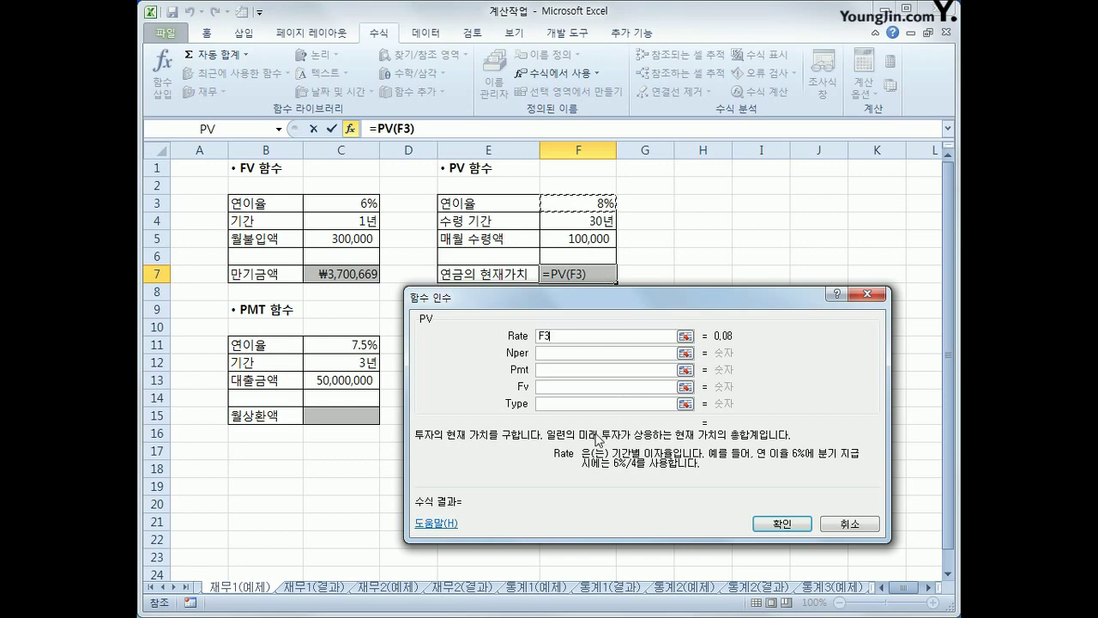
text(/12)
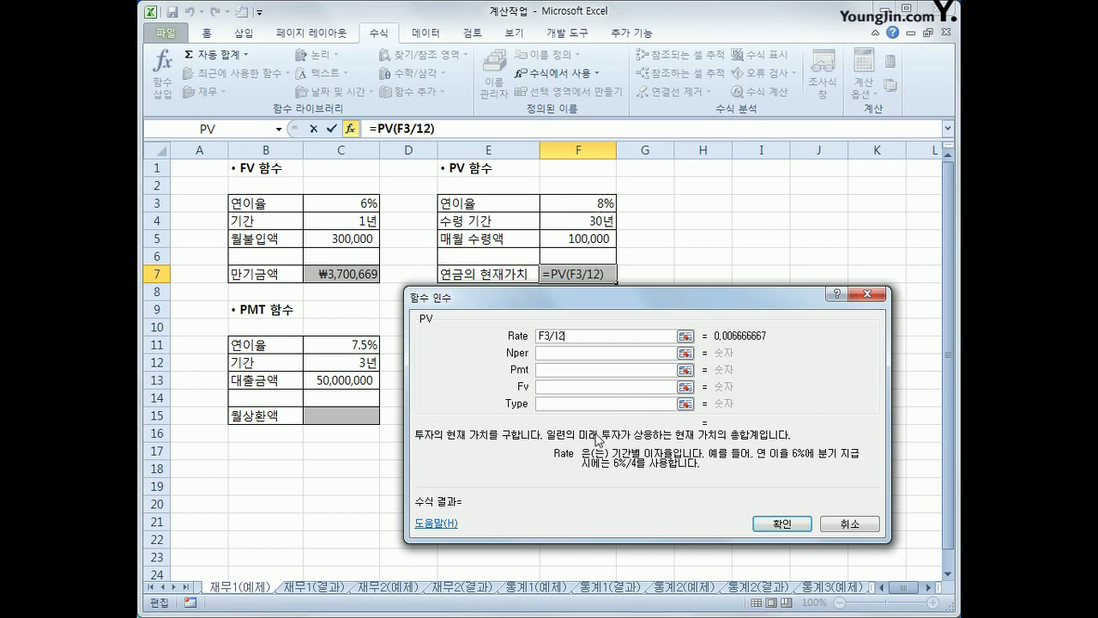
click(595, 354)
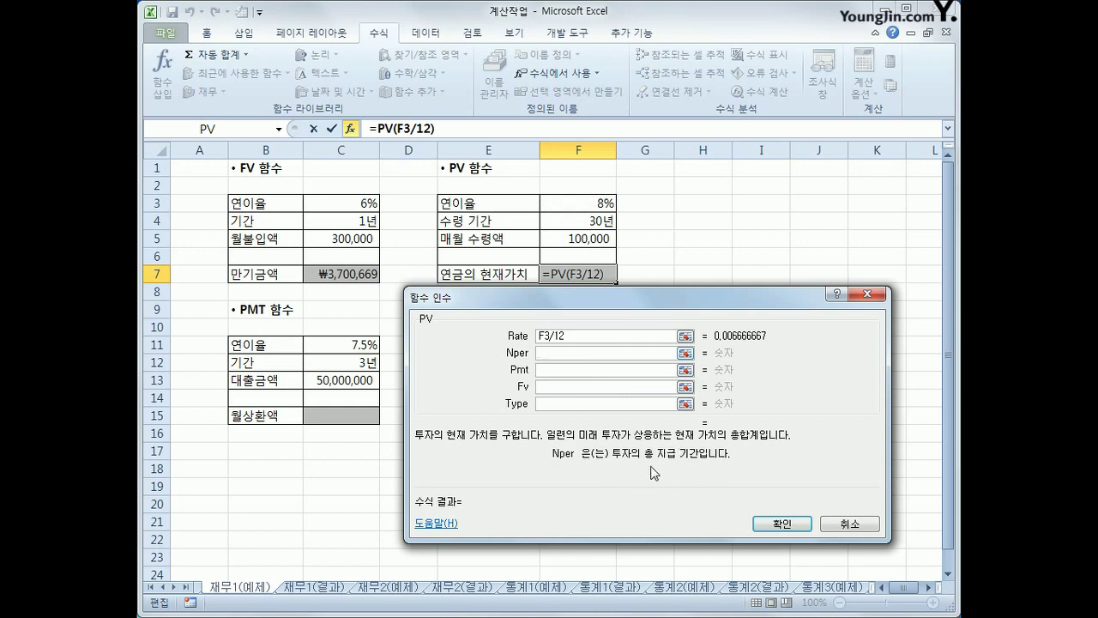
click(581, 222)
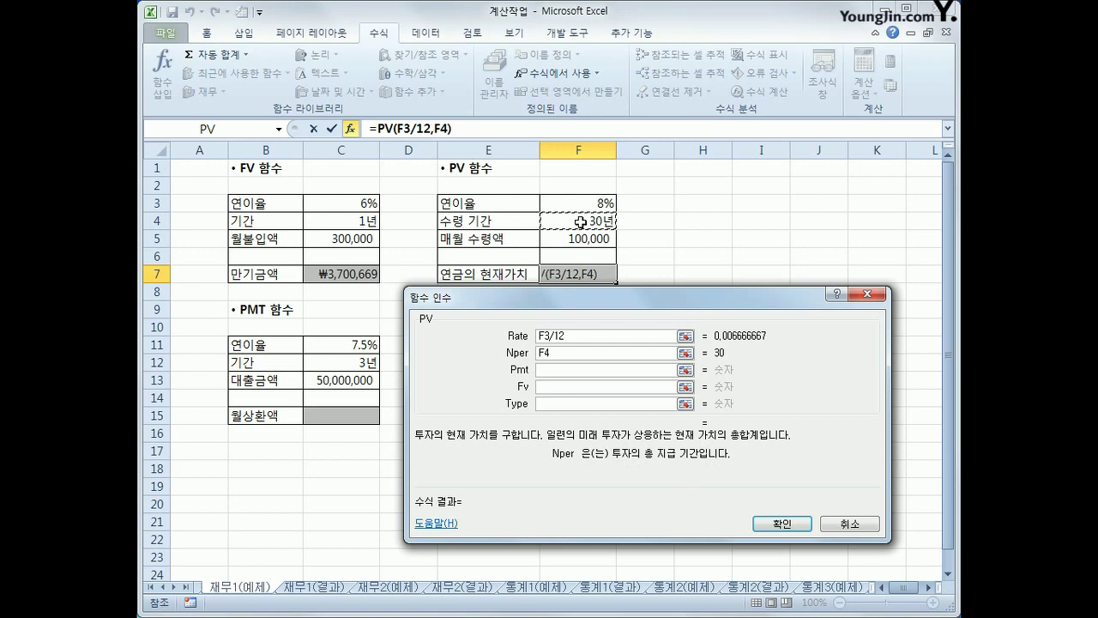
text(*12)
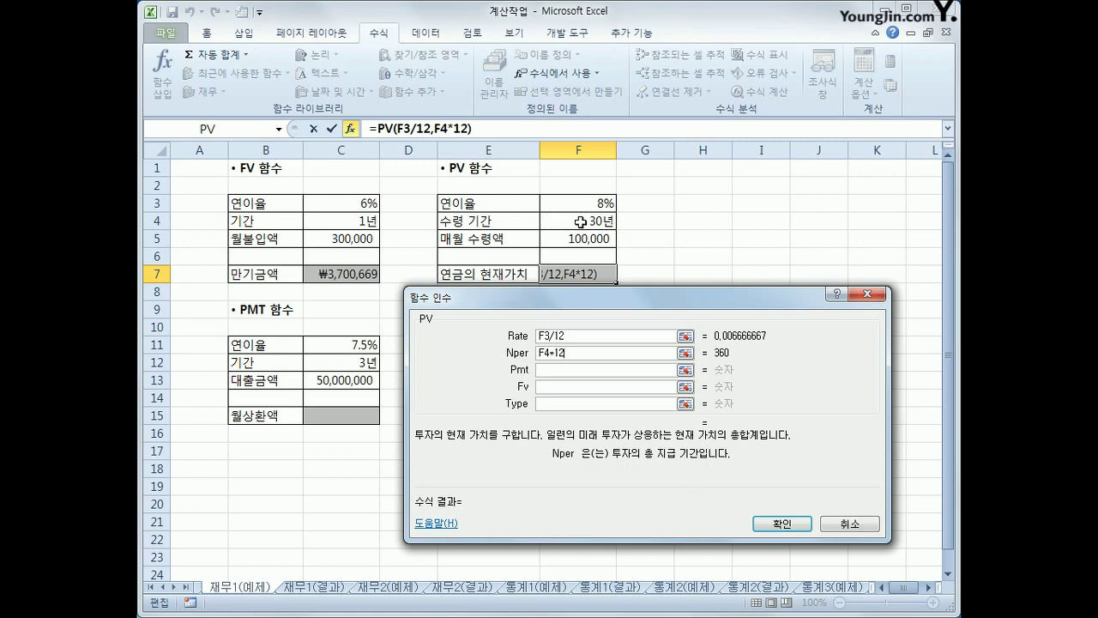
- Set the PV function's Pmt argument to -F5 and complete the formula in F7
click(586, 369)
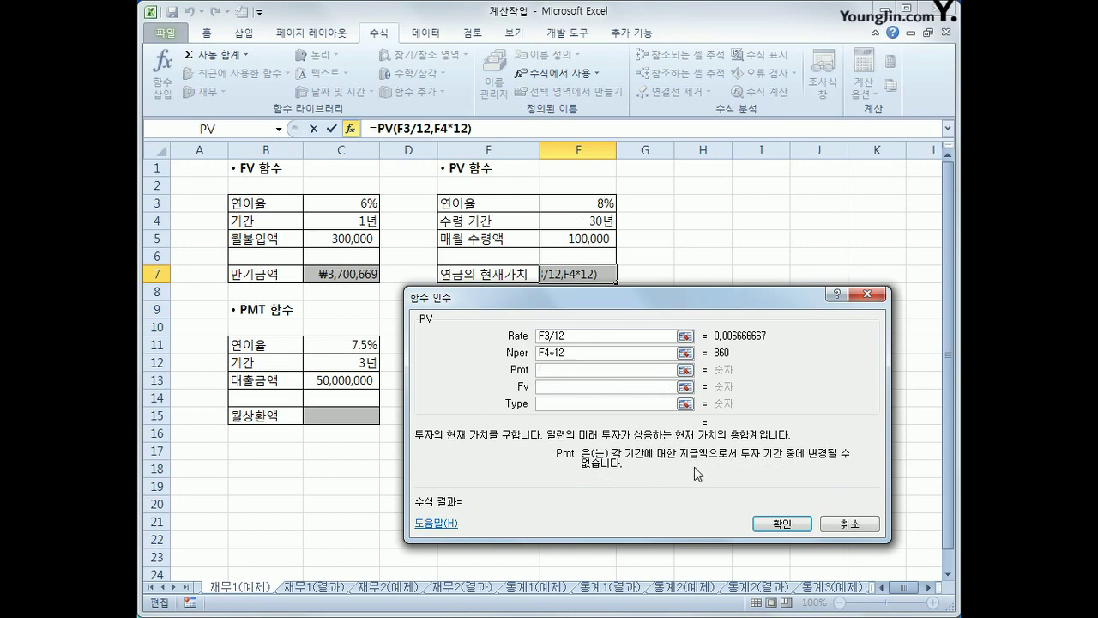
text(-)
click(603, 240)
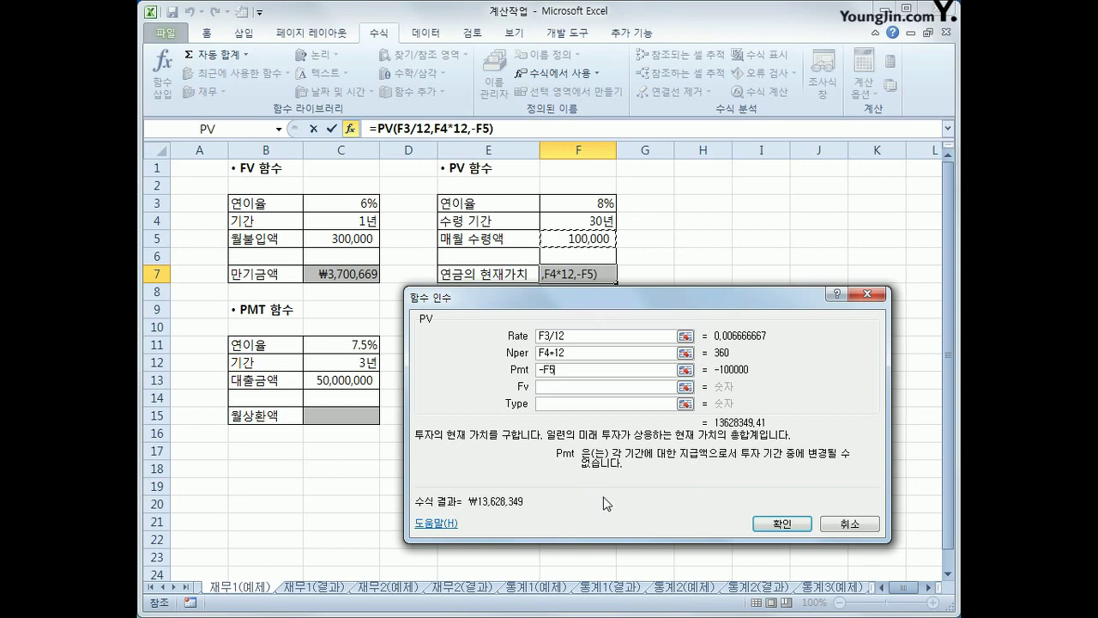
click(783, 526)
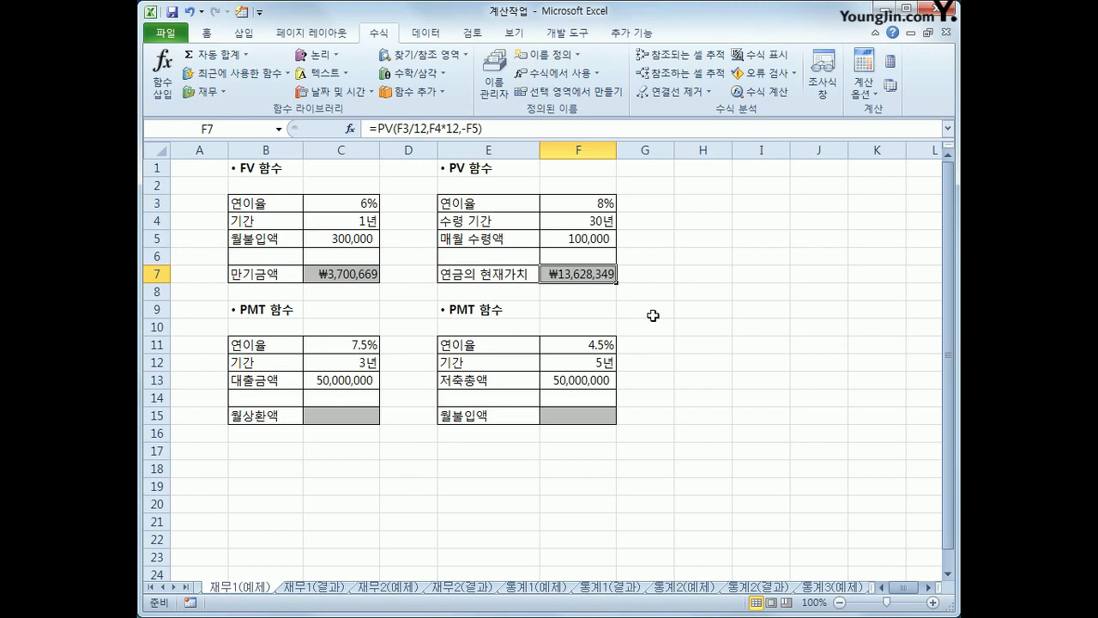
- Start a PMT function in the 월상환액 cell C15 for the loan data in C11:C13
click(345, 416)
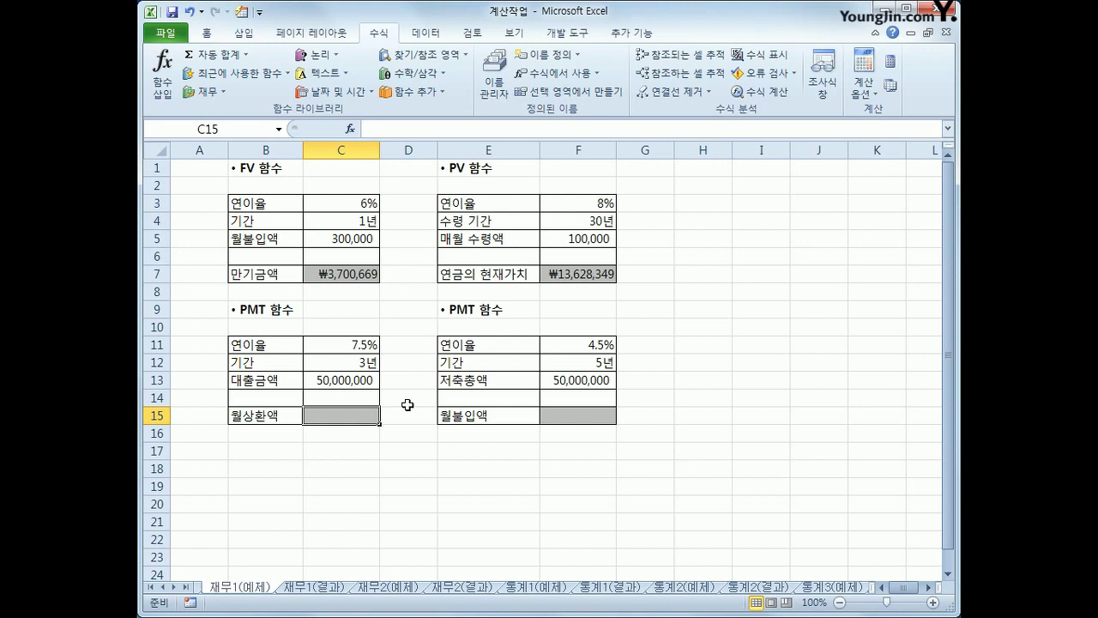
click(343, 377)
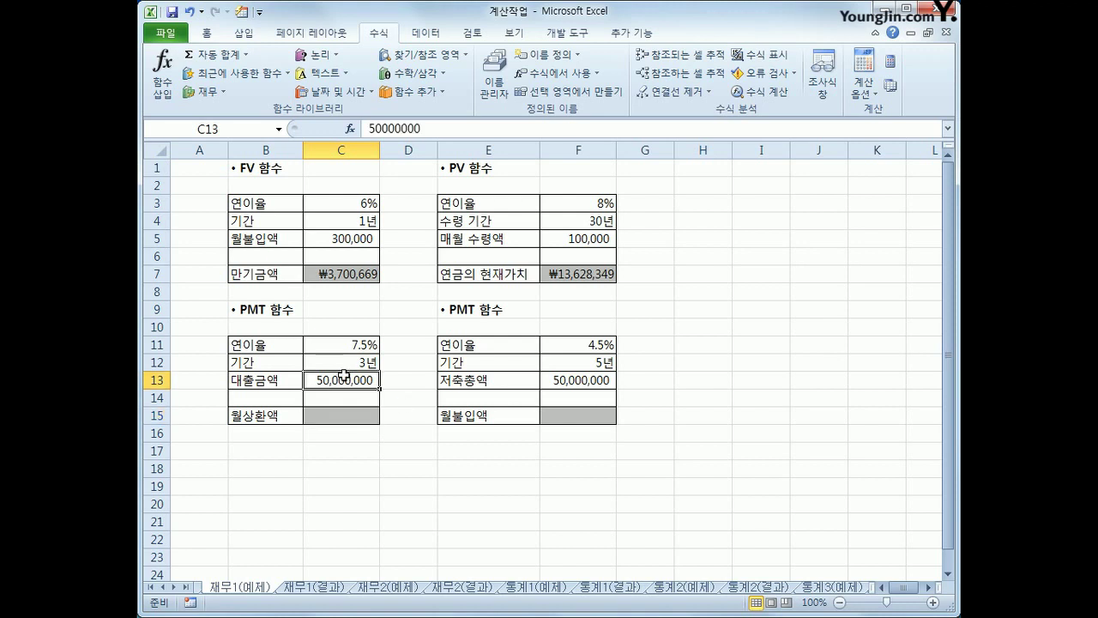
click(362, 361)
click(363, 345)
click(352, 418)
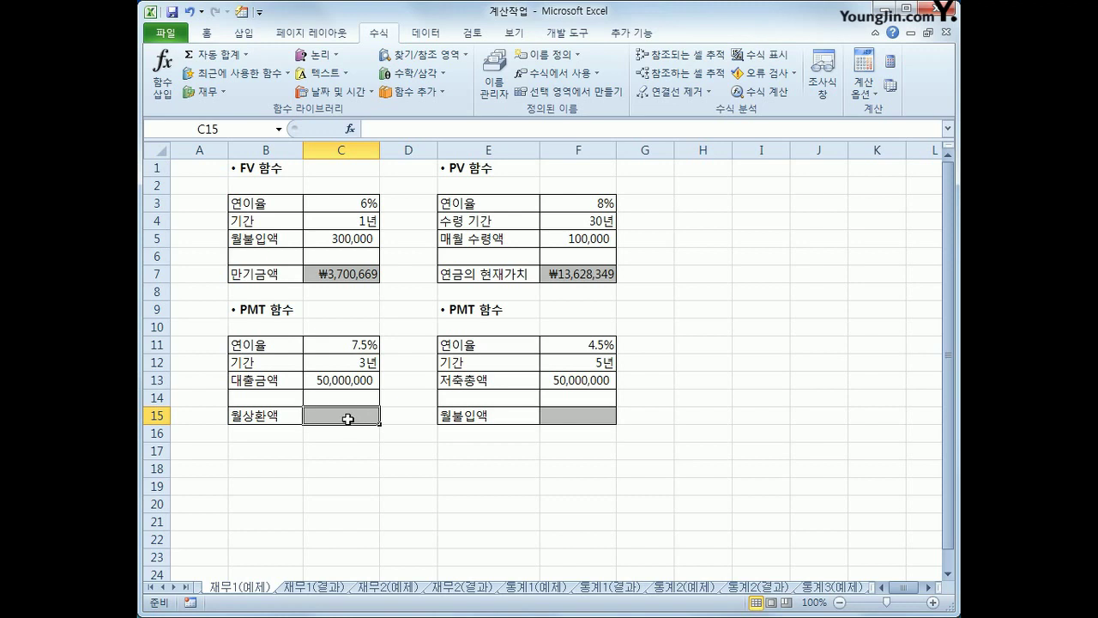
click(214, 92)
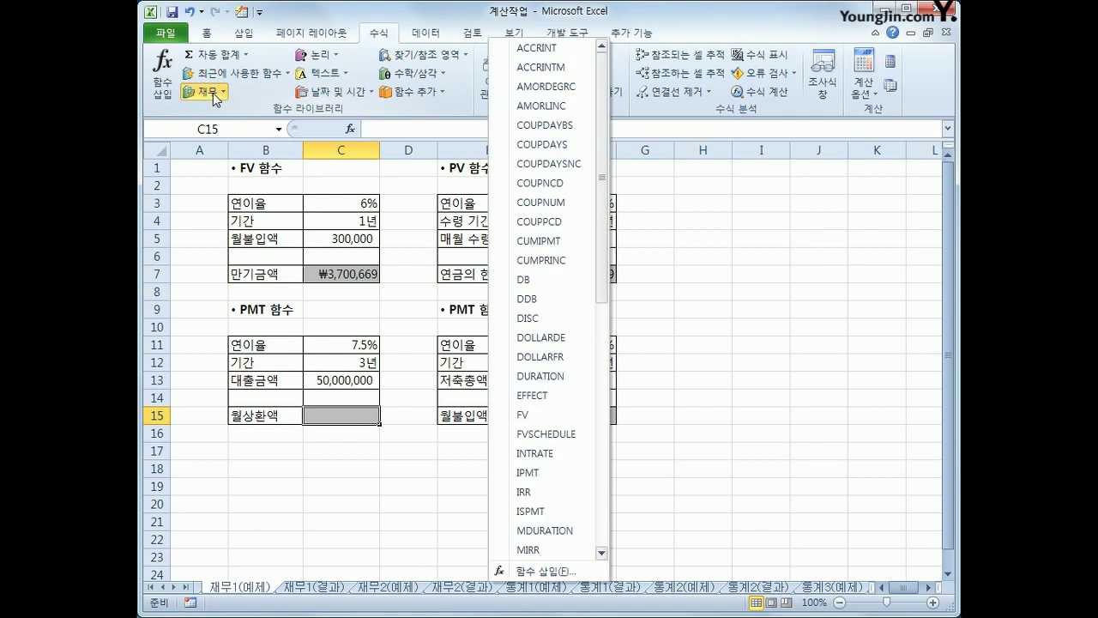
drag(604, 285, 604, 393)
click(569, 501)
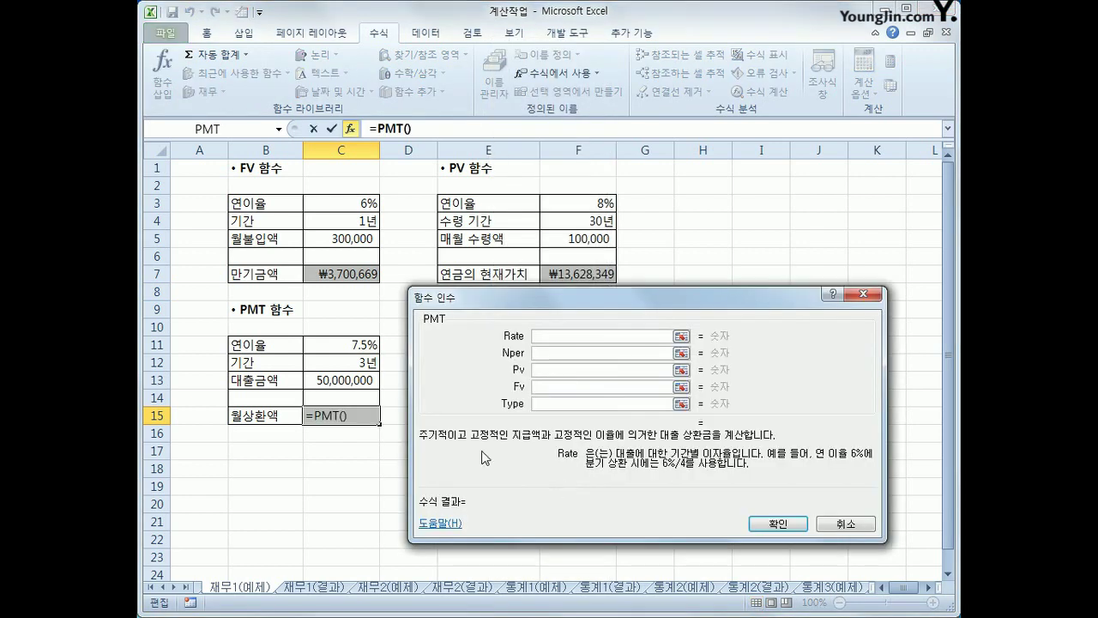
- Set the PMT arguments Rate to C11/12 and Nper to C12*12 for monthly loan repayments
click(358, 345)
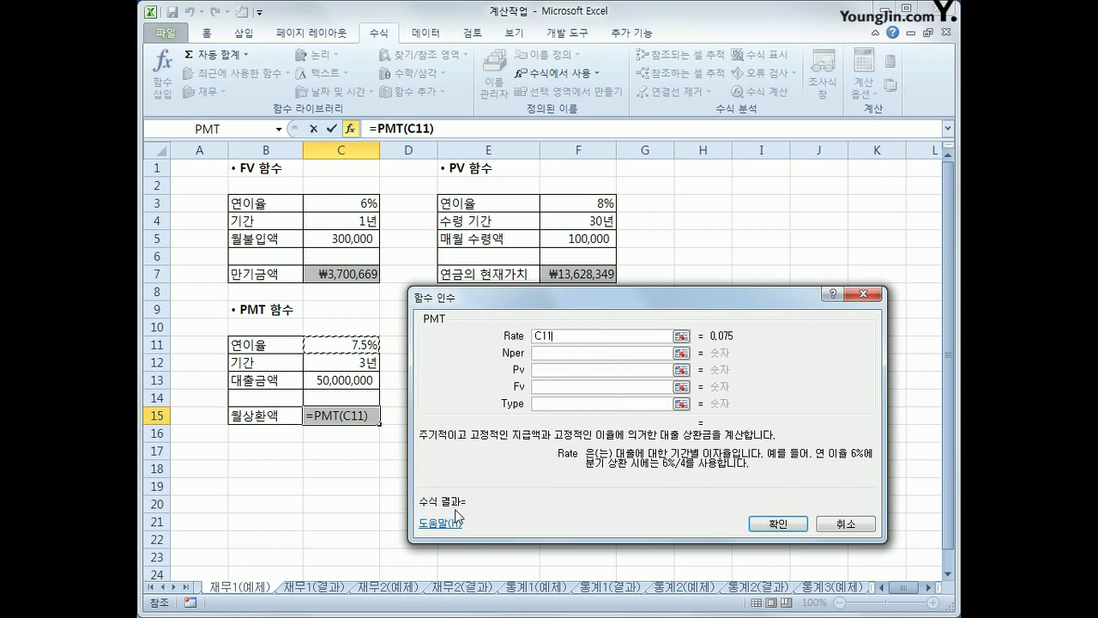
text(/12)
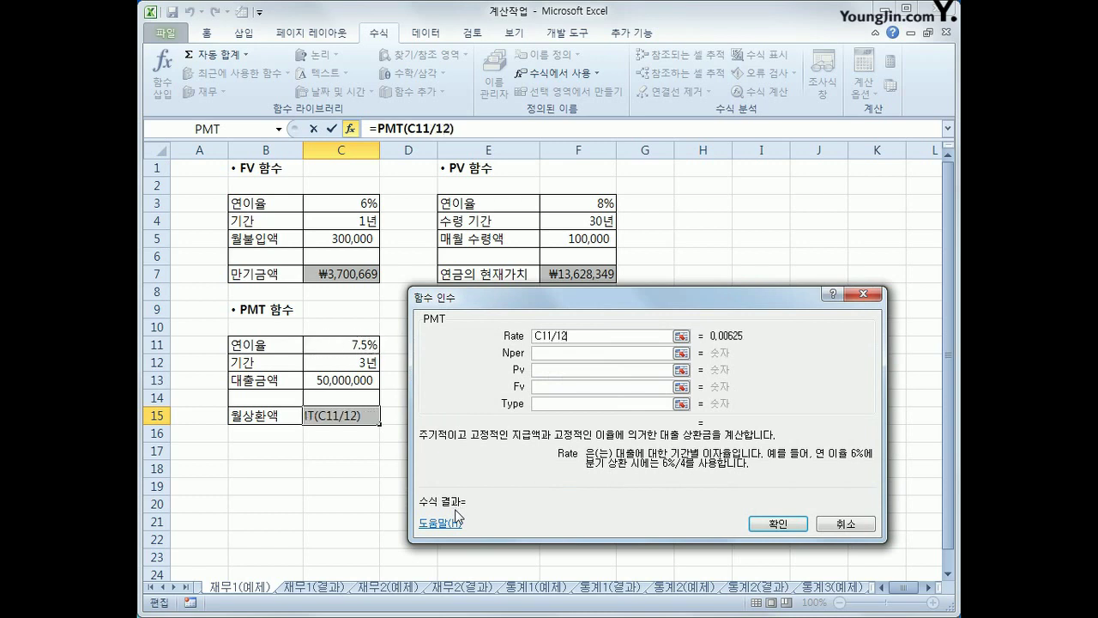
click(549, 355)
click(374, 363)
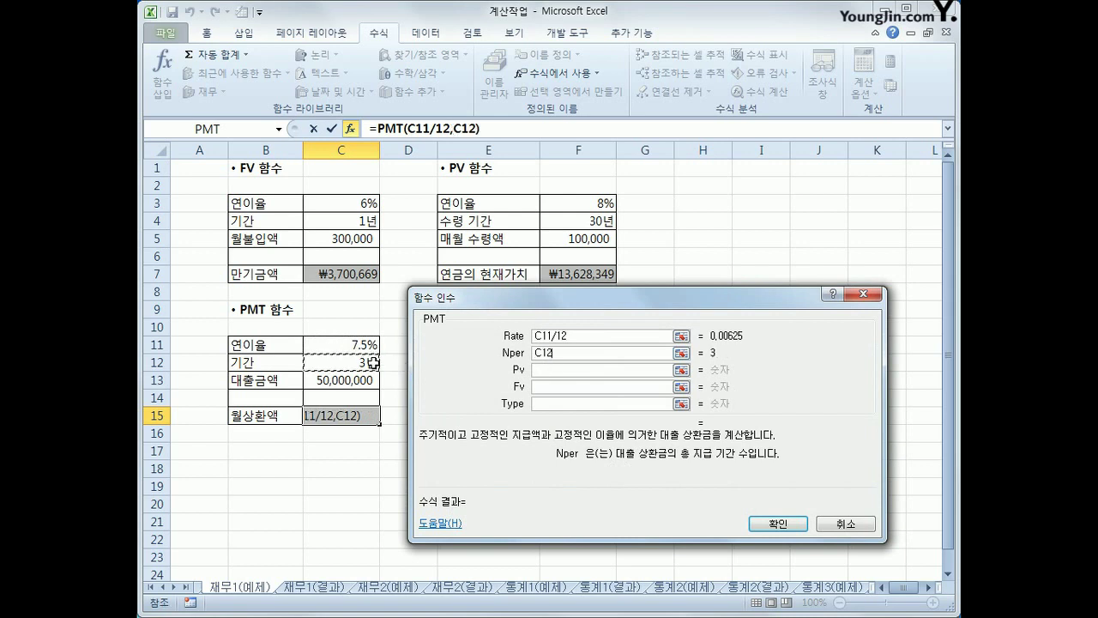
text(*12)
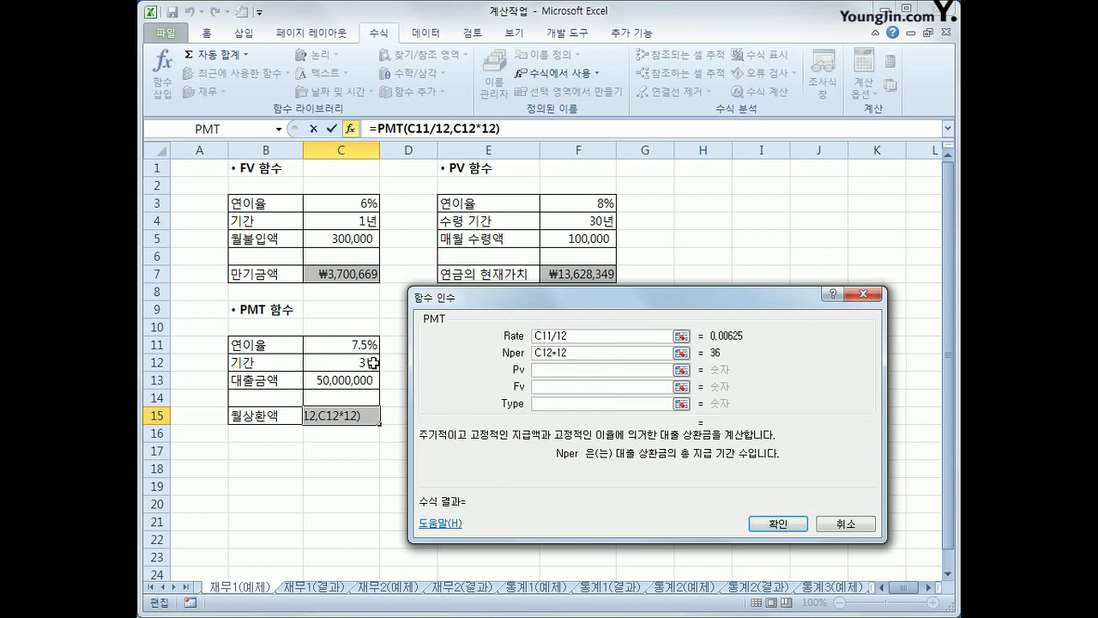
- Set the PMT function's Pv argument to -C13 and complete the loan formula in C15
click(564, 372)
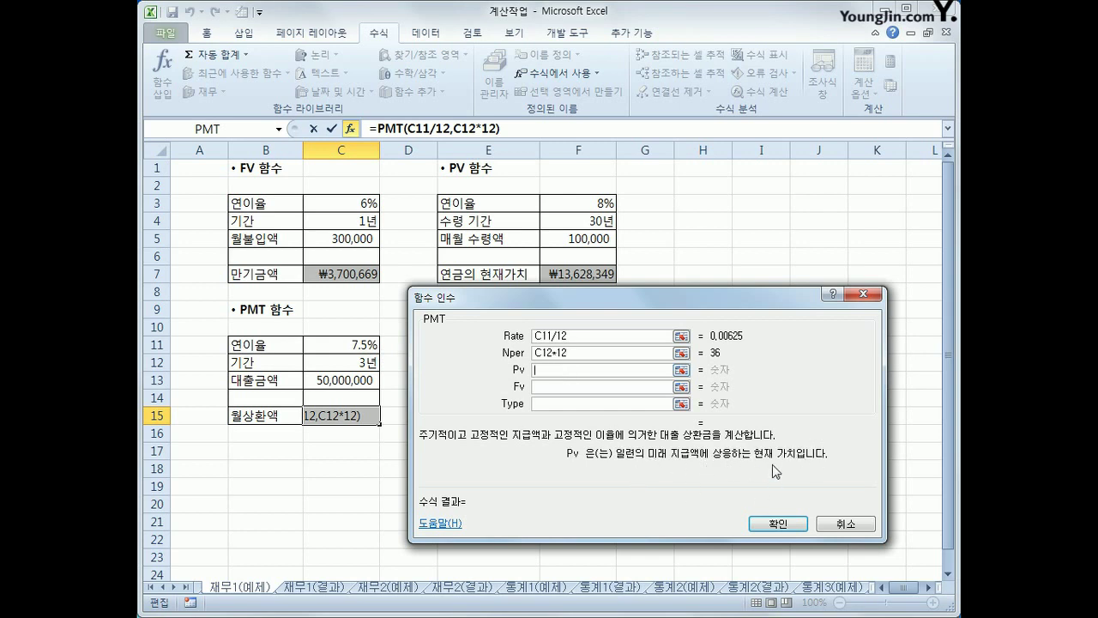
text(-)
click(330, 380)
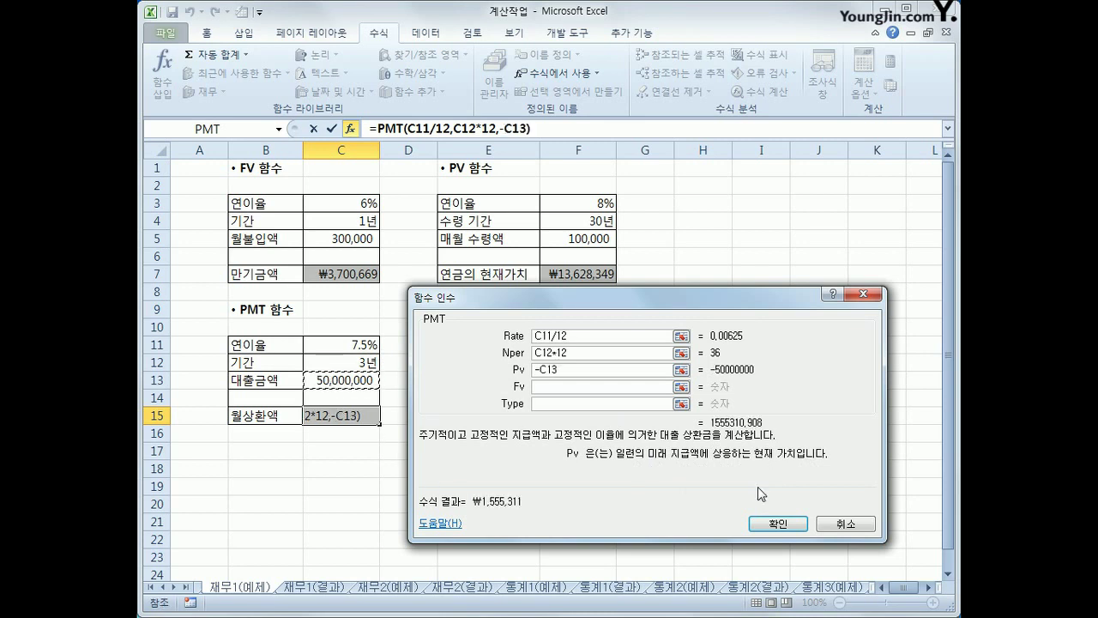
click(767, 524)
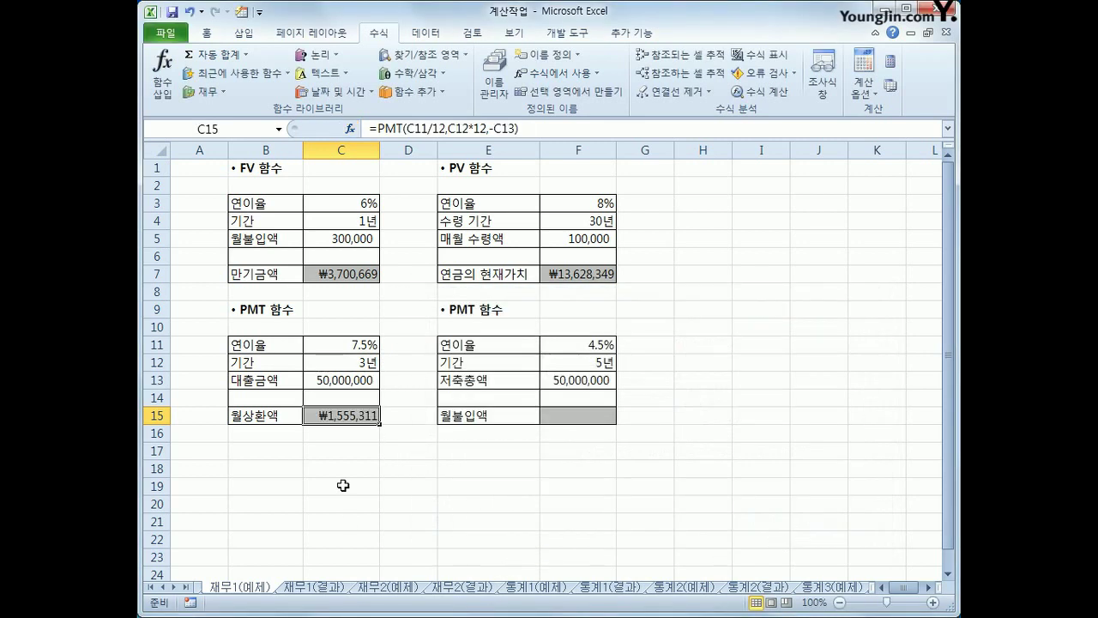
- Review the loan data and repayment in C11:C15, and compare them with the savings data in F11:F13 and the empty 월불입액 cell
click(324, 388)
click(350, 367)
click(352, 346)
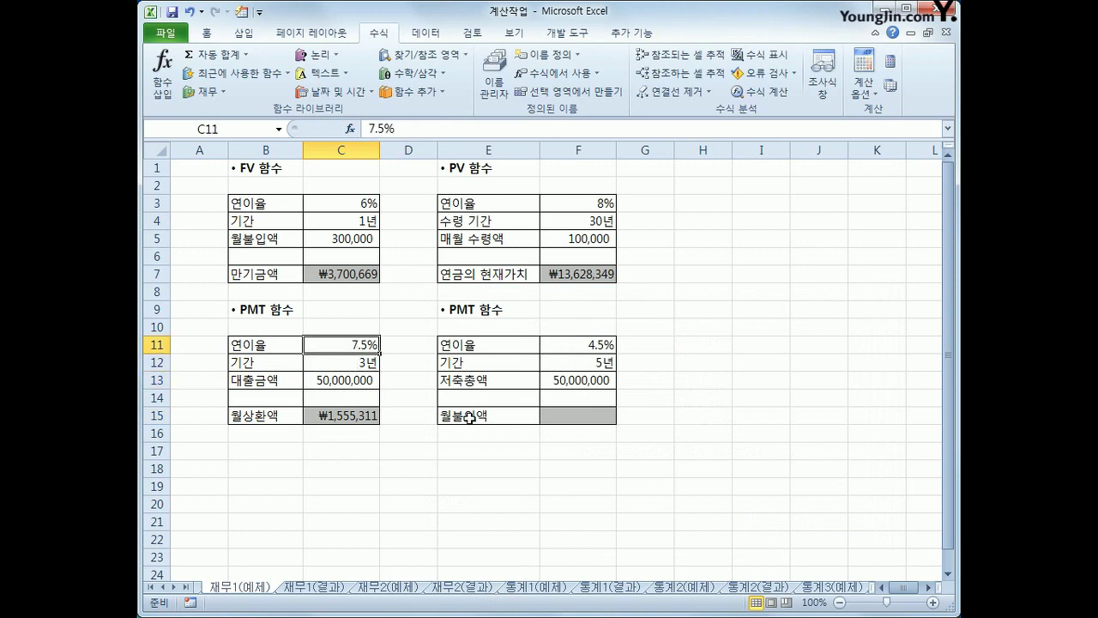
click(354, 420)
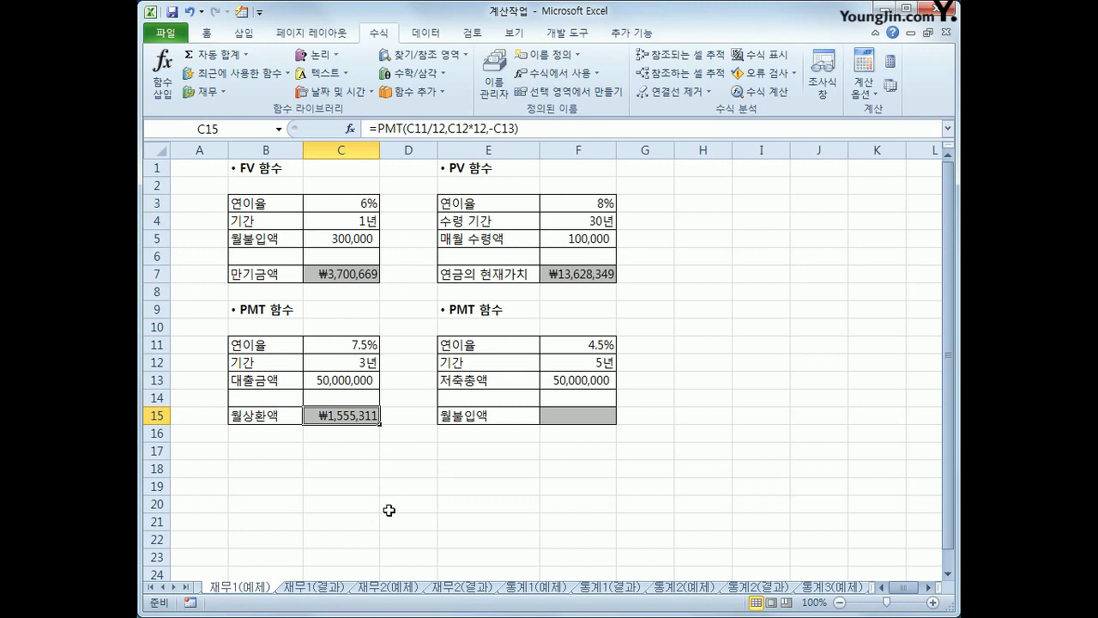
click(575, 417)
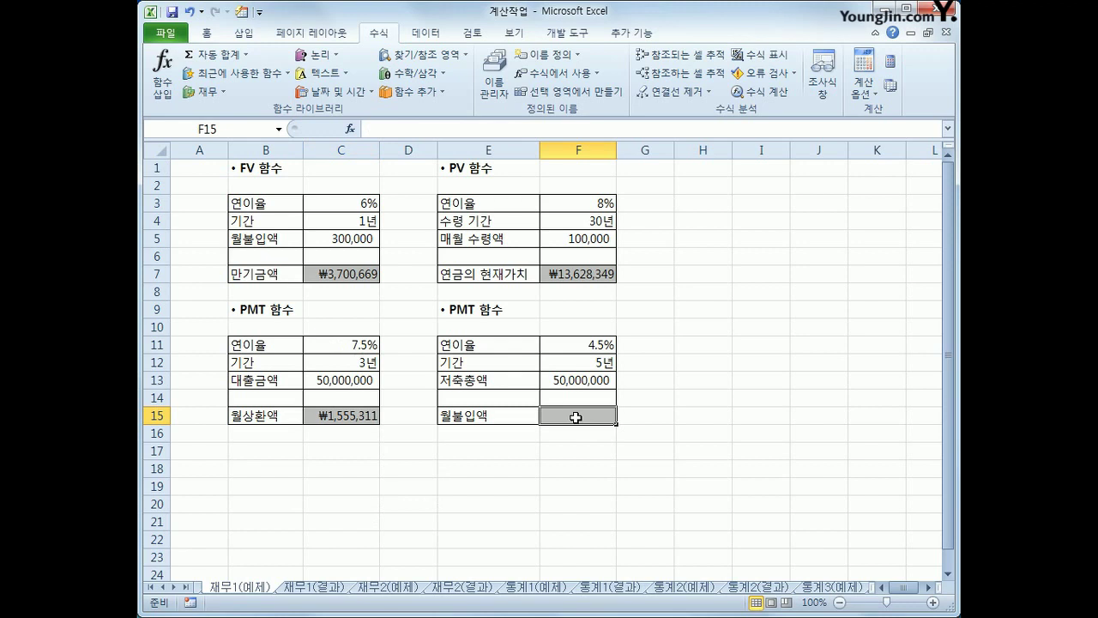
click(581, 381)
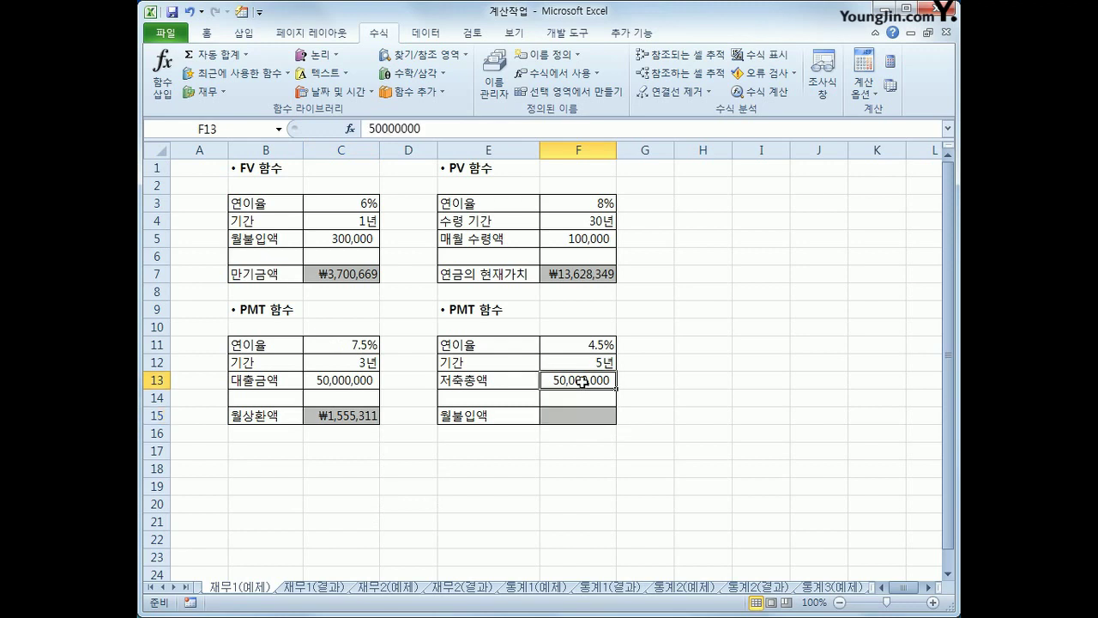
click(581, 417)
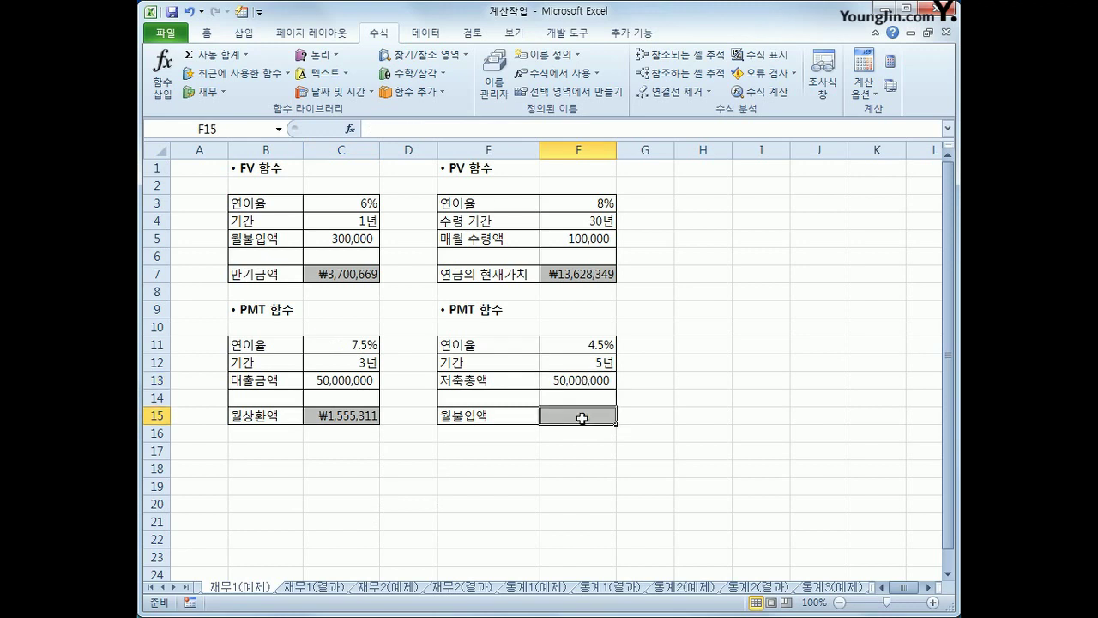
click(584, 361)
click(585, 344)
click(581, 420)
click(563, 381)
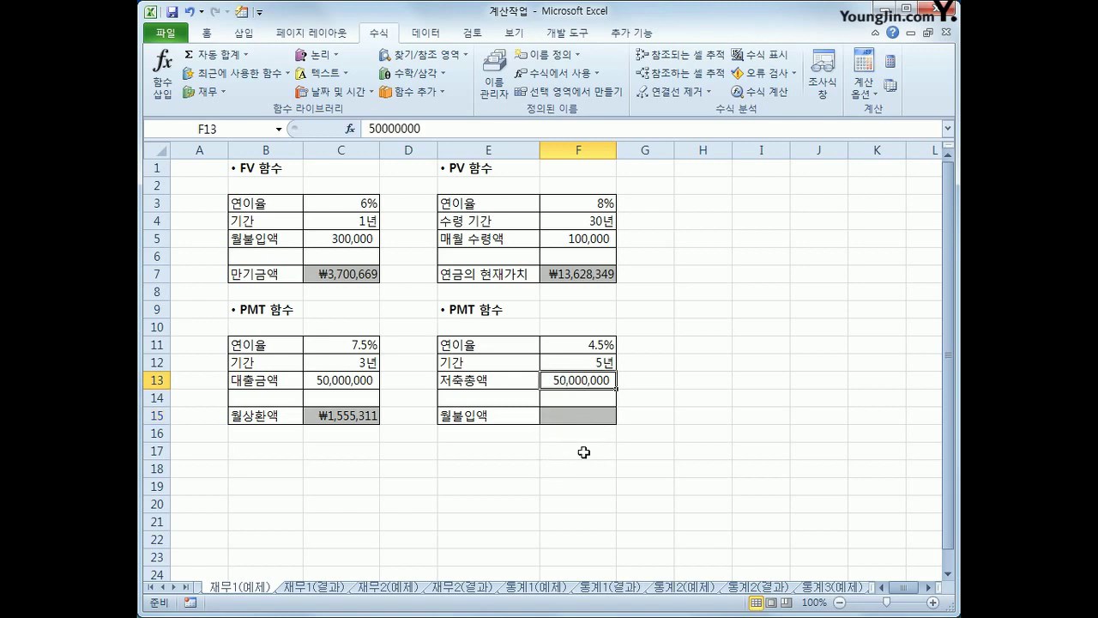
- Start a PMT function in the 월불입액 cell F15, keeping F11 and F12 uncovered by the arguments dialog
click(587, 415)
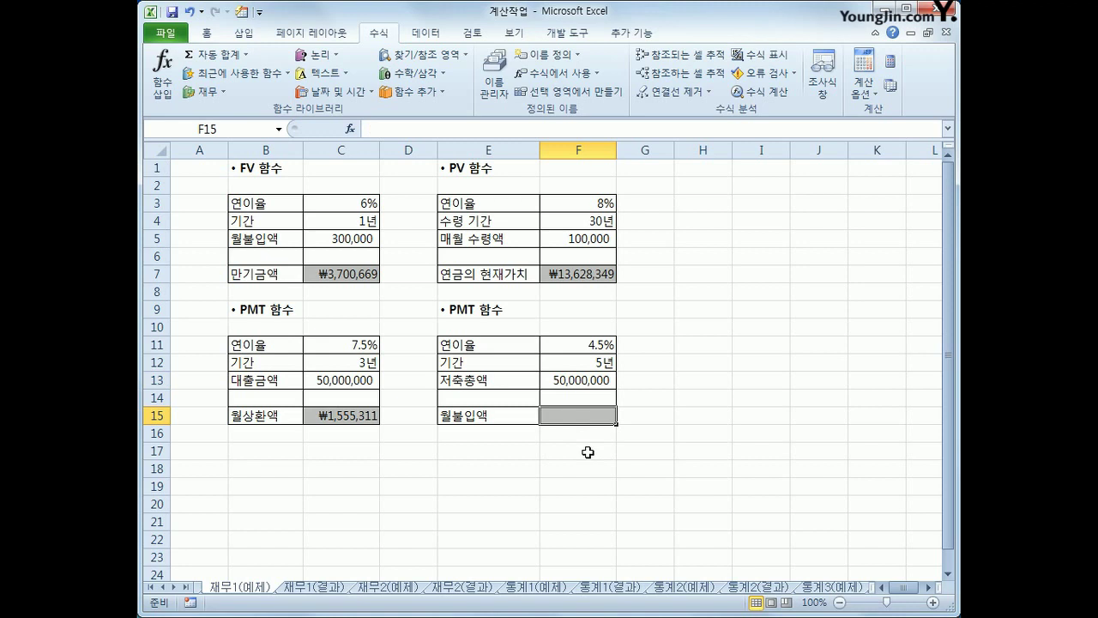
click(204, 92)
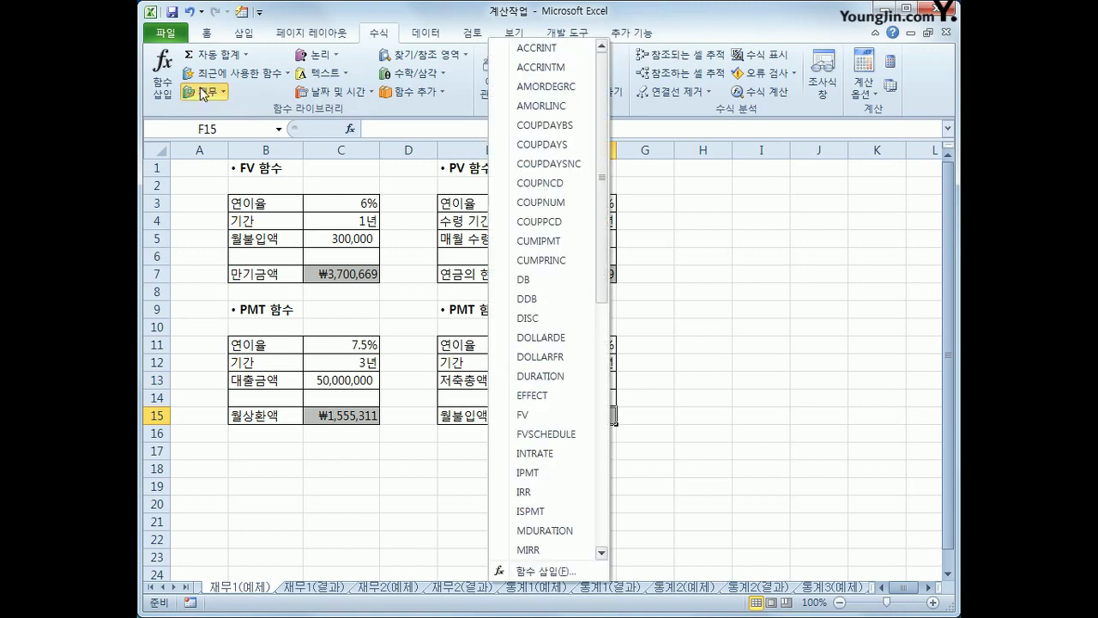
scroll(566, 502, down, 2)
scroll(567, 494, down, 2)
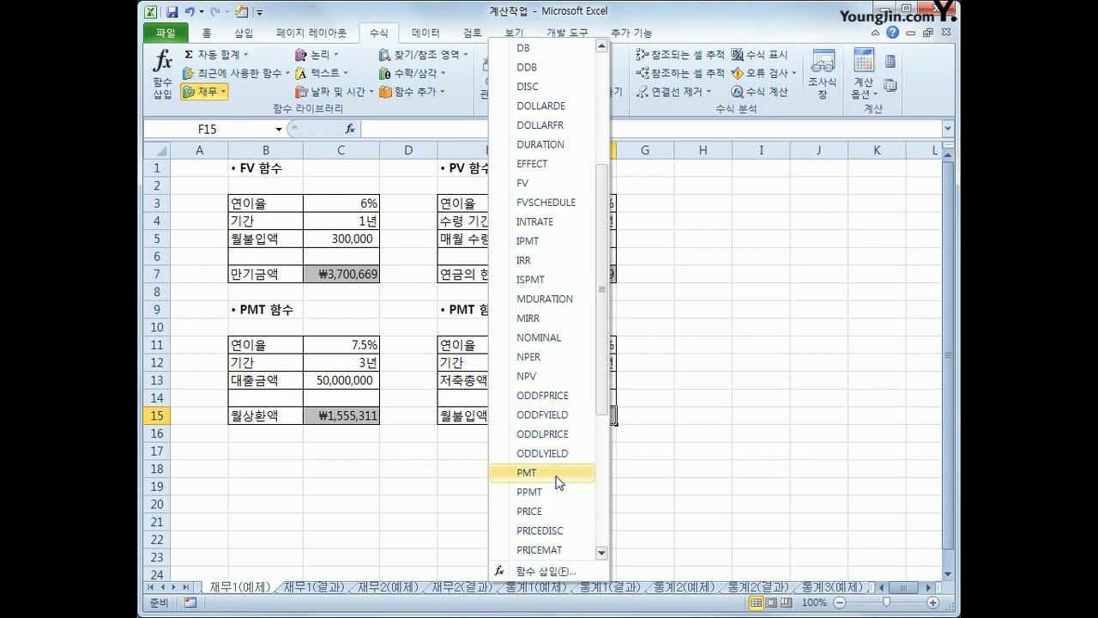
click(561, 469)
drag(640, 295, 538, 375)
- Set the savings PMT arguments Rate to F11/12 and Nper to F12*12
click(586, 350)
text(/12)
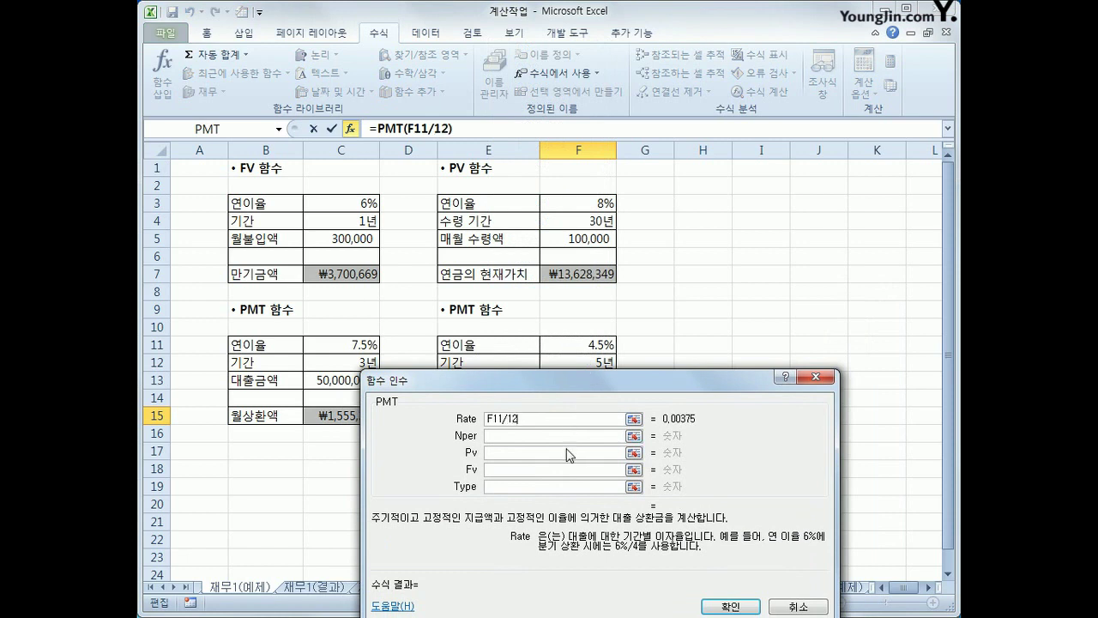
click(567, 435)
click(592, 362)
text(*12)
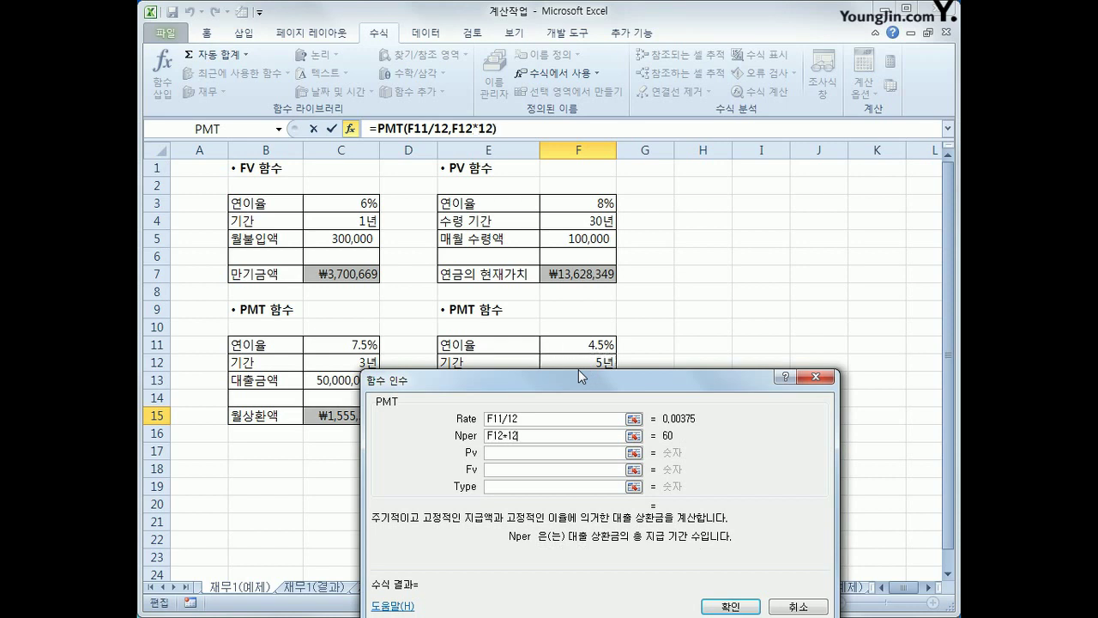
- Uncover F13, set the PMT arguments Pv to 0 and Fv to -F13, and complete the formula in F15
drag(578, 373, 577, 47)
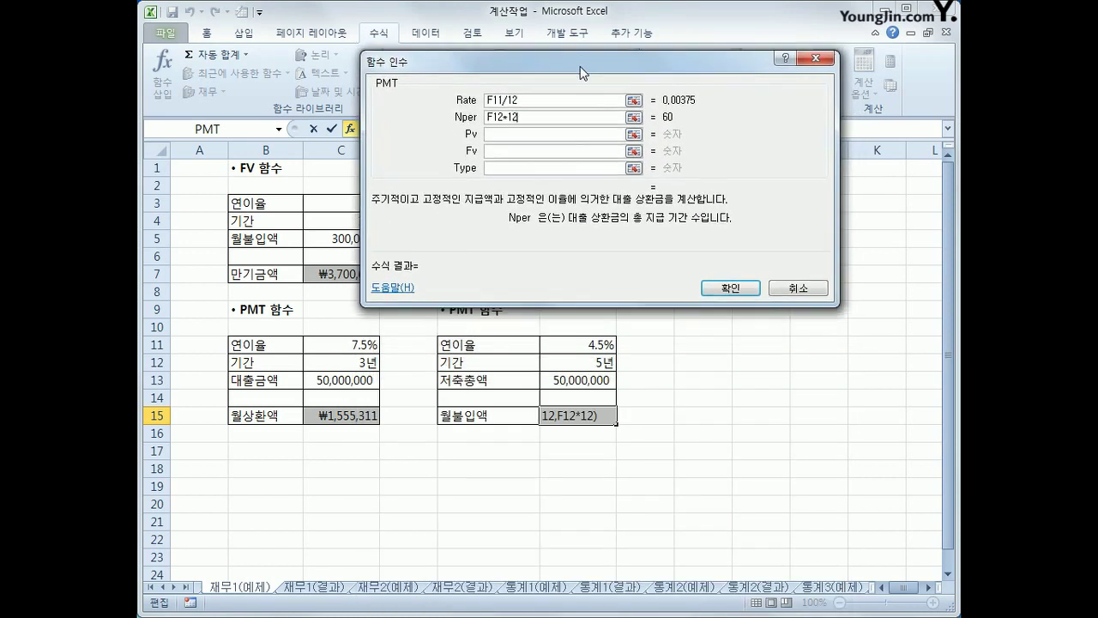
click(511, 127)
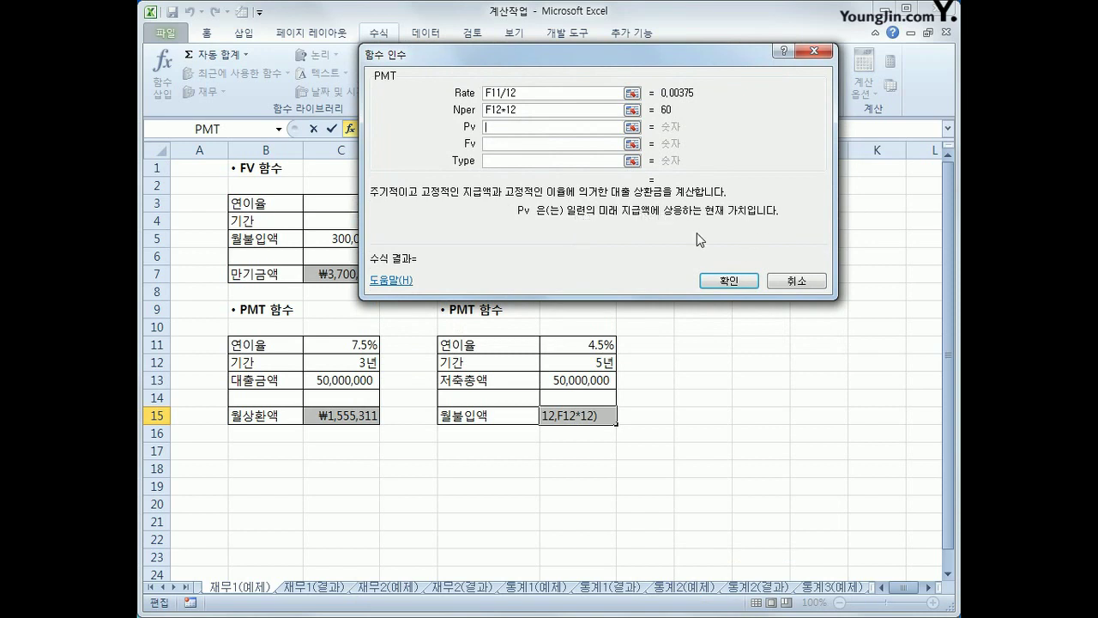
text(0)
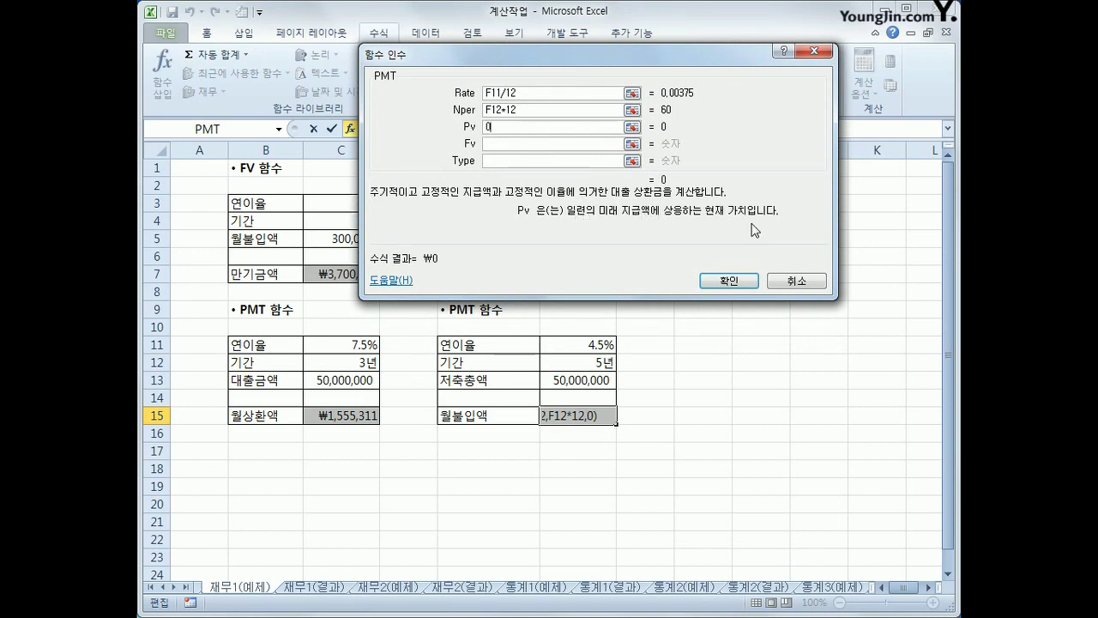
click(567, 145)
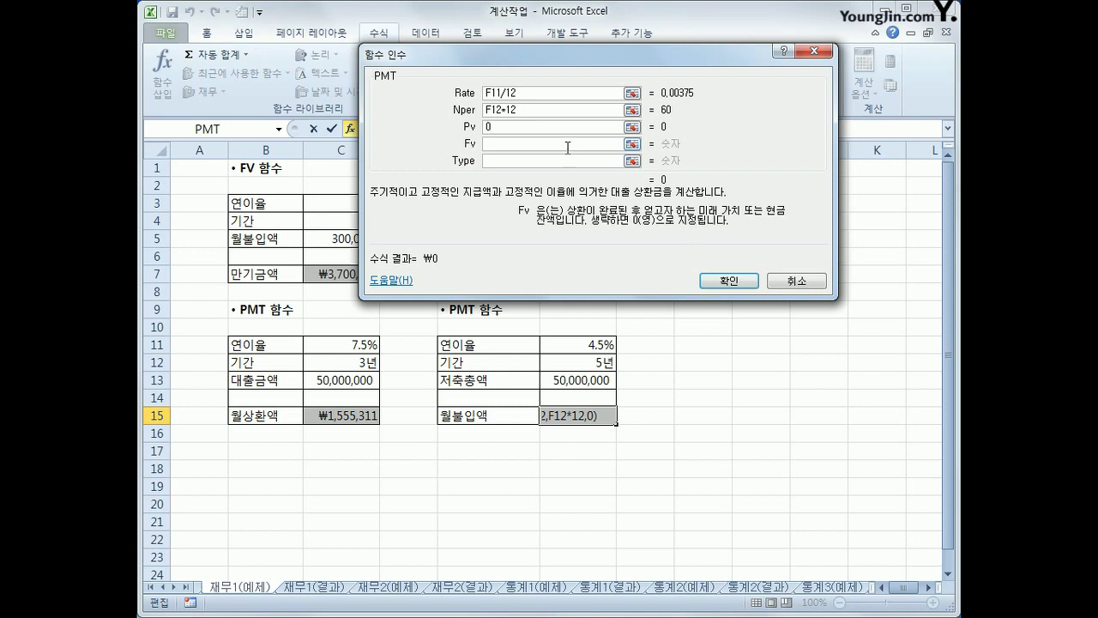
text(-)
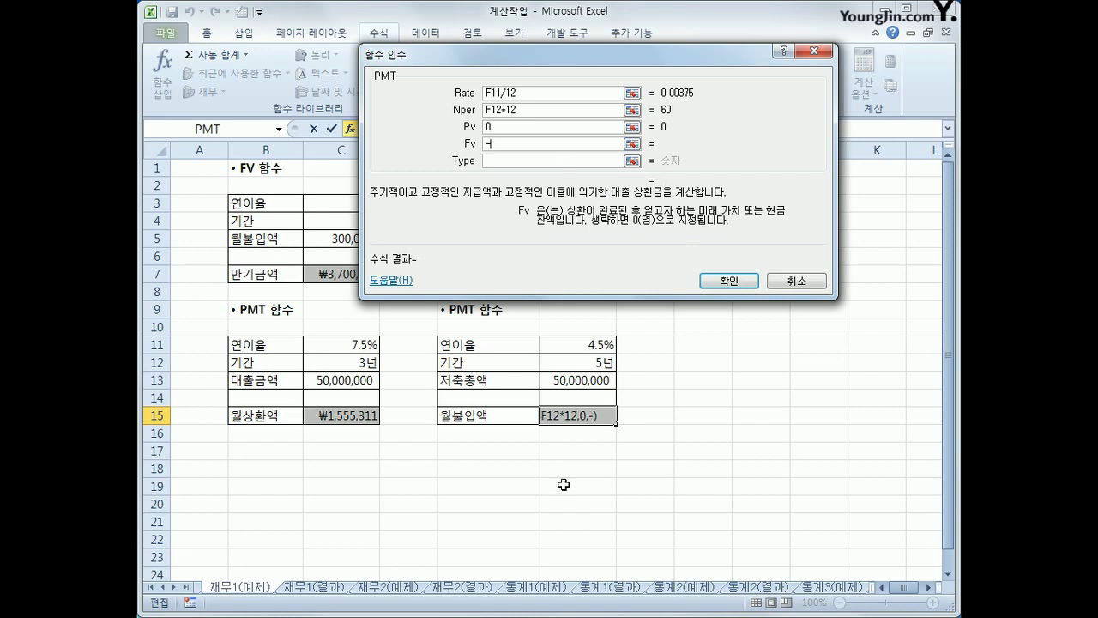
click(593, 386)
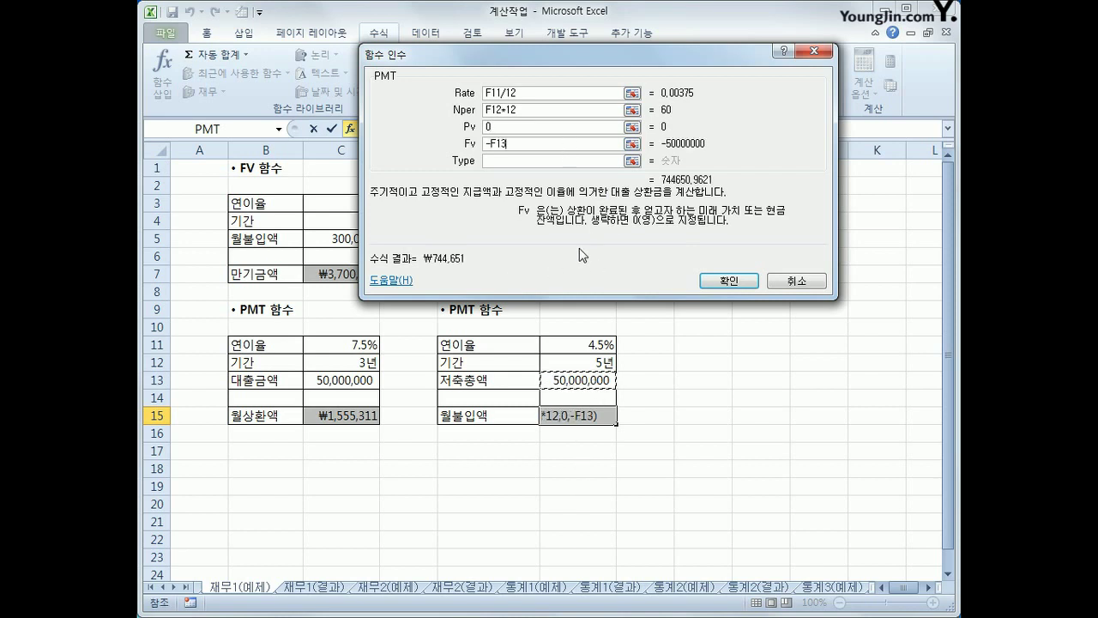
click(719, 283)
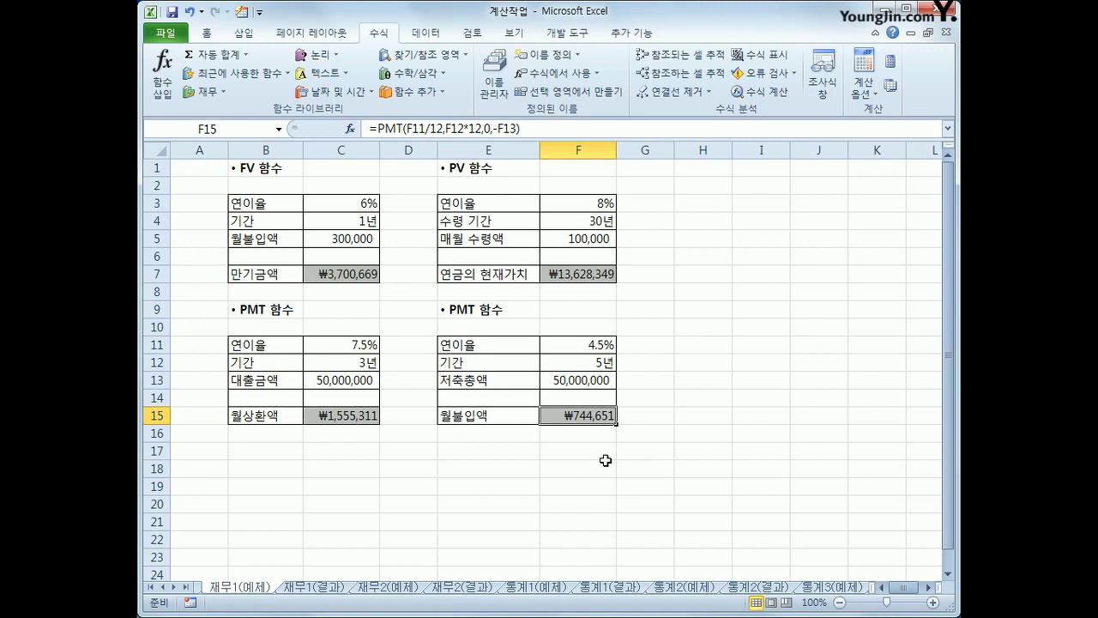
click(594, 381)
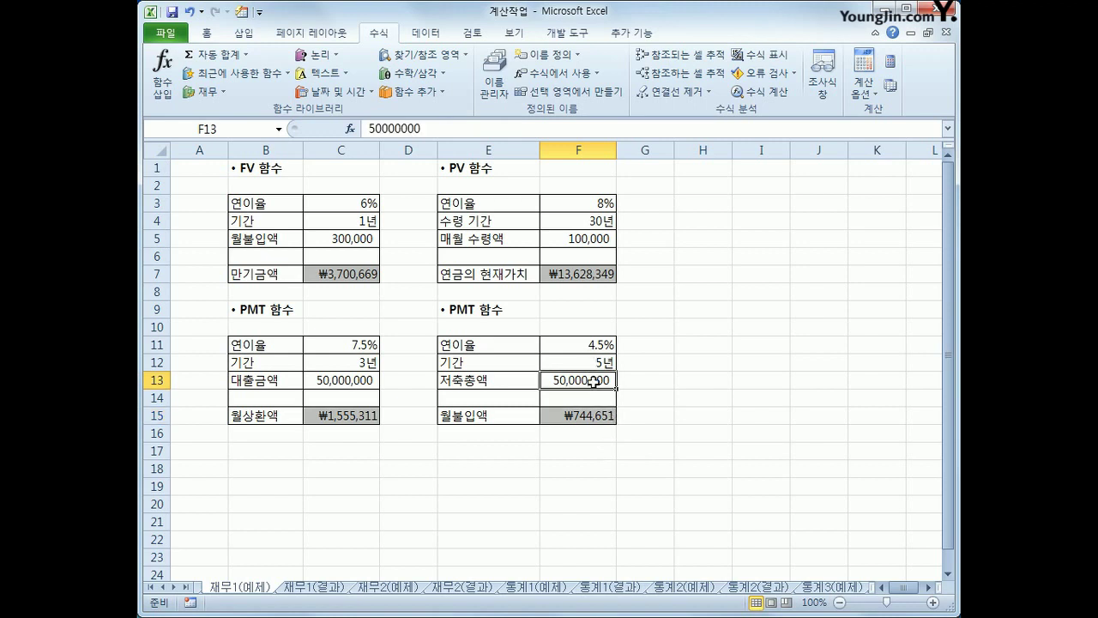
click(599, 420)
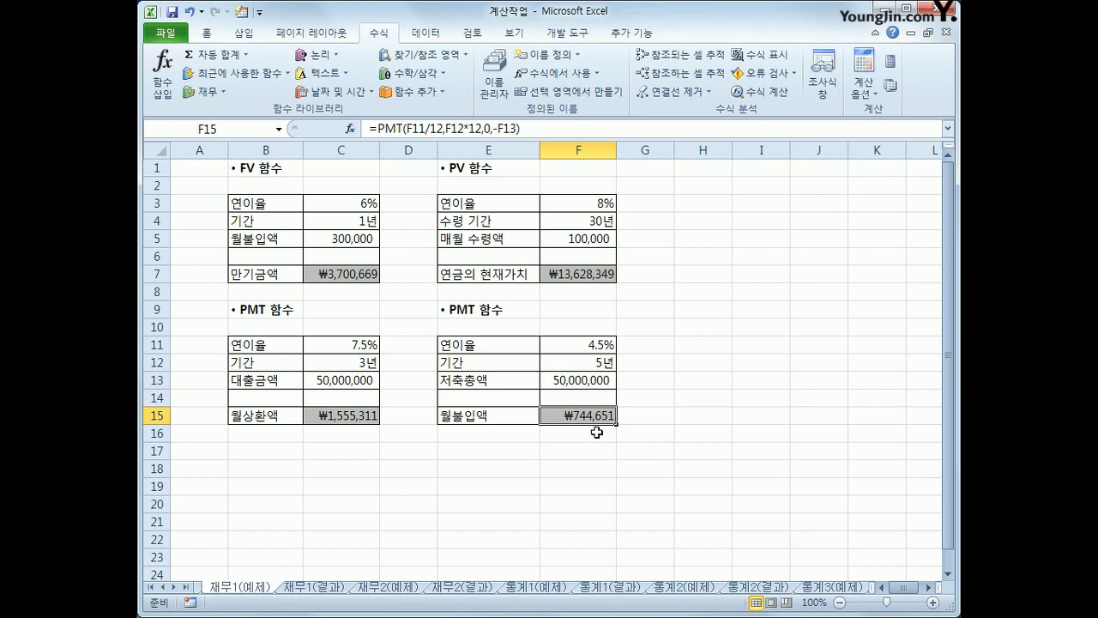
- Open the 재무2(예제) sheet and examine the AMORDEGRC input data in C3:C9 and its result cell C10
click(369, 588)
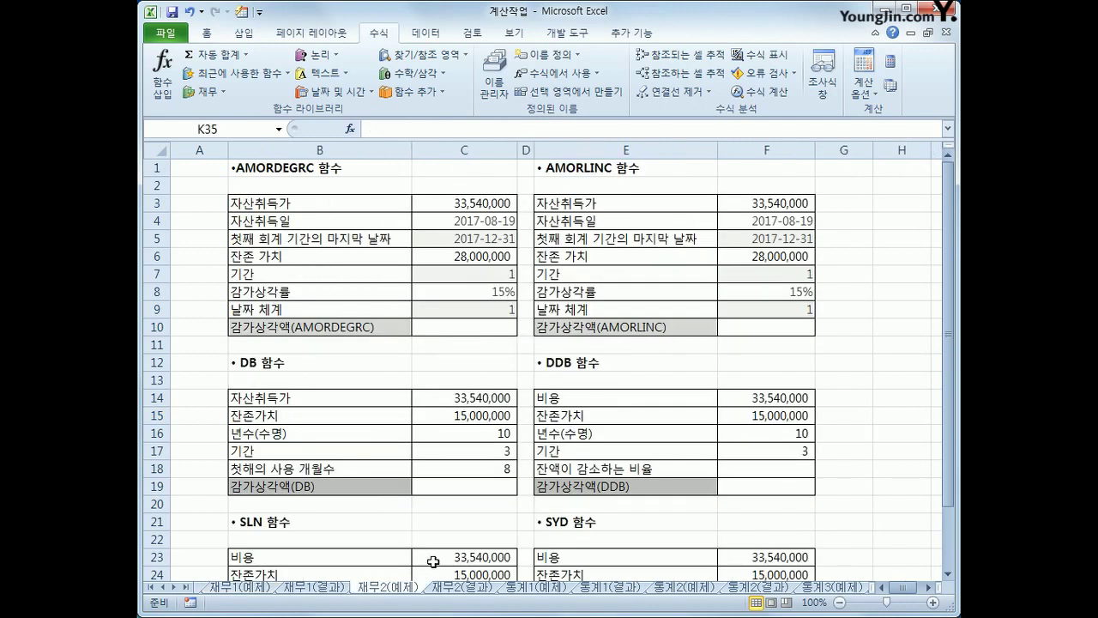
click(457, 331)
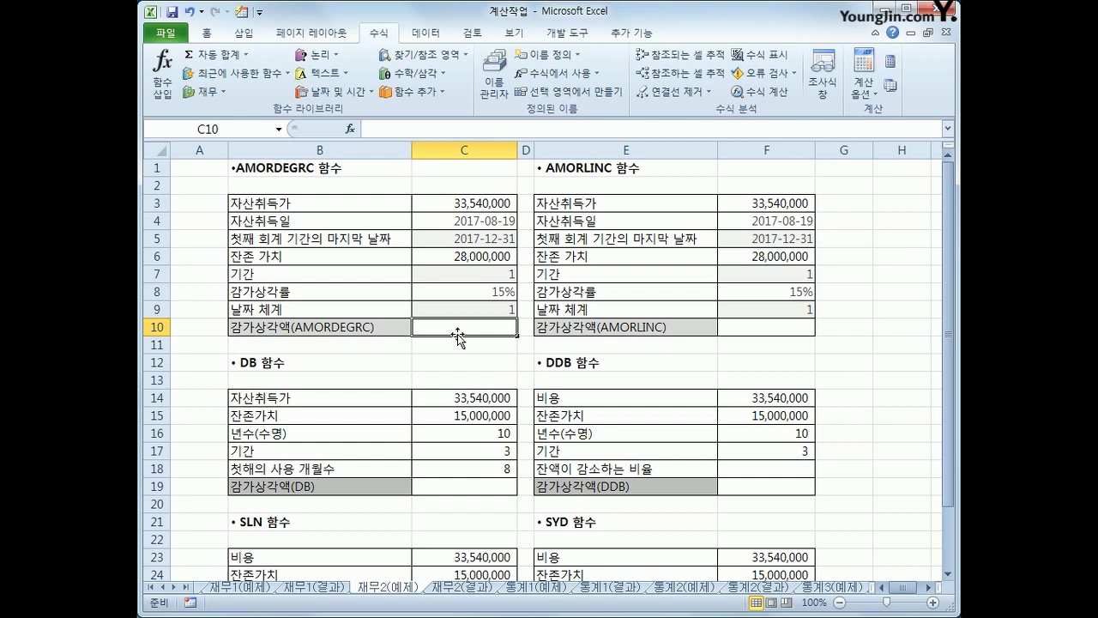
click(454, 221)
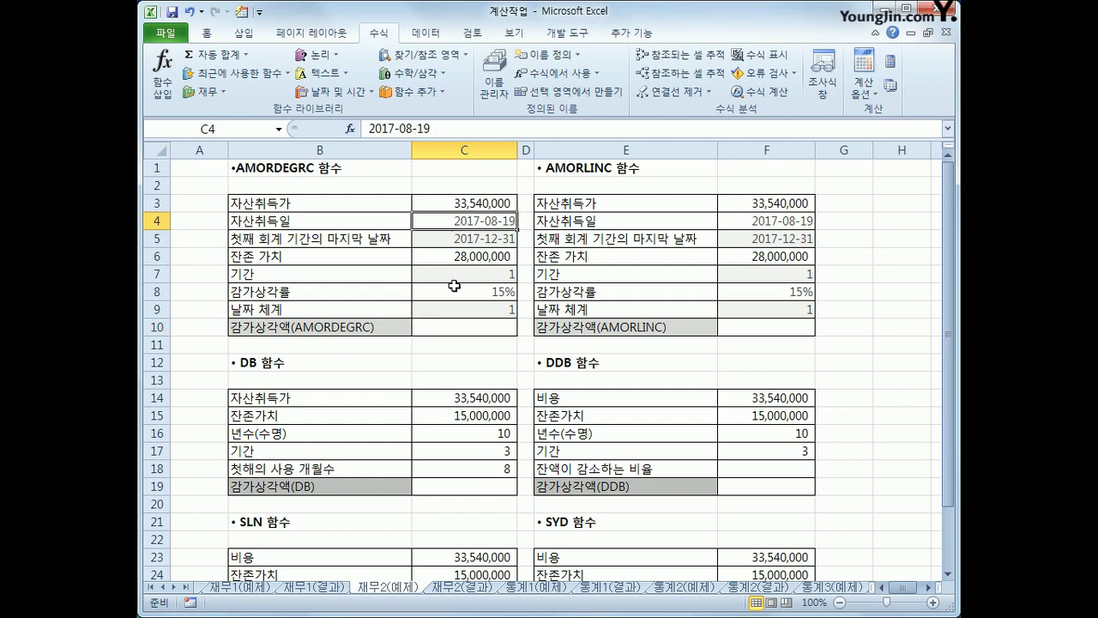
click(470, 207)
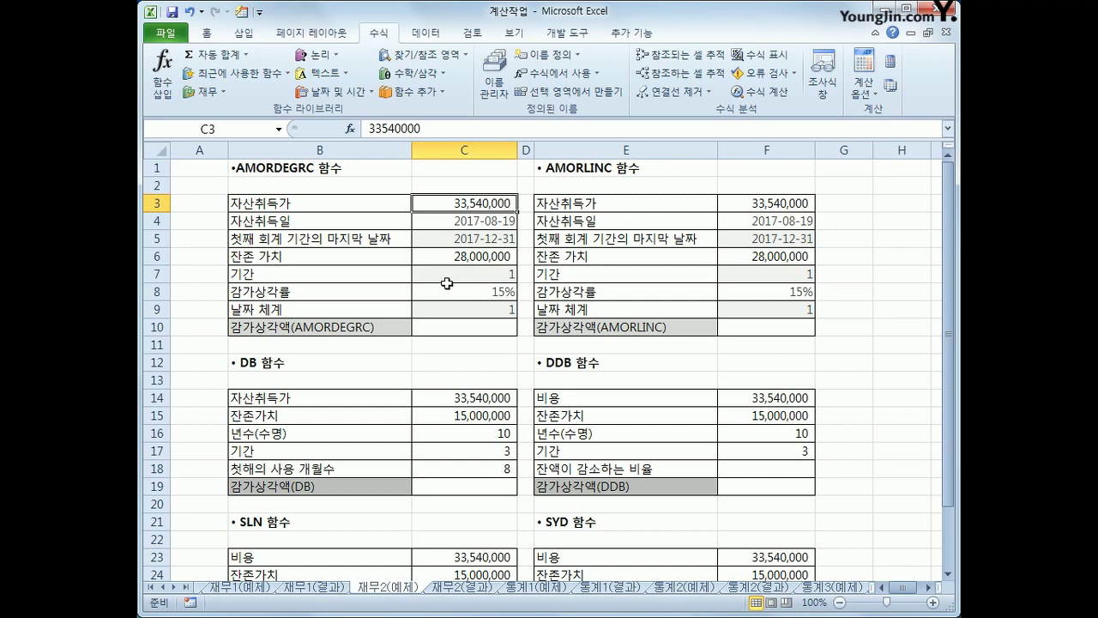
click(459, 256)
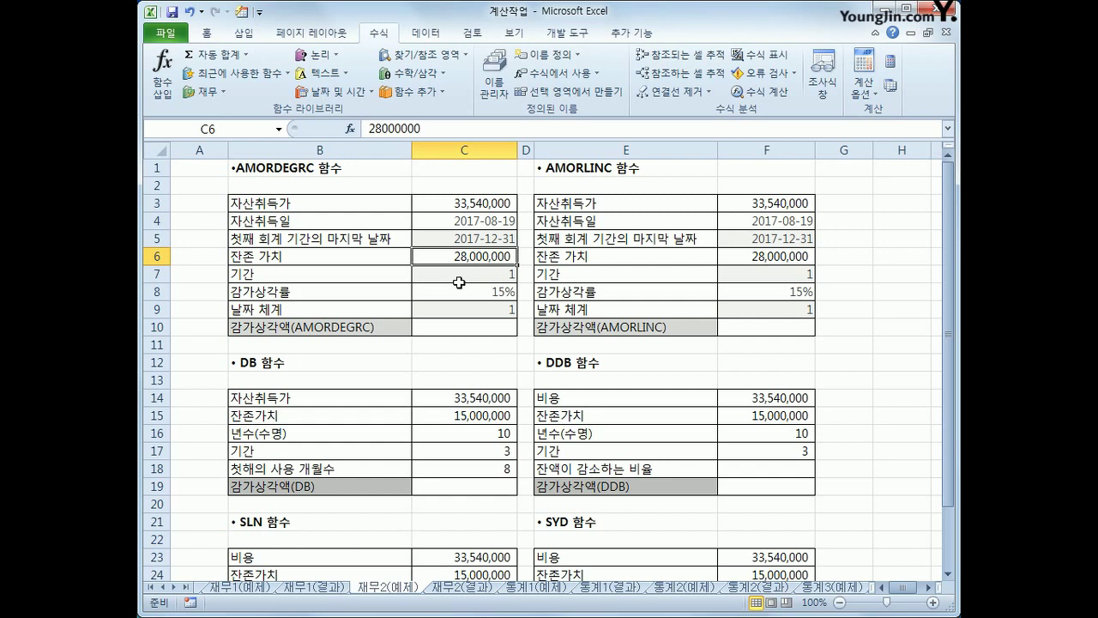
click(459, 282)
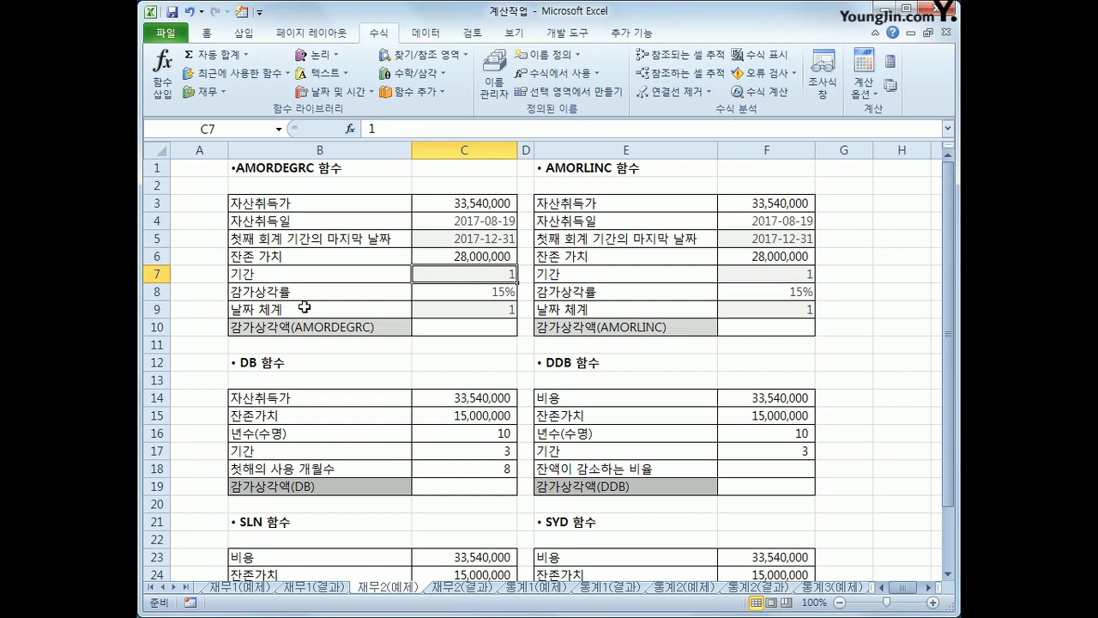
click(428, 293)
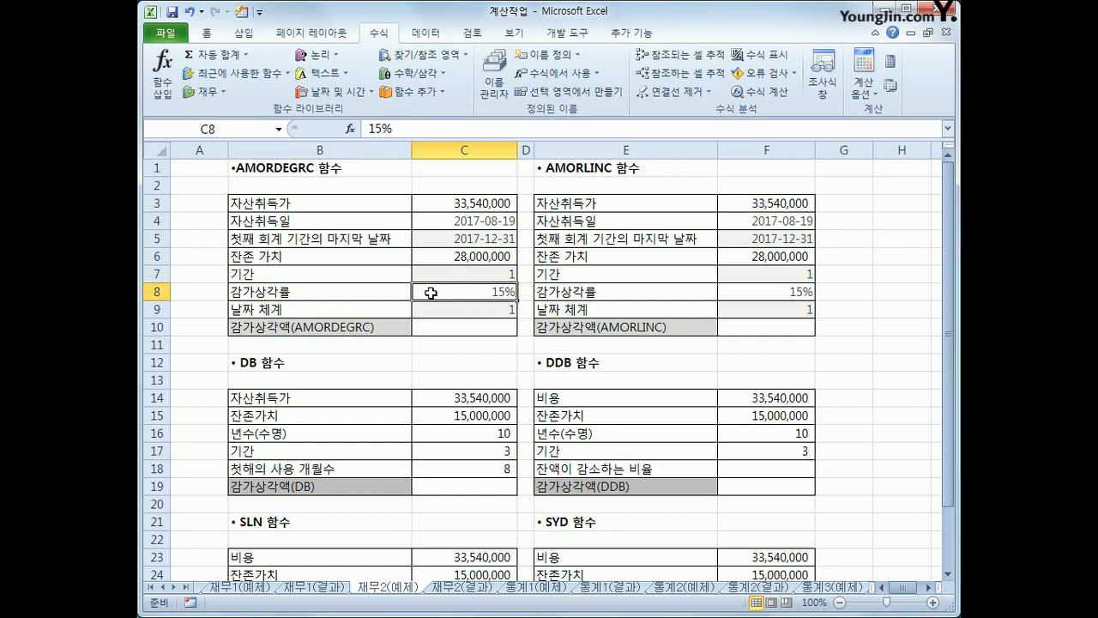
click(443, 305)
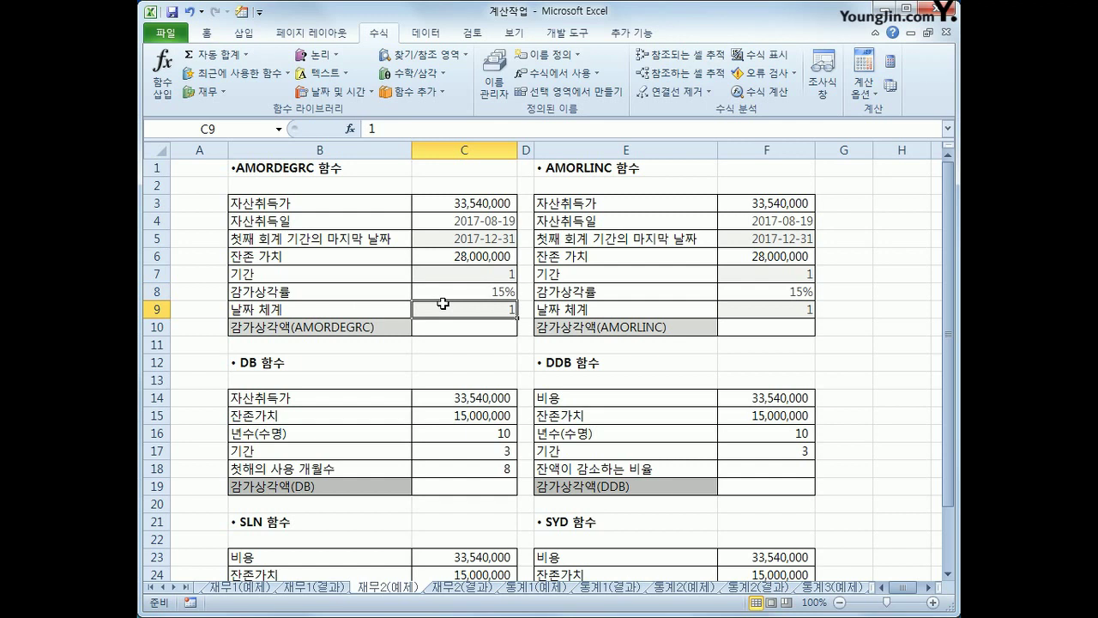
- Start an AMORDEGRC function in the 감가상각액(AMORDEGRC) cell C10, keeping C3:C7 uncovered by the arguments dialog
click(446, 323)
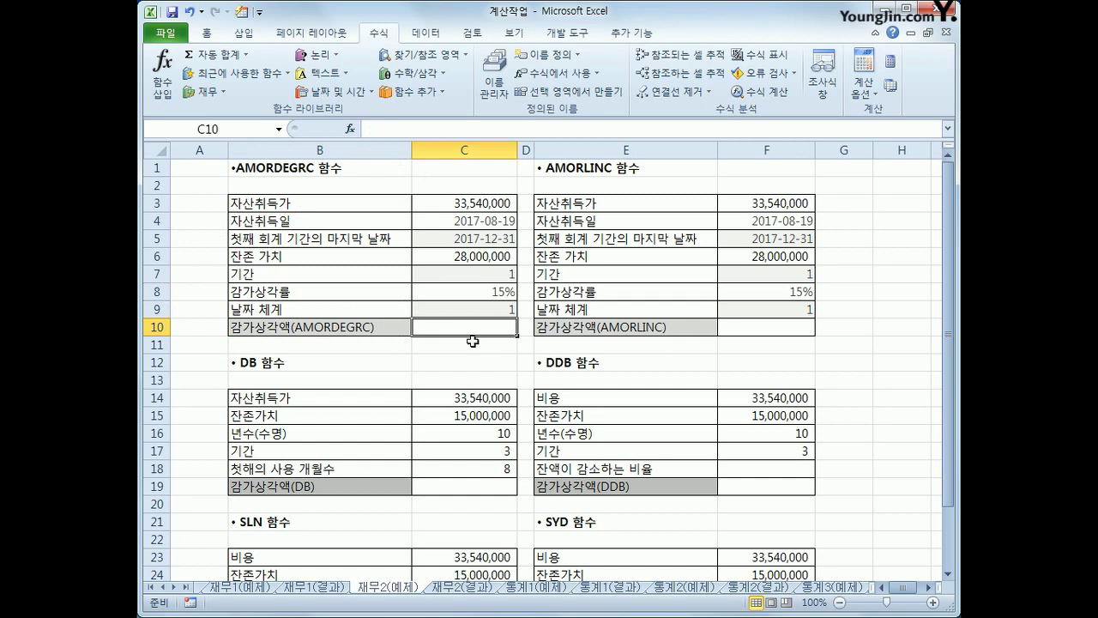
scroll(532, 352, down, 2)
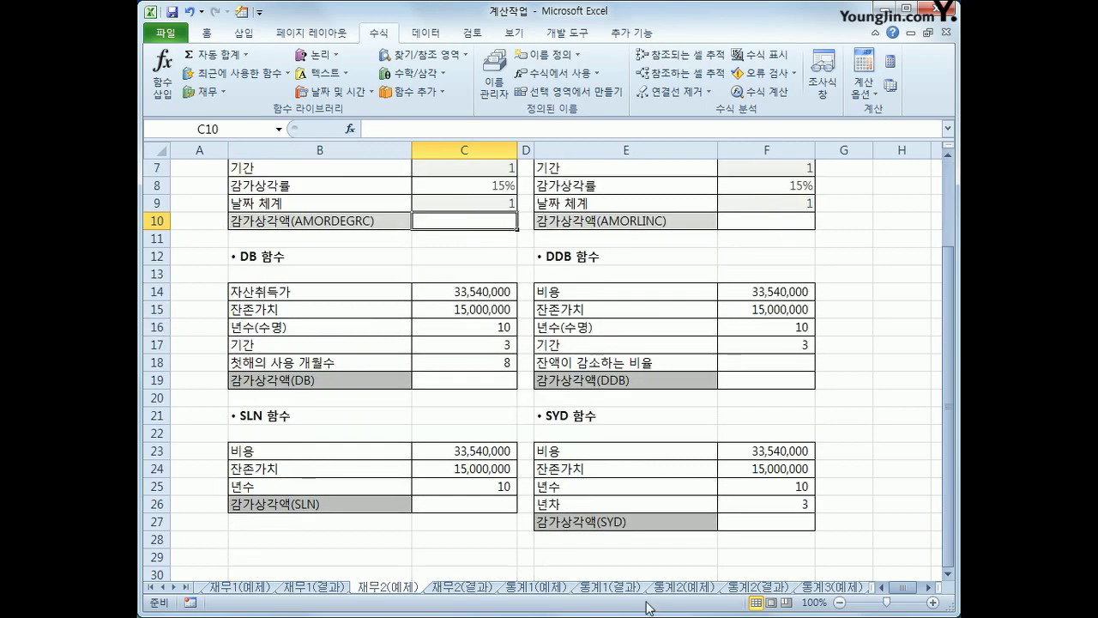
scroll(567, 520, up, 2)
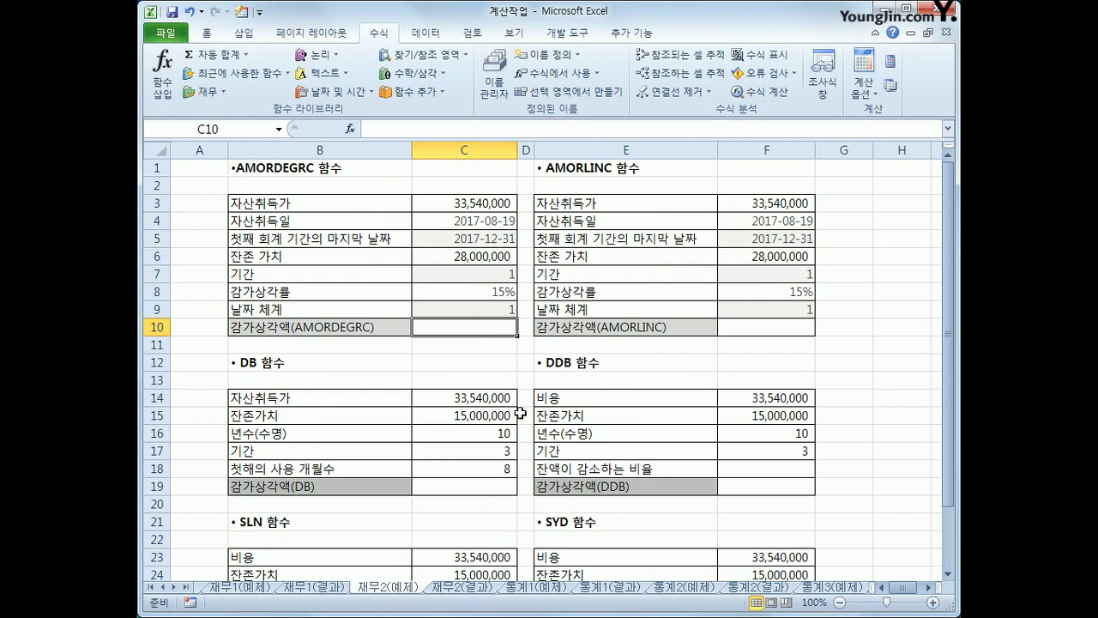
scroll(508, 411, down, 1)
scroll(508, 399, up, 1)
click(214, 92)
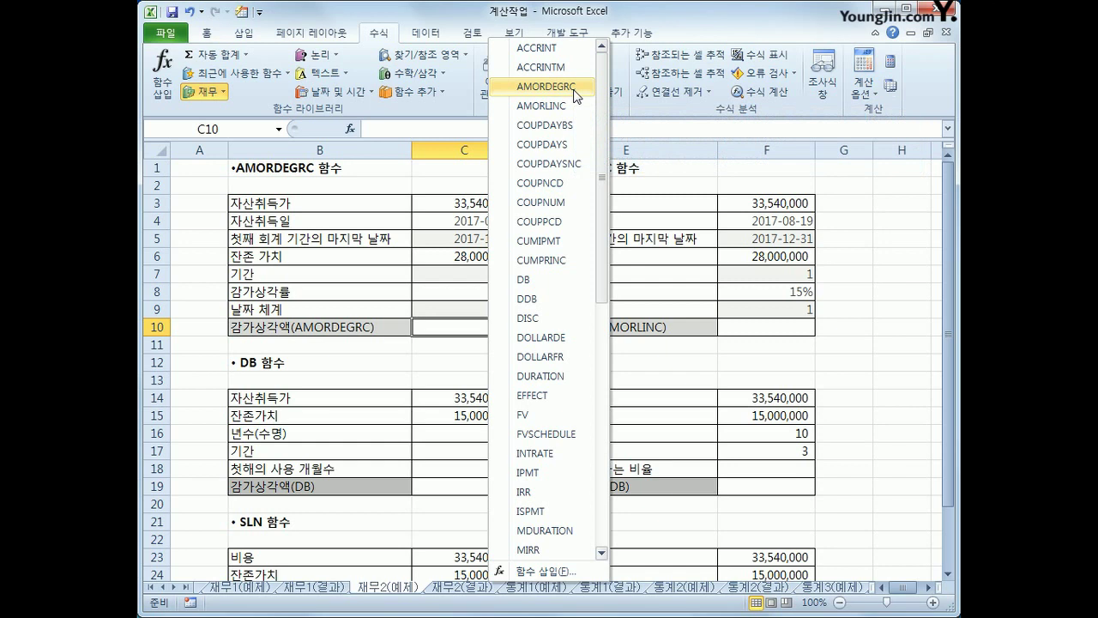
drag(557, 59, 591, 293)
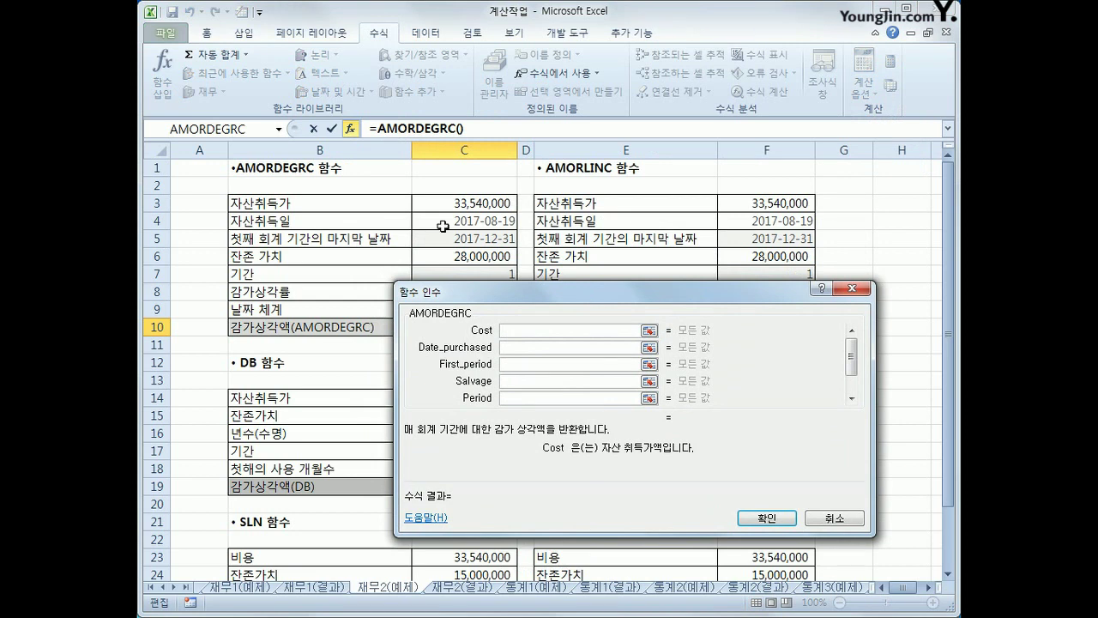
- Set the AMORDEGRC arguments Cost to C3 and Date_purchased to C4
click(470, 204)
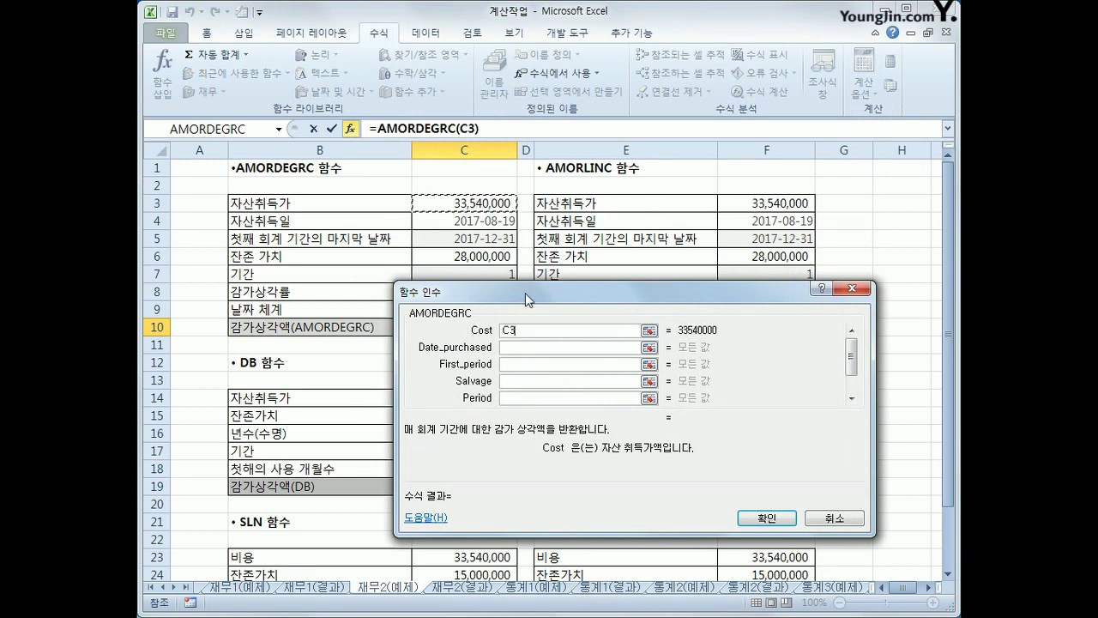
click(536, 348)
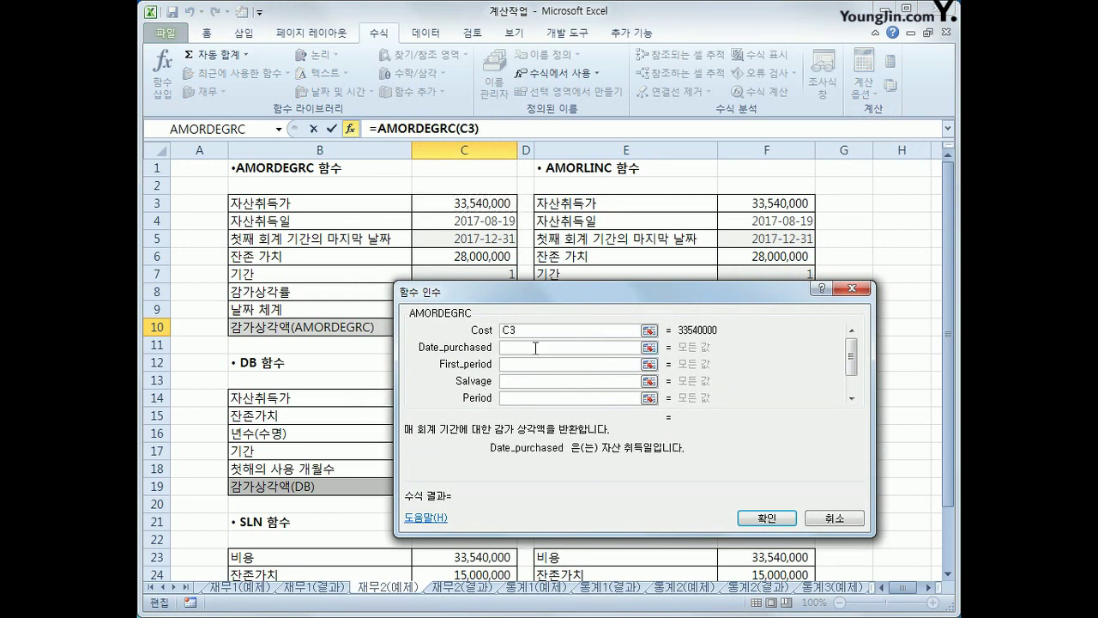
click(539, 329)
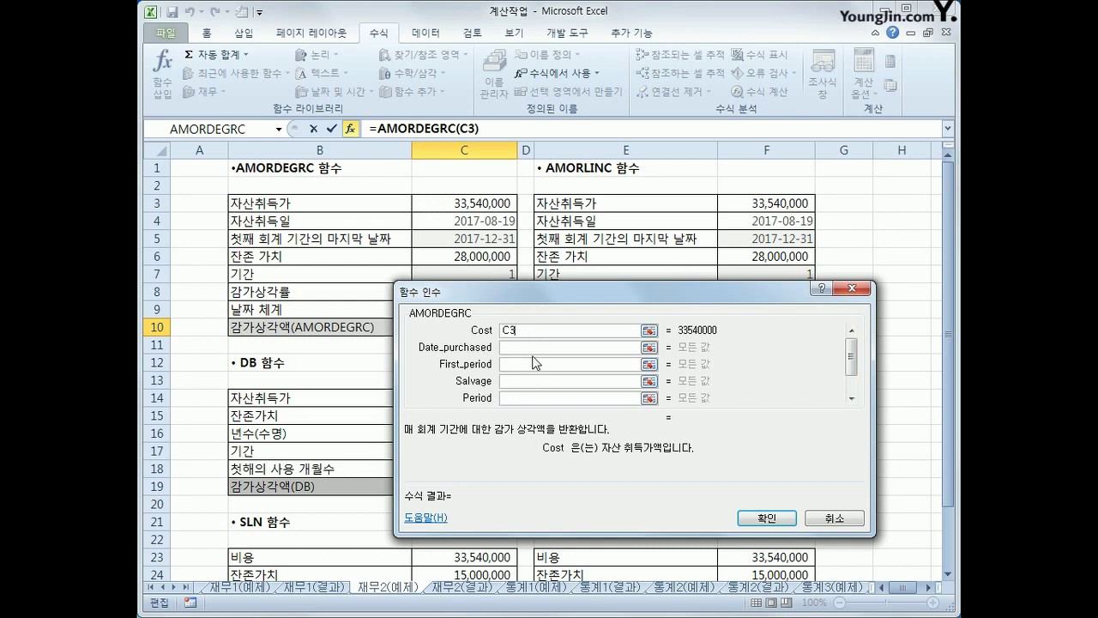
click(533, 351)
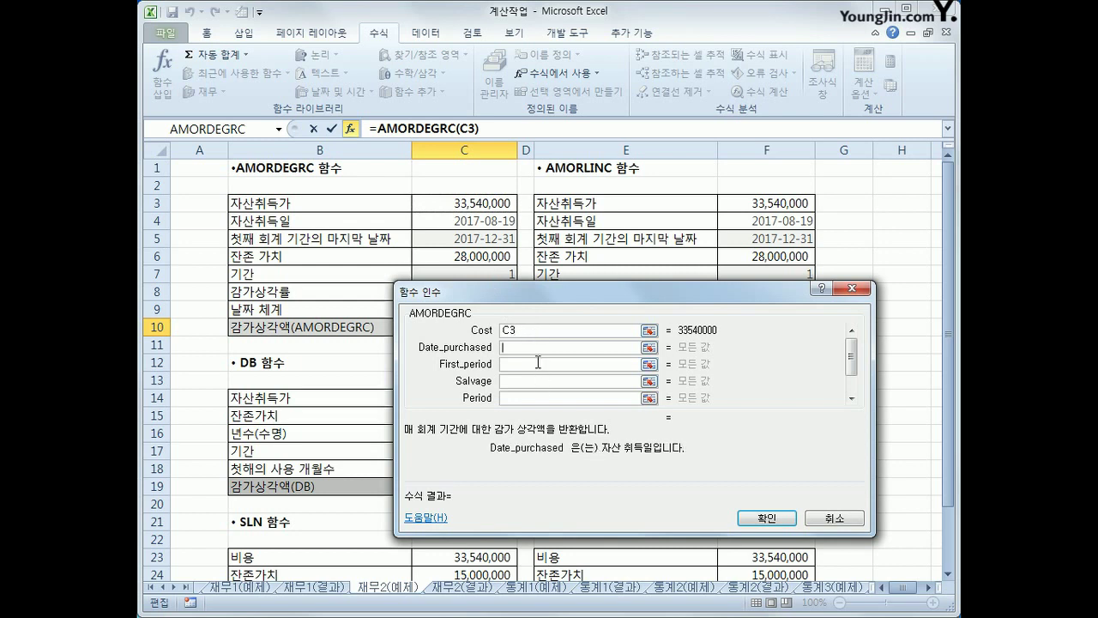
click(540, 331)
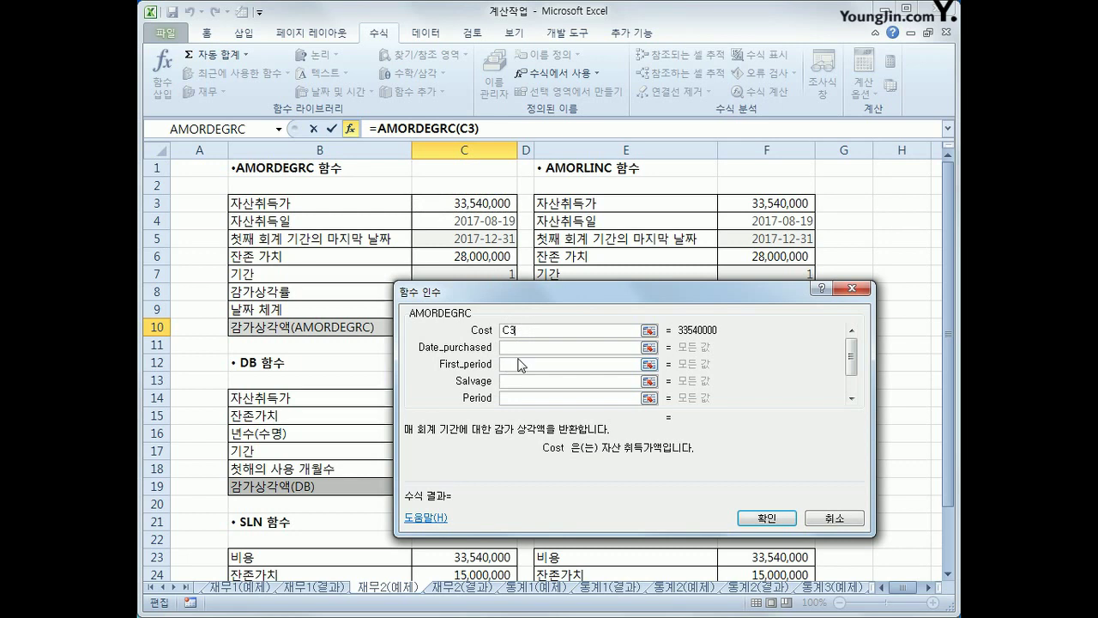
click(515, 346)
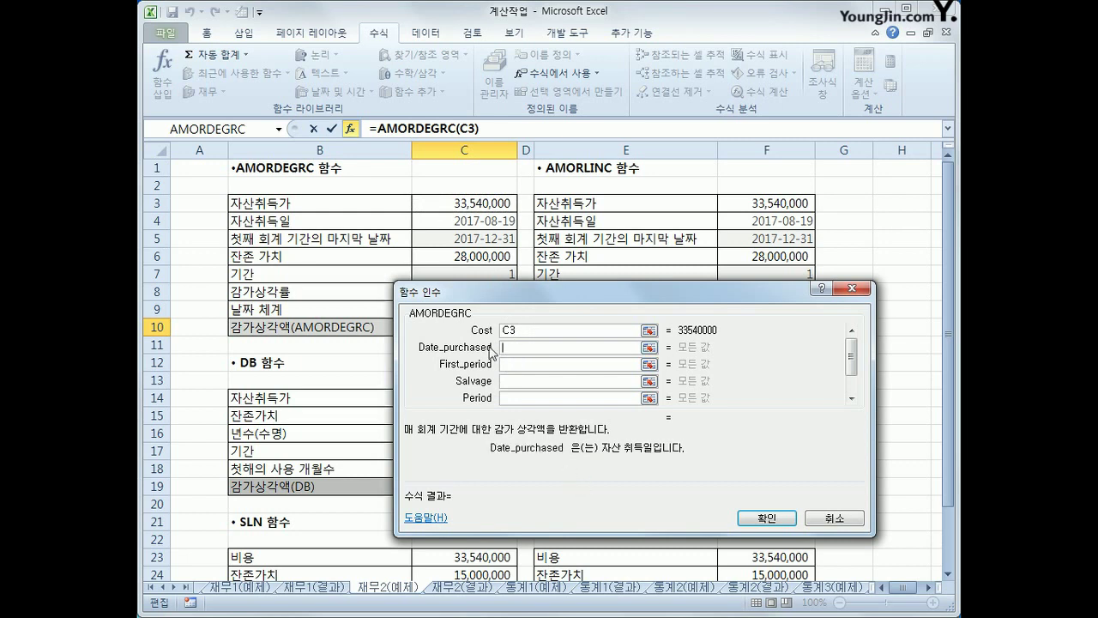
click(427, 218)
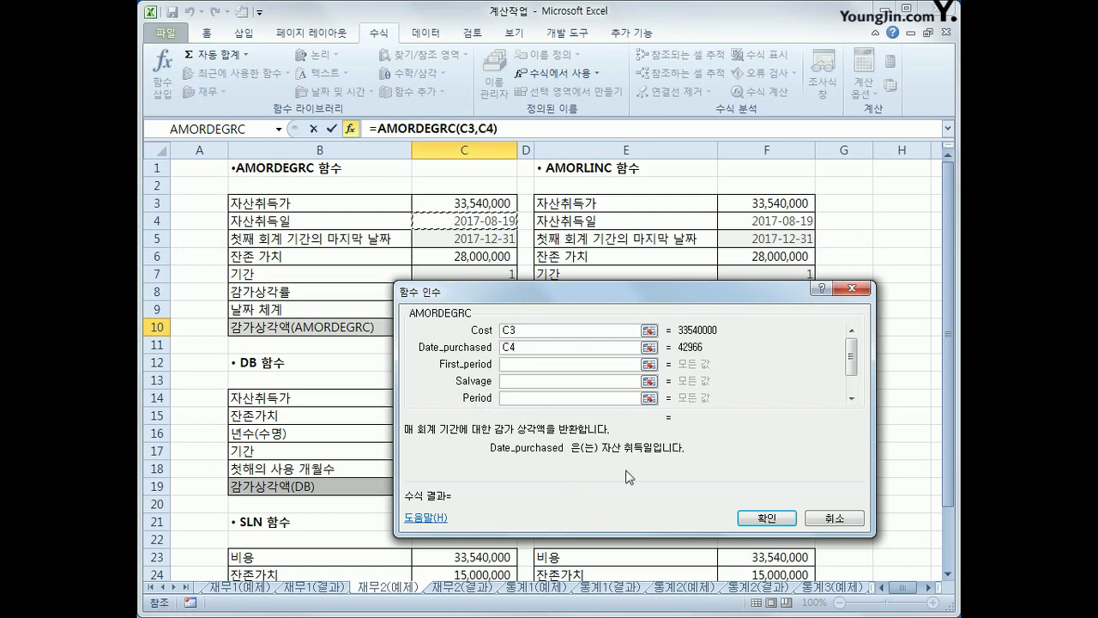
- Set the AMORDEGRC arguments First_period to C5, Salvage to C6 and Period to C7
click(520, 366)
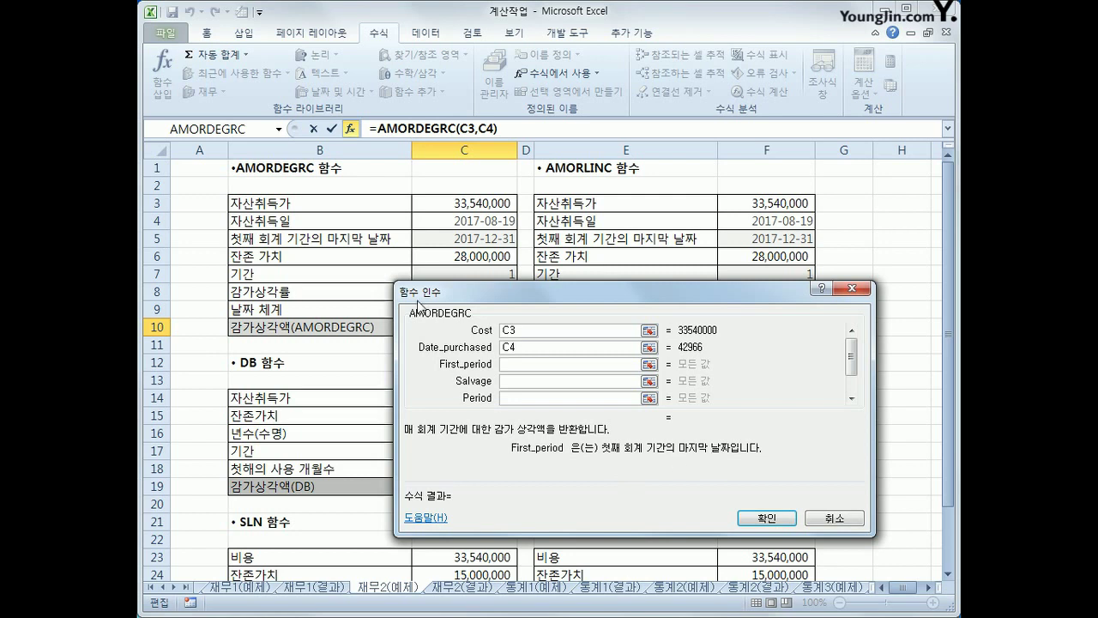
click(451, 239)
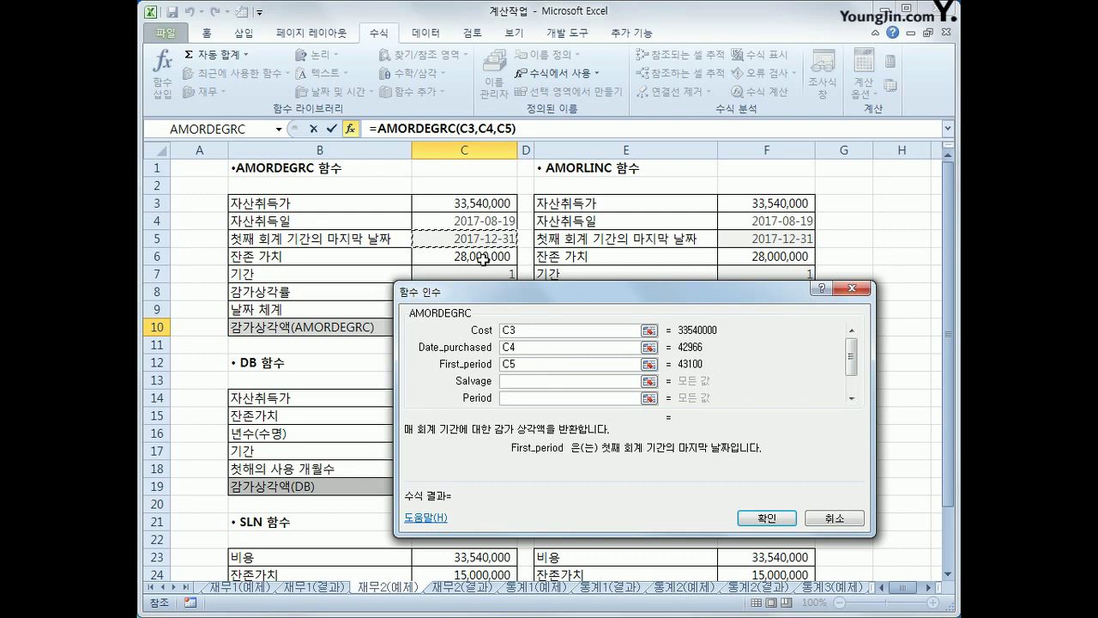
click(523, 380)
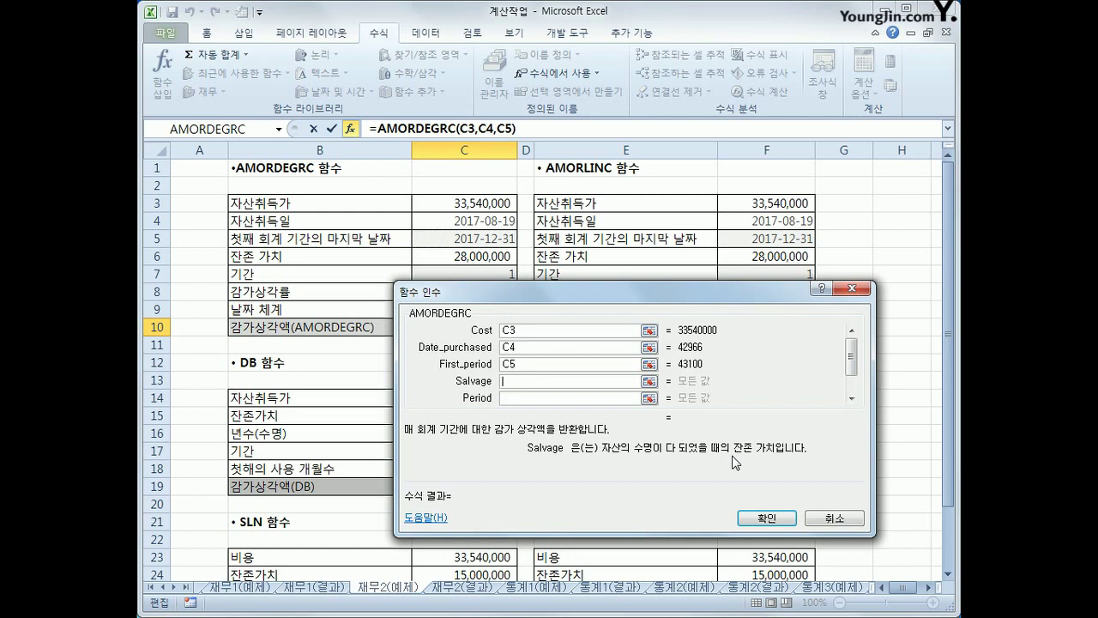
click(471, 257)
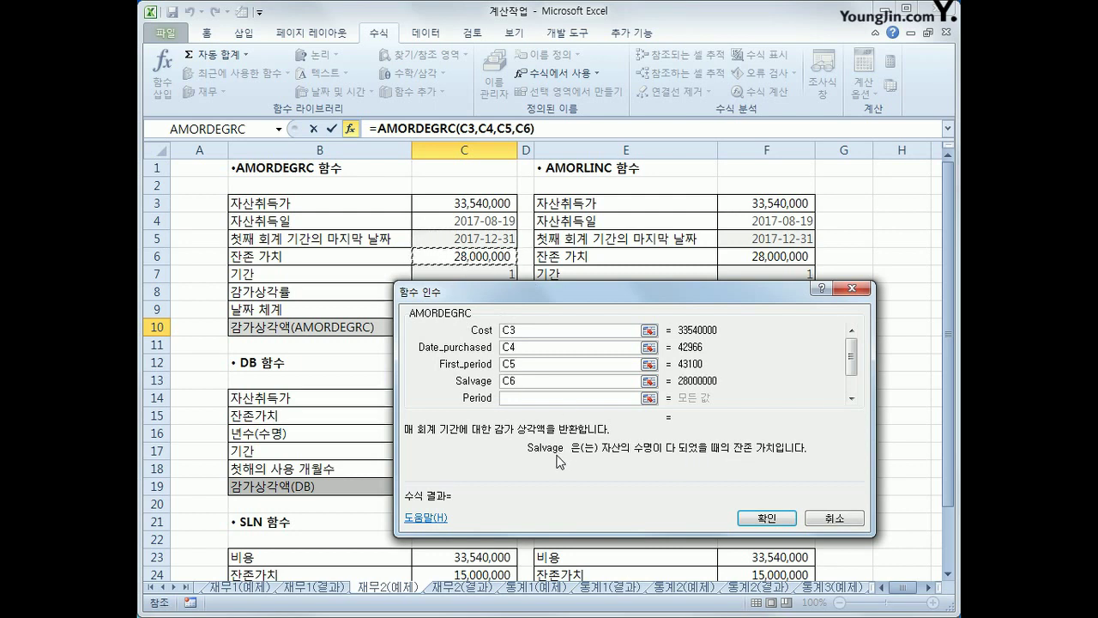
key(Tab)
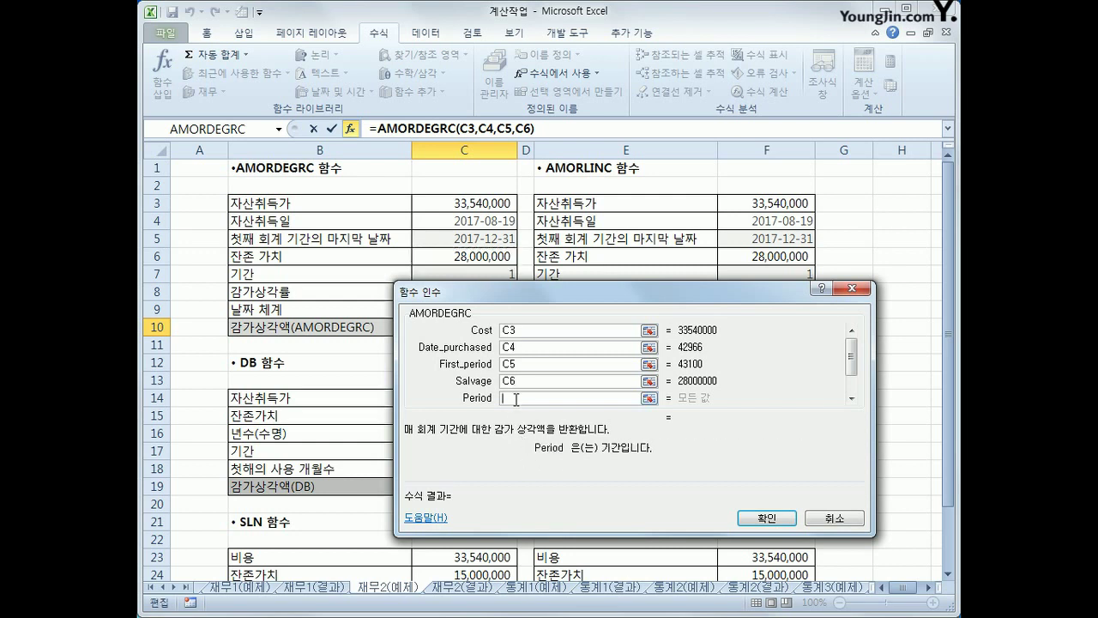
click(484, 275)
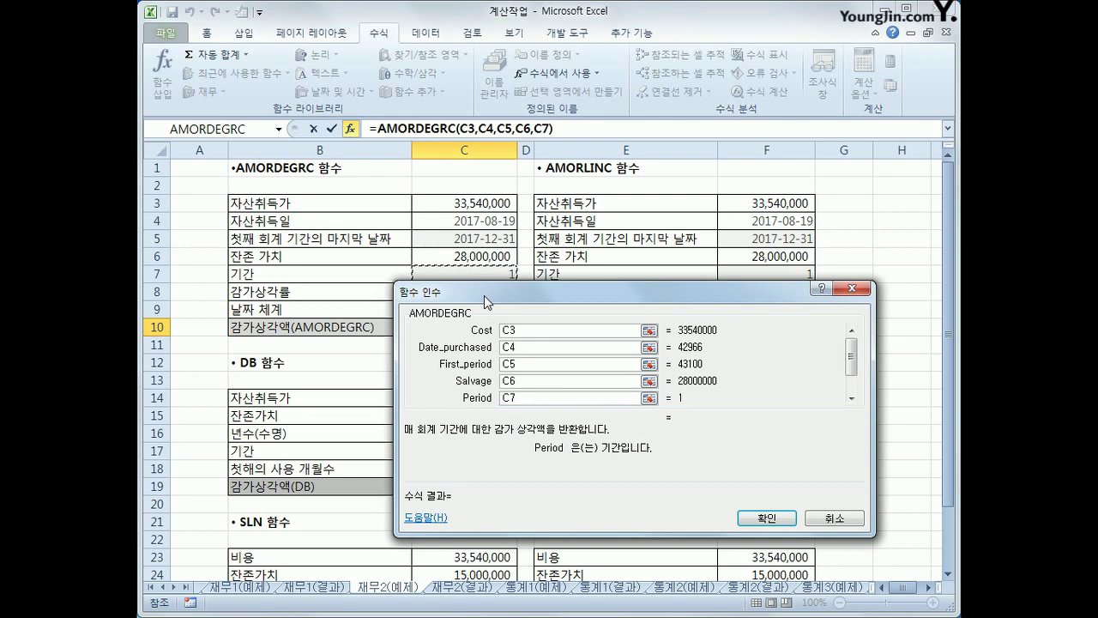
- Uncover C8 and C9, set the AMORDEGRC arguments Rate to C8 and Basis to C9, and complete the formula in C10
drag(484, 295, 484, 305)
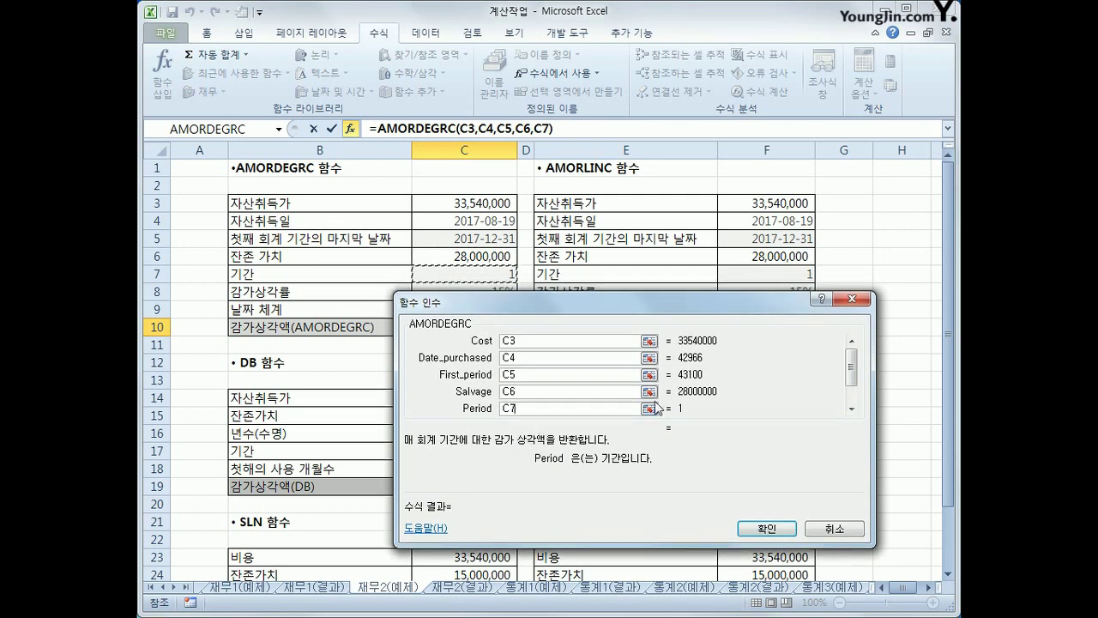
click(852, 408)
click(852, 410)
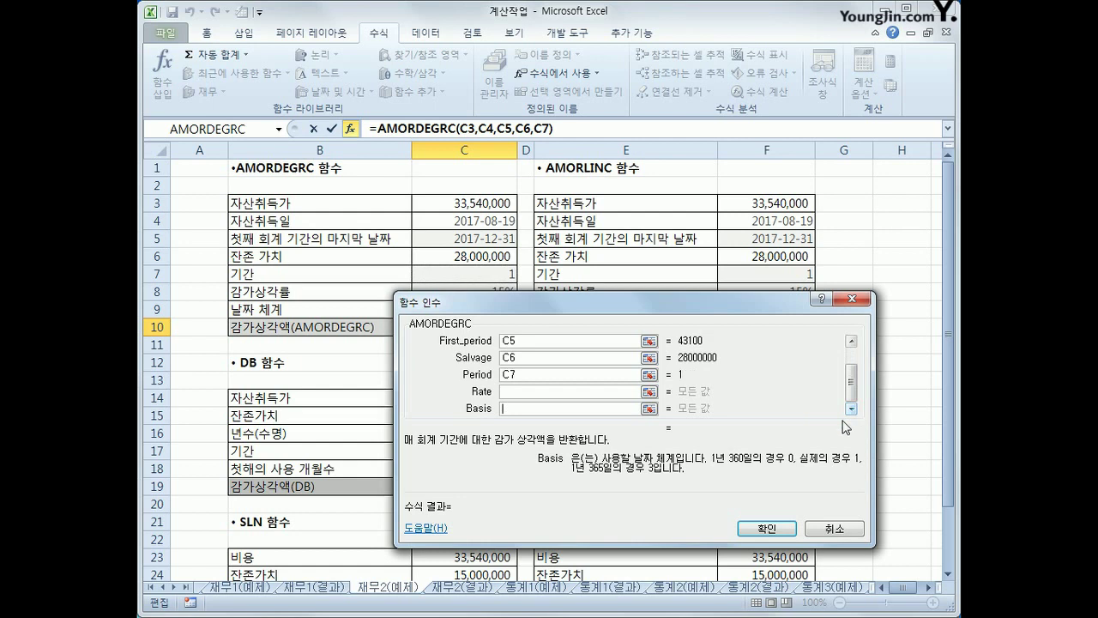
click(507, 394)
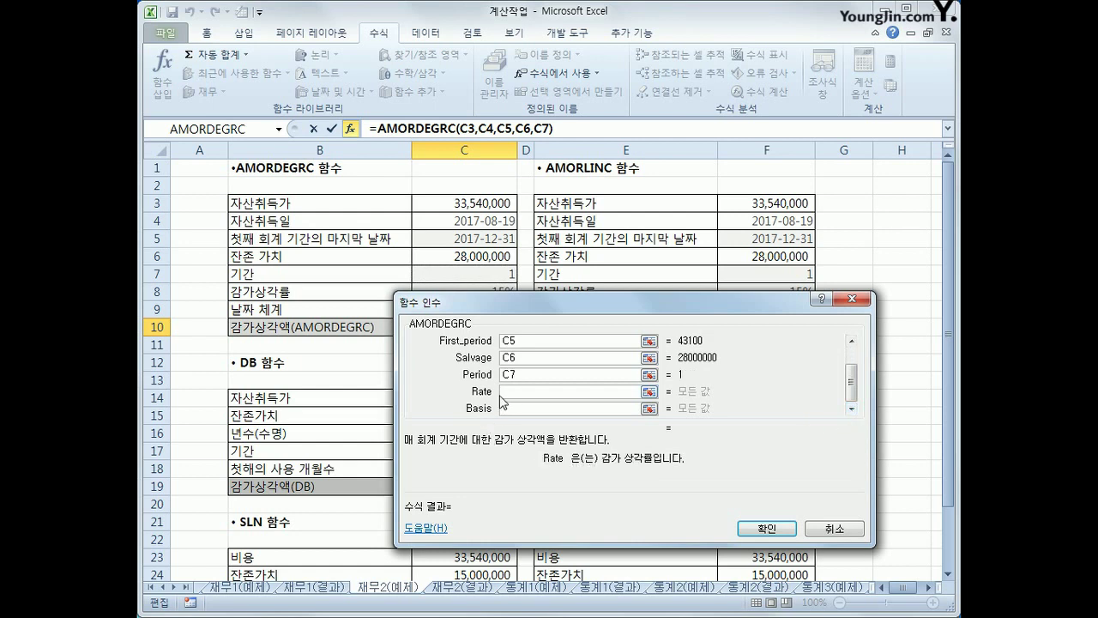
drag(497, 319, 489, 347)
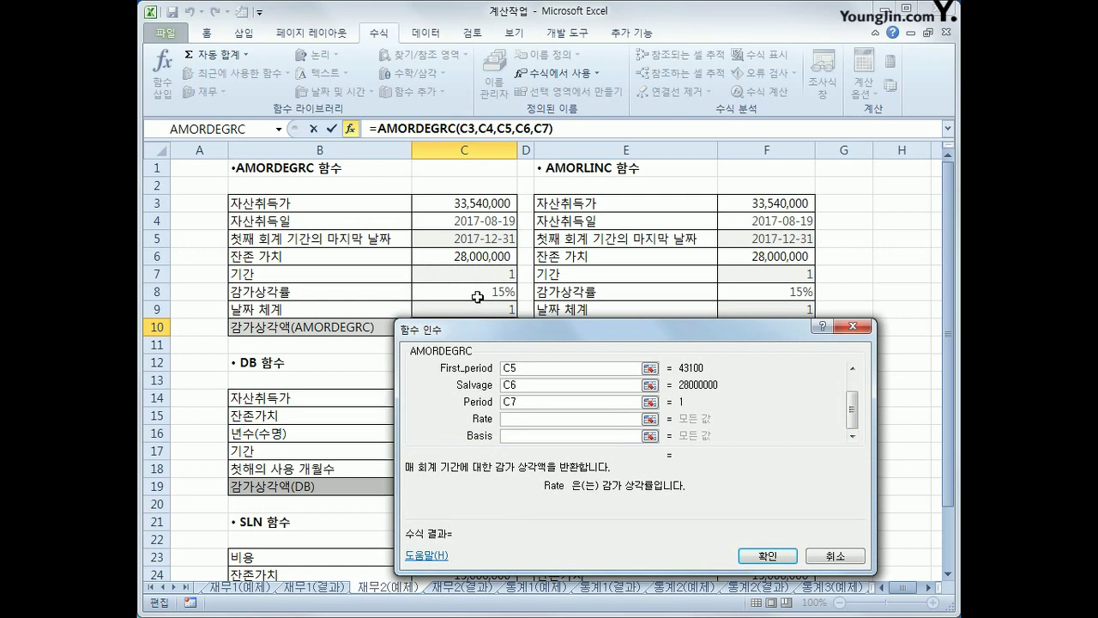
click(477, 296)
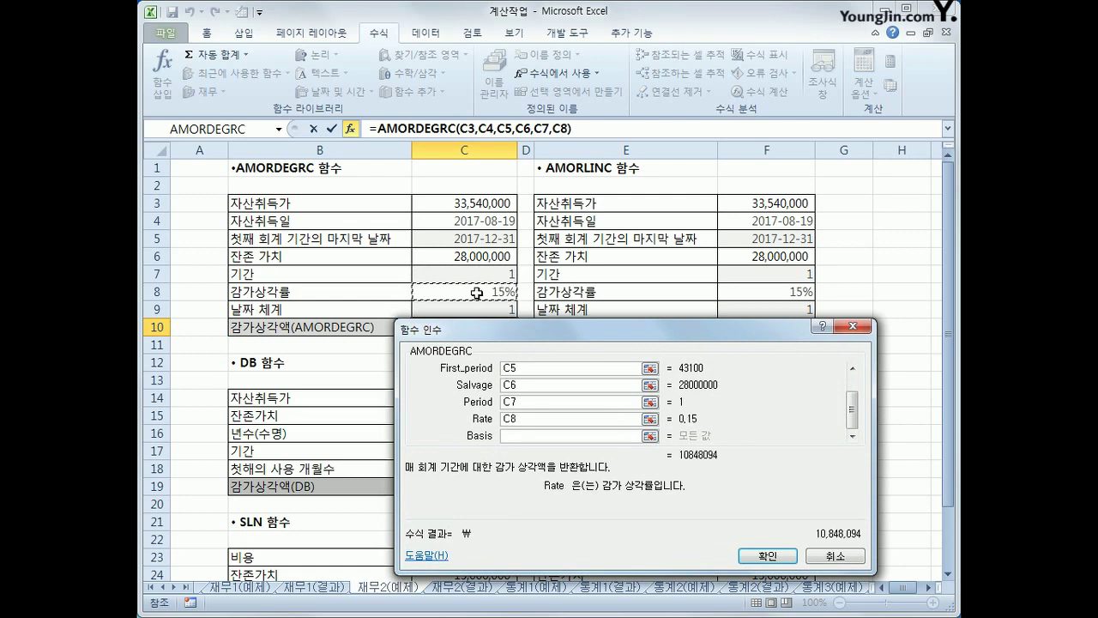
click(527, 436)
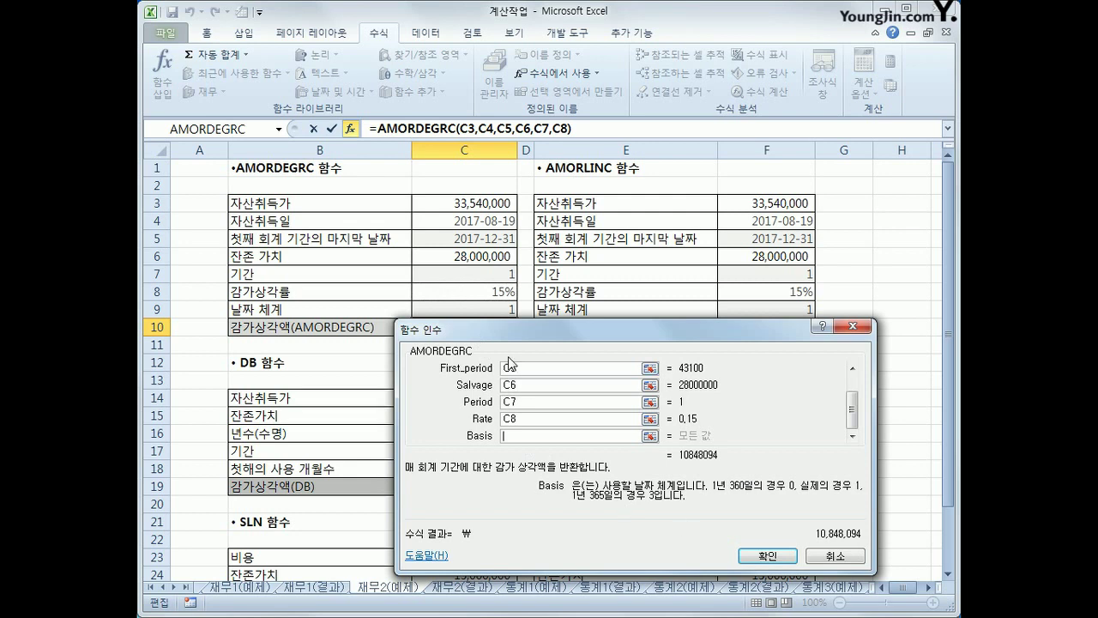
click(470, 307)
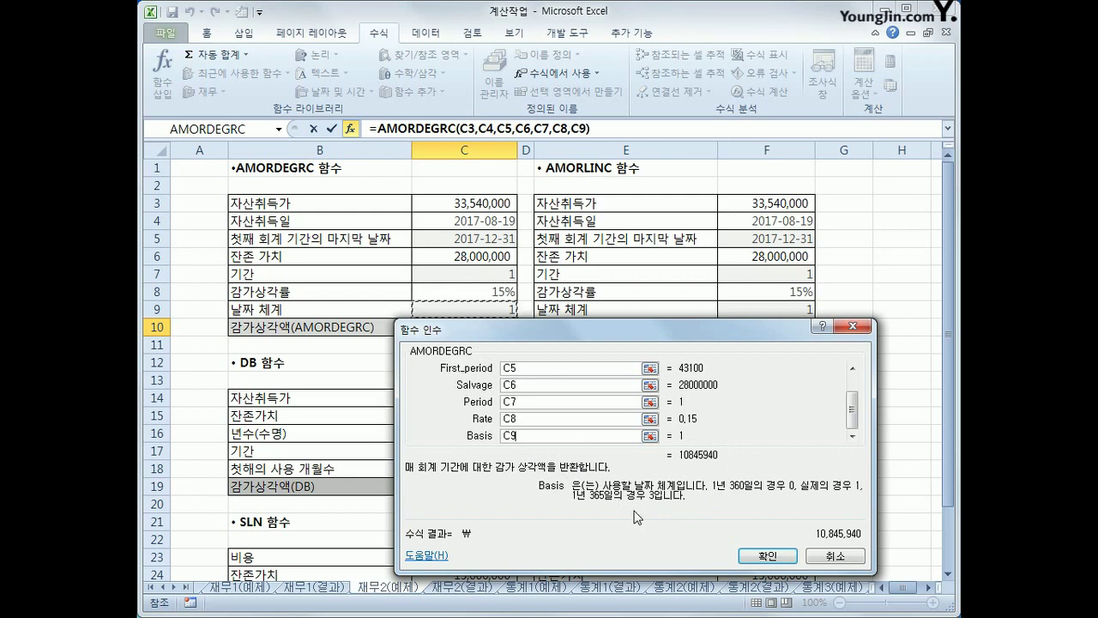
click(743, 557)
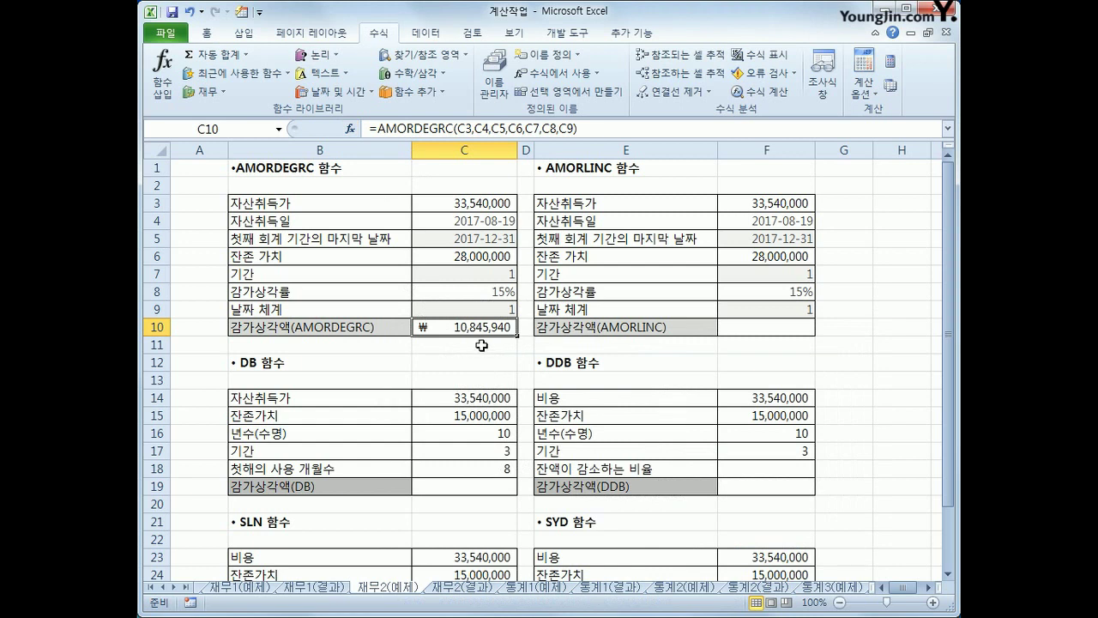
- Check the AMORLINC input data in column F and start an AMORLINC function in the 감가상각액(AMORLINC) cell F10
click(758, 325)
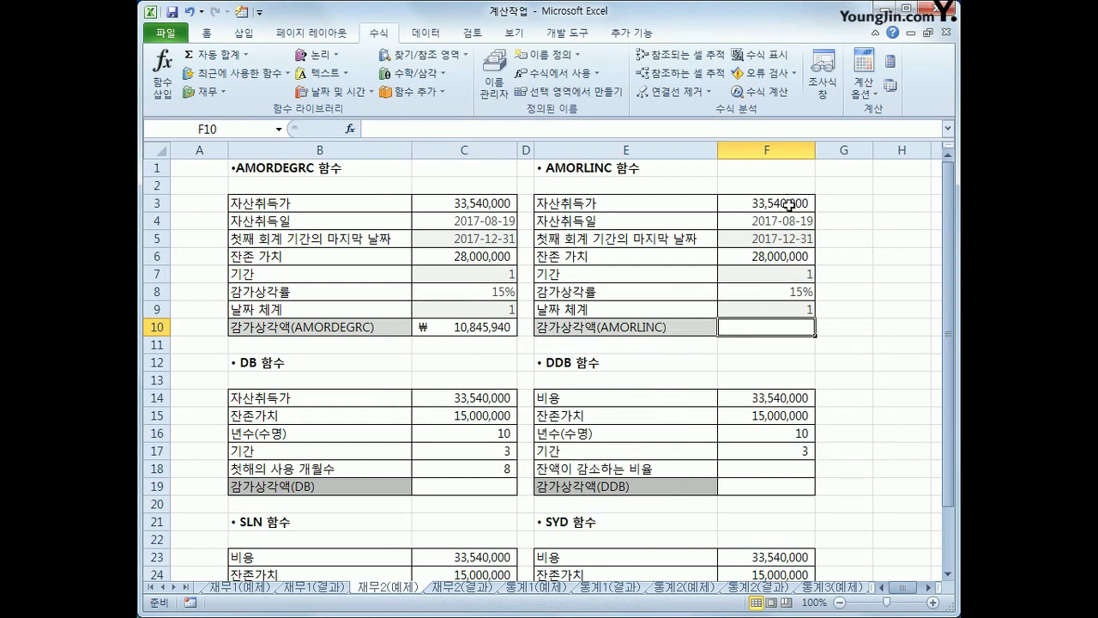
click(791, 254)
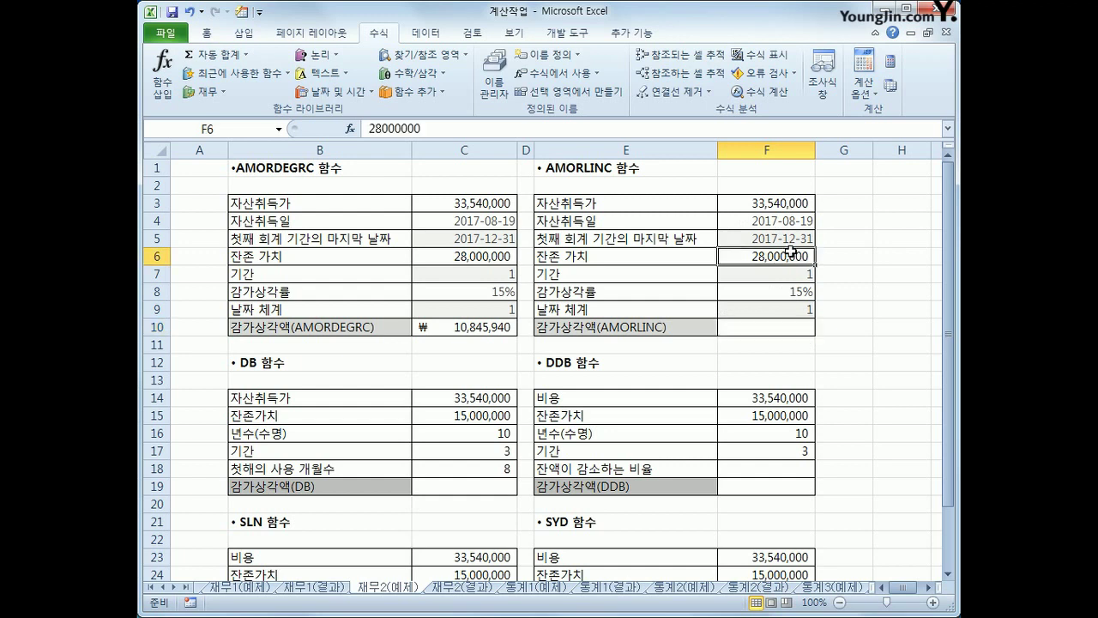
click(792, 287)
click(782, 312)
click(783, 328)
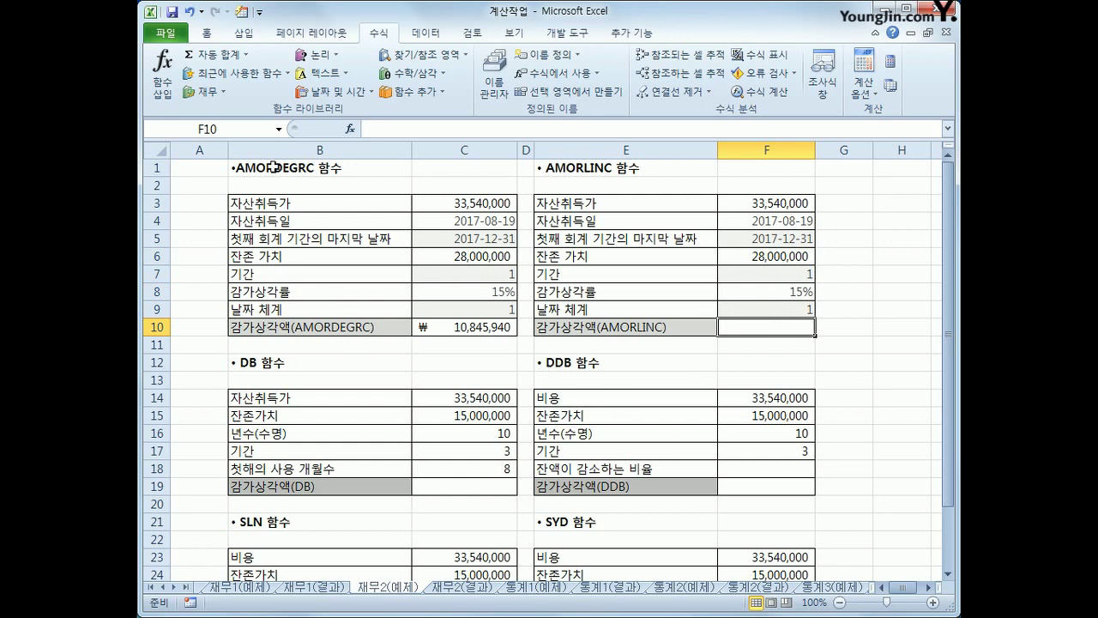
click(206, 91)
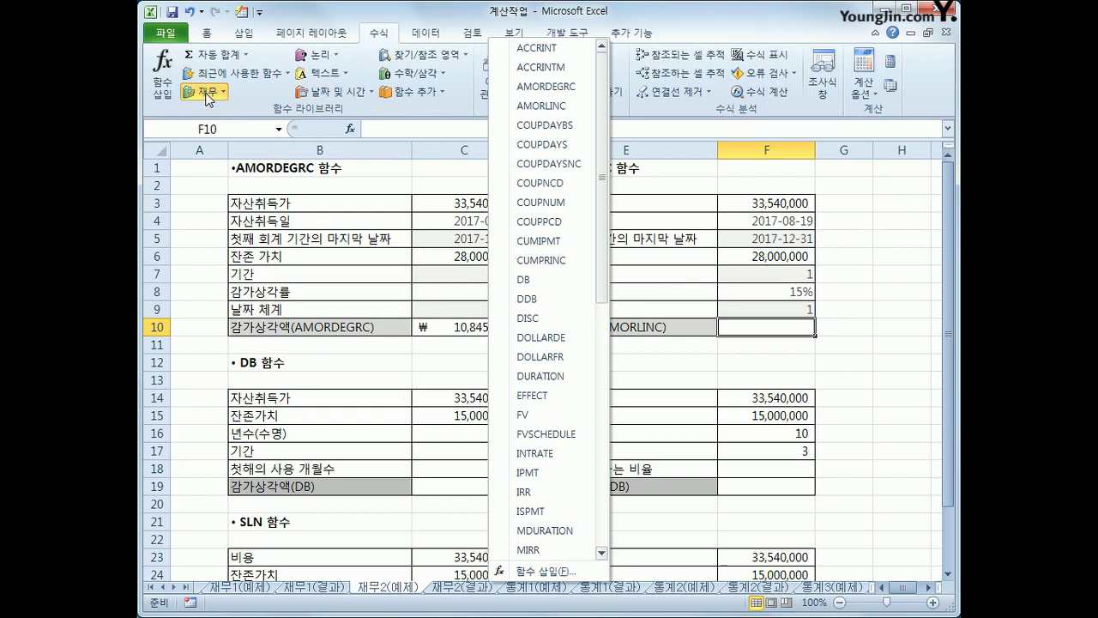
click(541, 106)
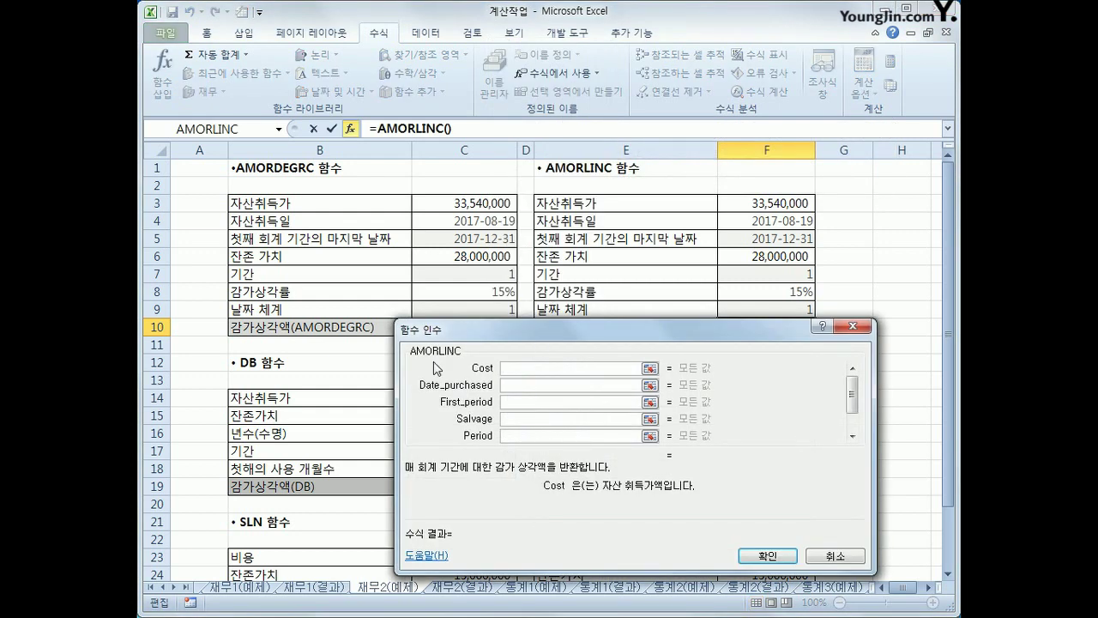
- Set the AMORLINC arguments Cost to F3, Date_purchased to F4 and First_period to F5
click(790, 205)
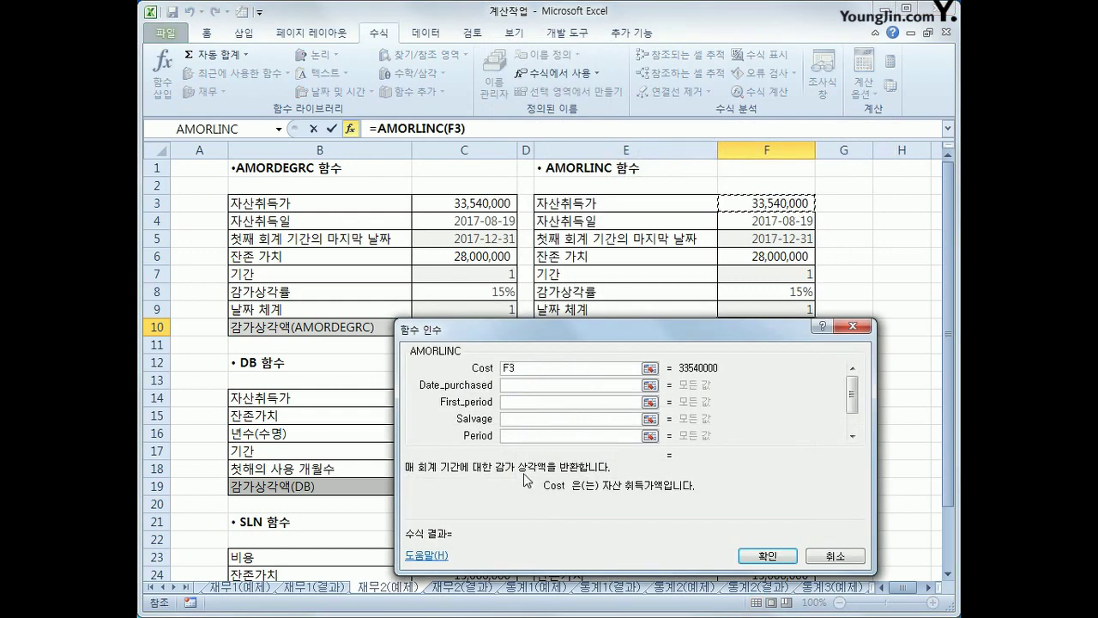
click(519, 386)
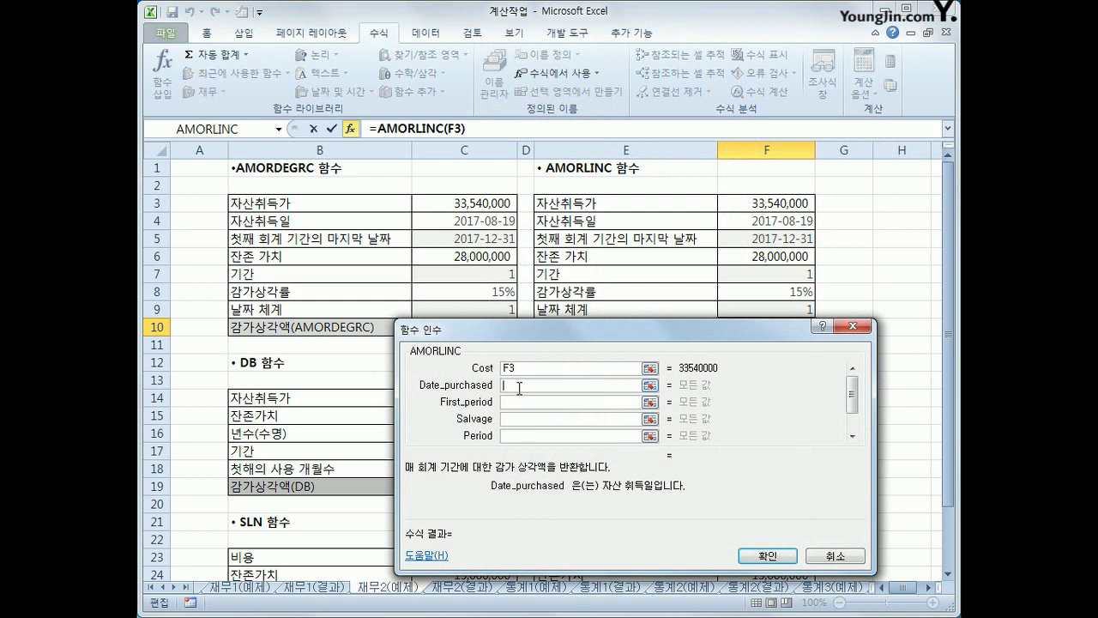
click(780, 222)
click(597, 401)
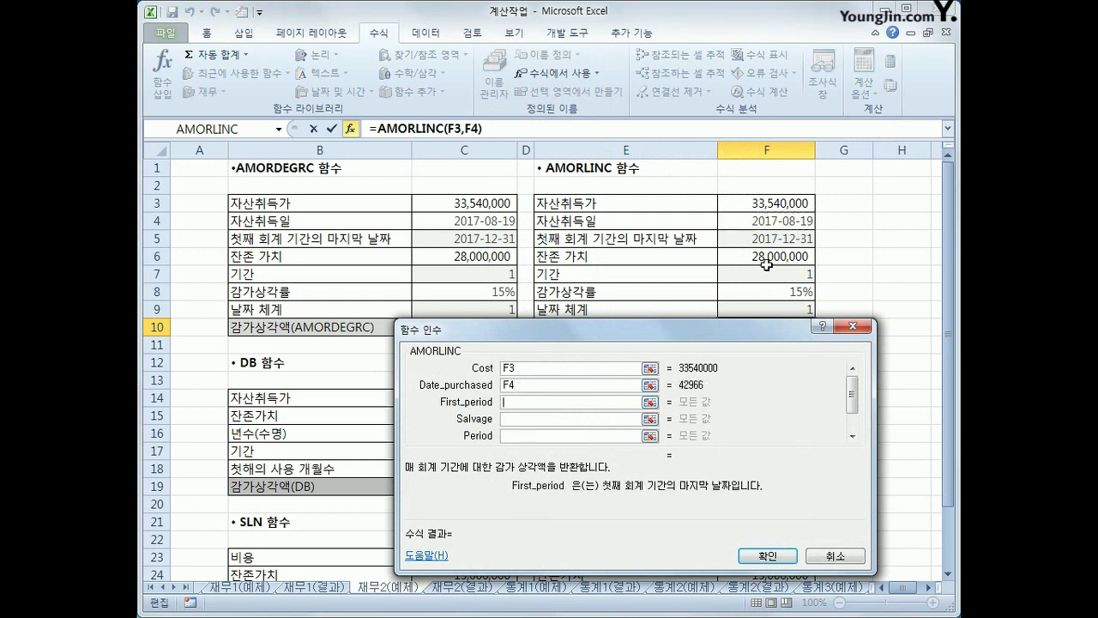
click(767, 240)
- Set the AMORLINC arguments Salvage to F6 and Period to F7
click(575, 421)
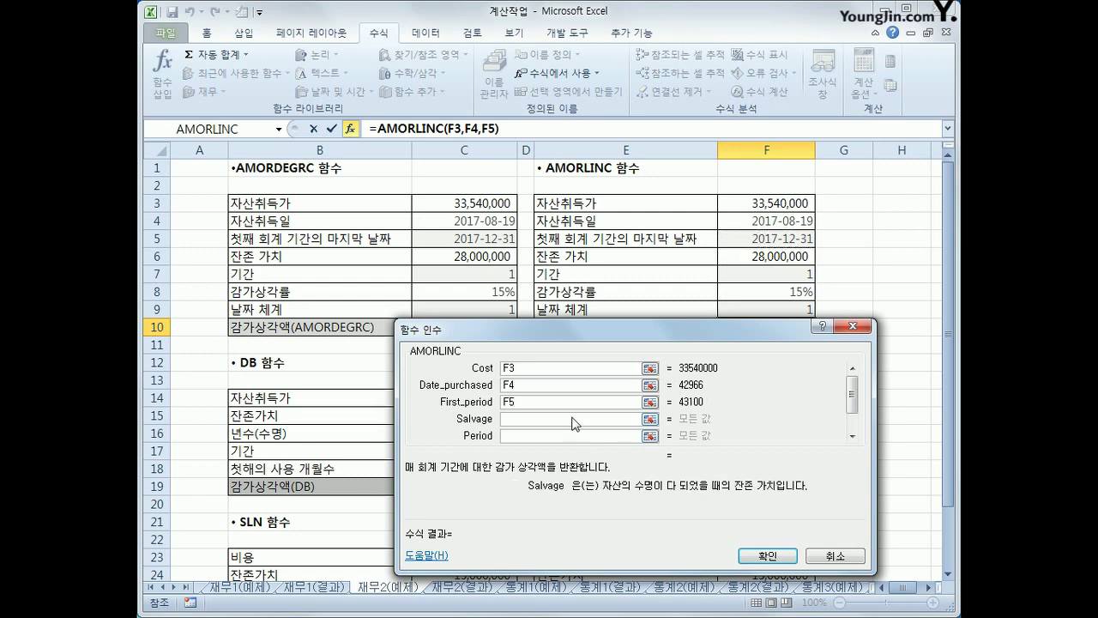
click(737, 262)
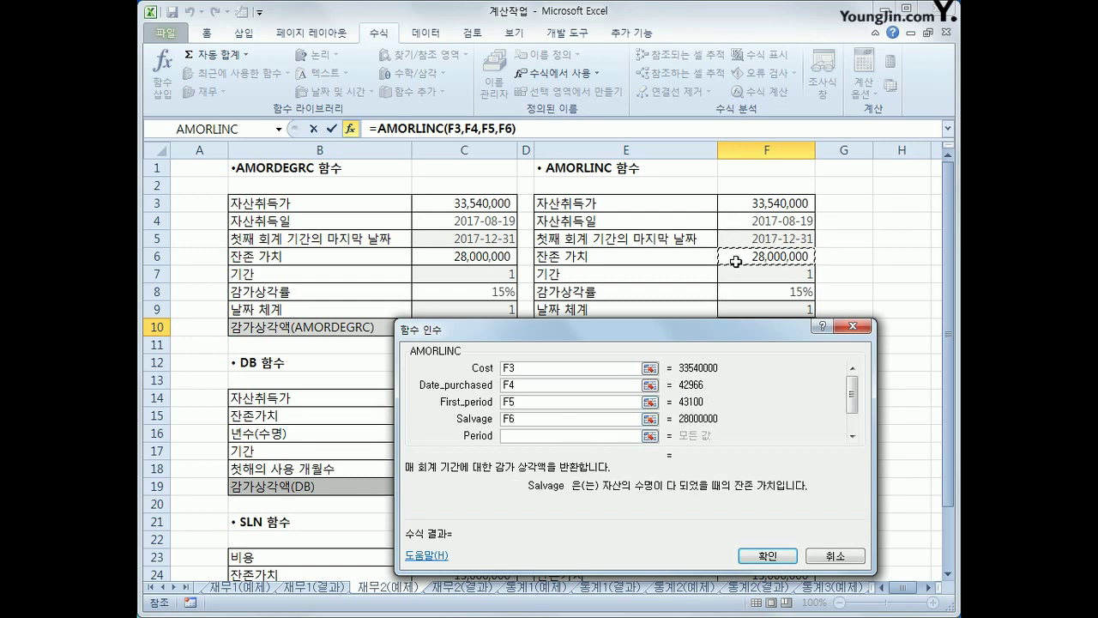
click(583, 435)
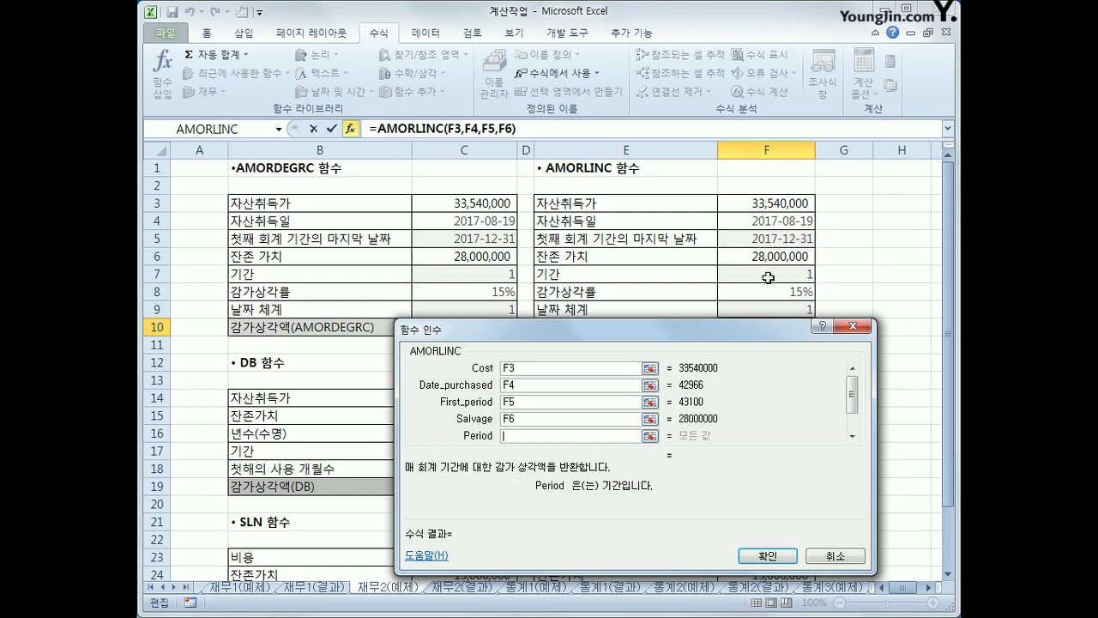
click(768, 277)
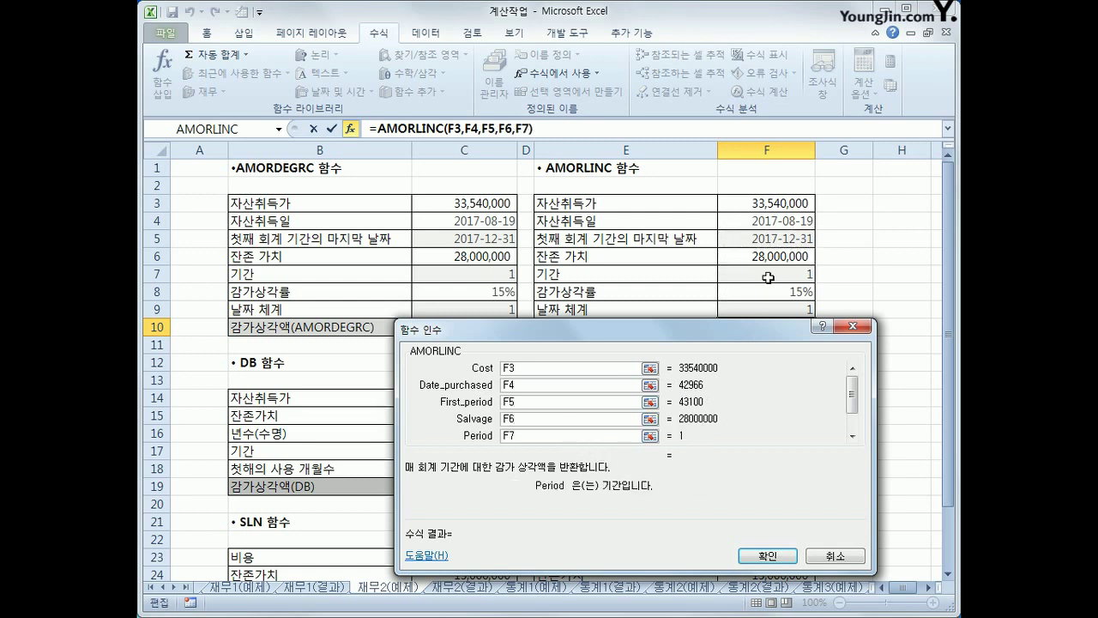
- Set the AMORLINC arguments Rate to F8 and Basis to F9, and complete the formula in F10
click(852, 435)
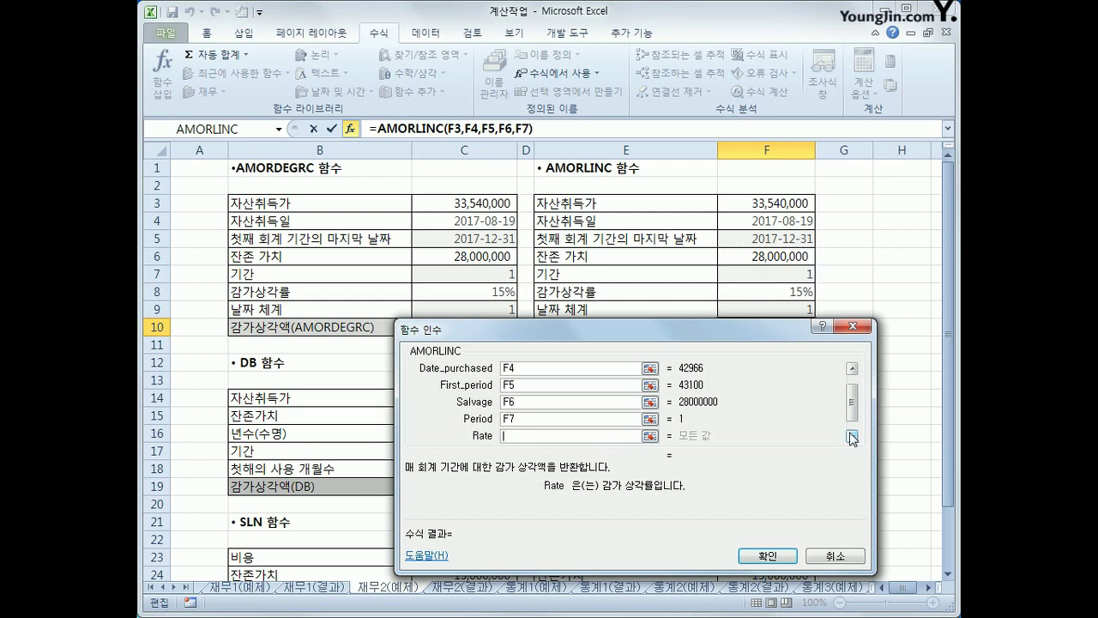
click(763, 292)
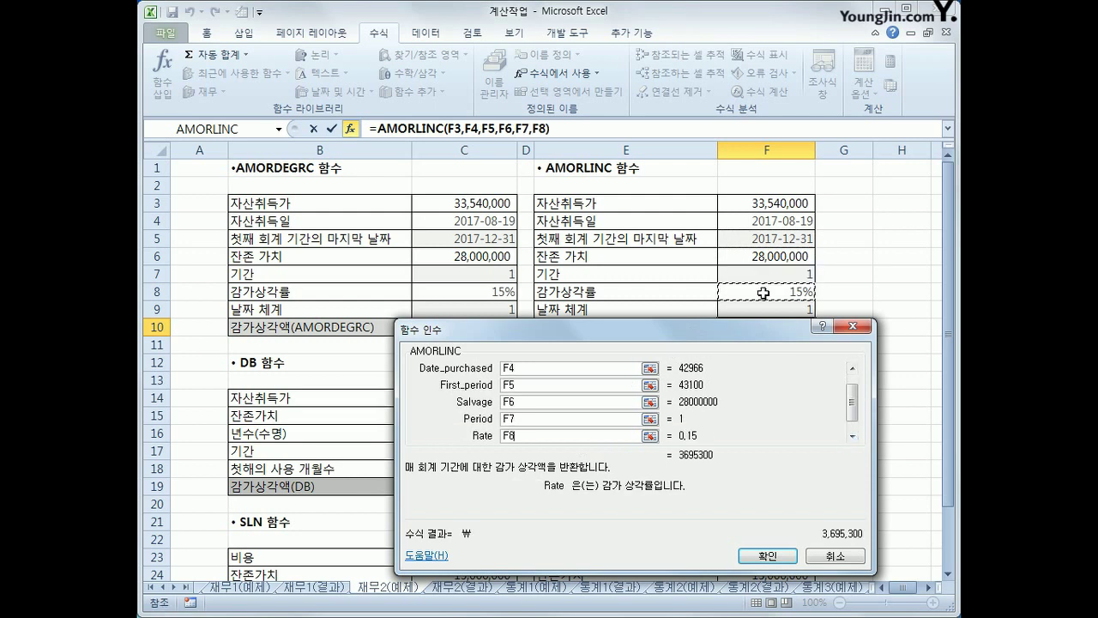
click(852, 436)
click(739, 310)
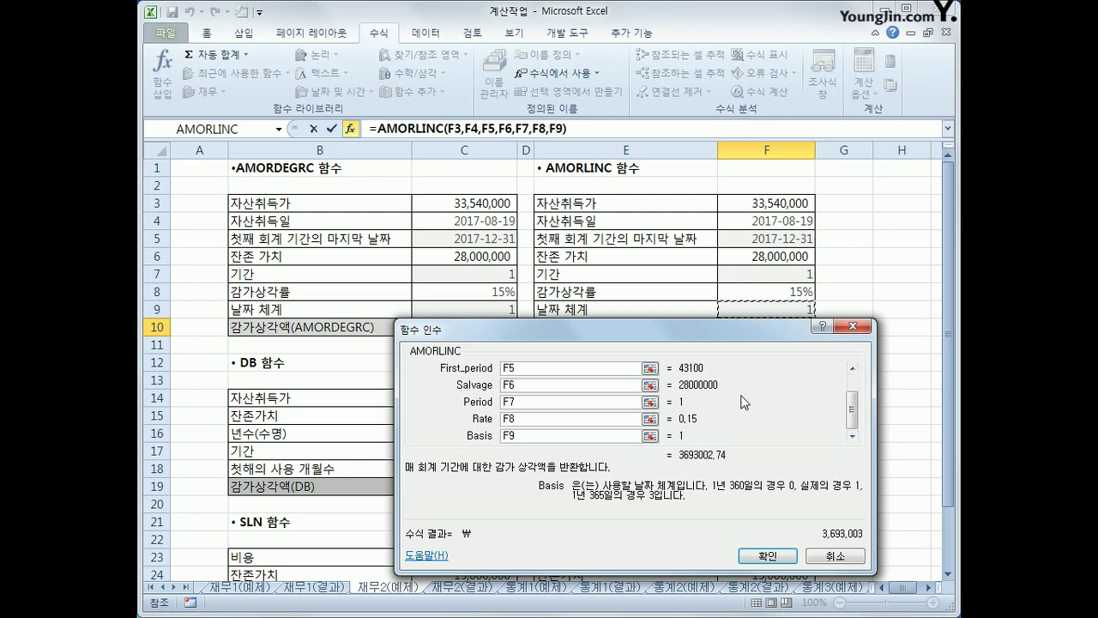
click(759, 564)
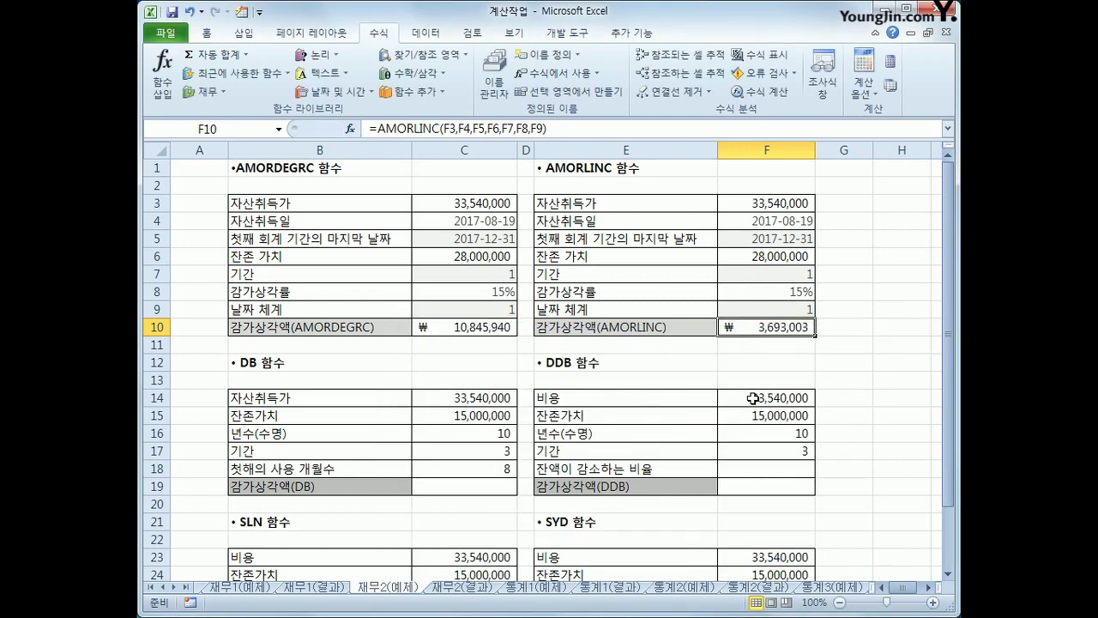
- Check the DB input data in column C and start a DB function in the 감가상각액(DB) cell C19, keeping the input cells uncovered
click(447, 485)
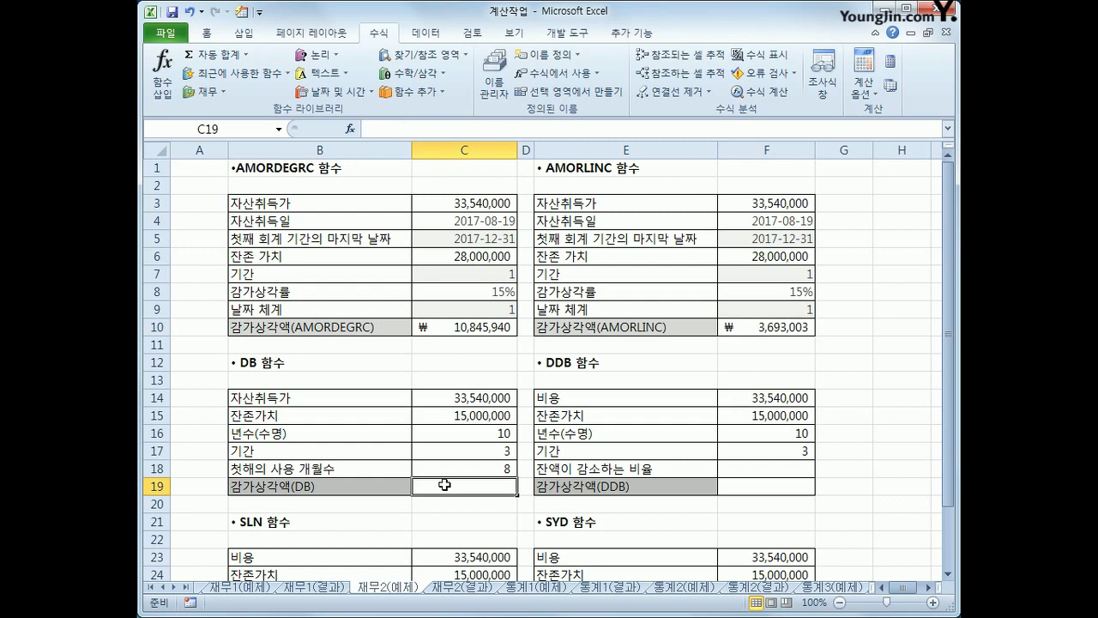
click(468, 435)
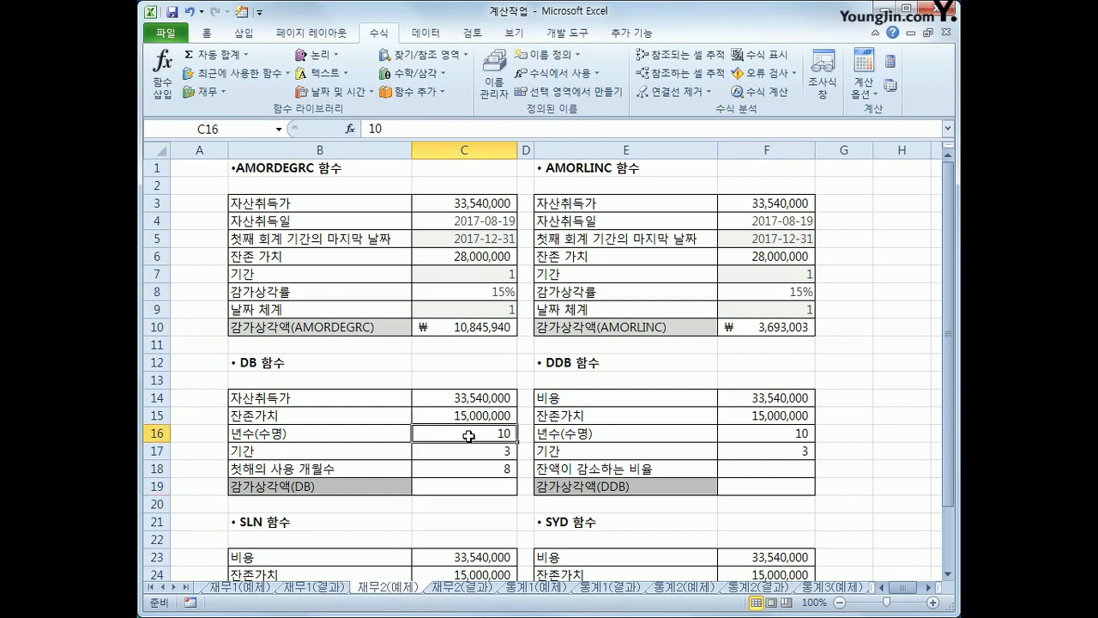
click(477, 417)
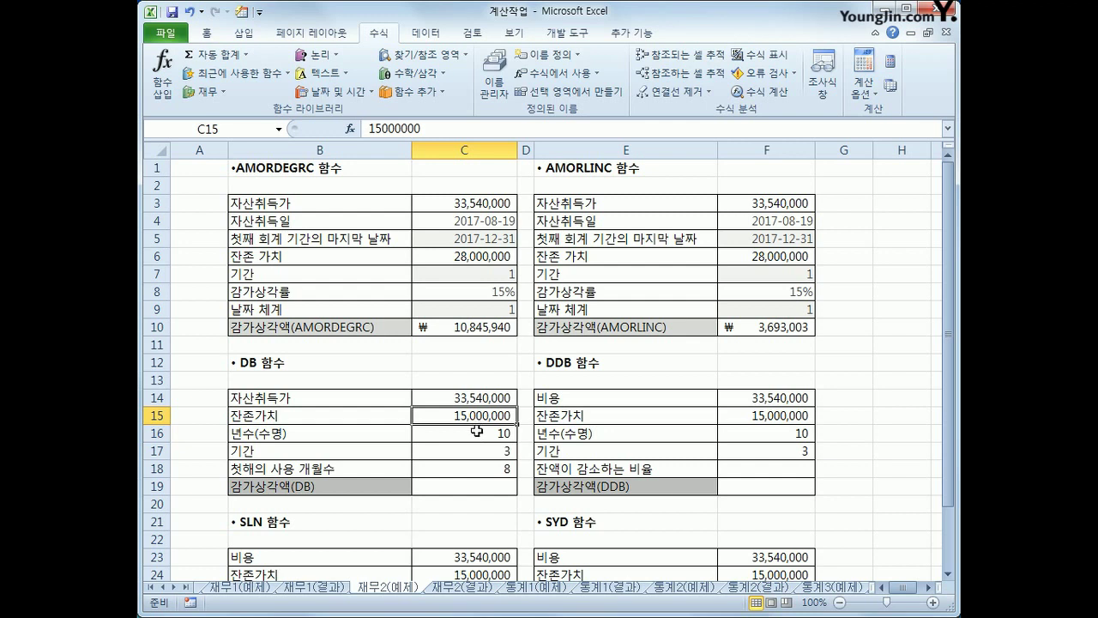
click(482, 453)
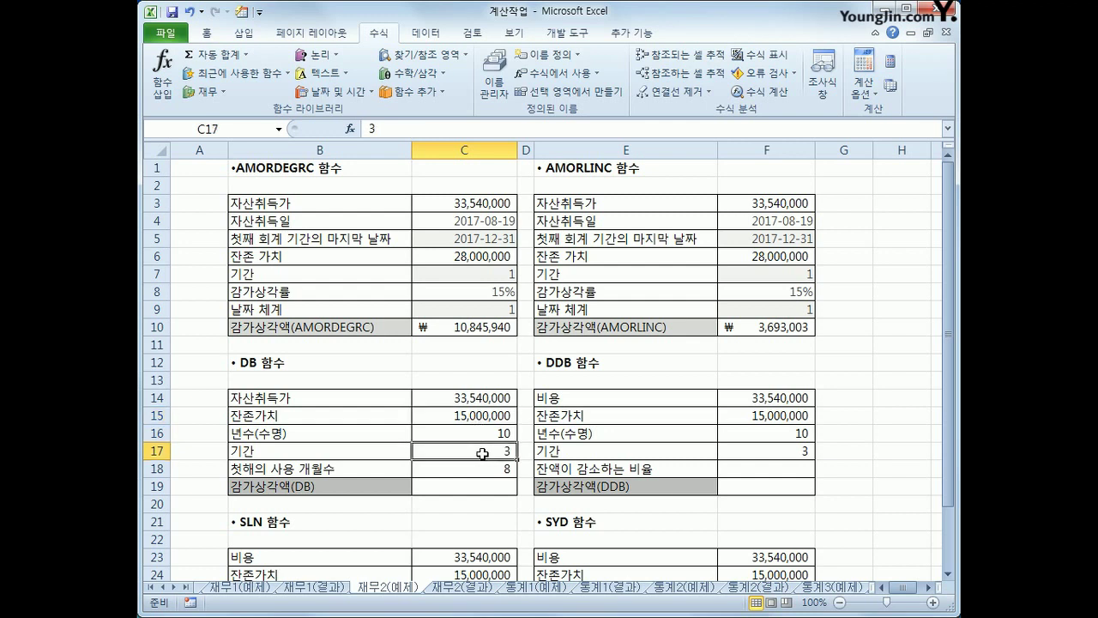
click(487, 468)
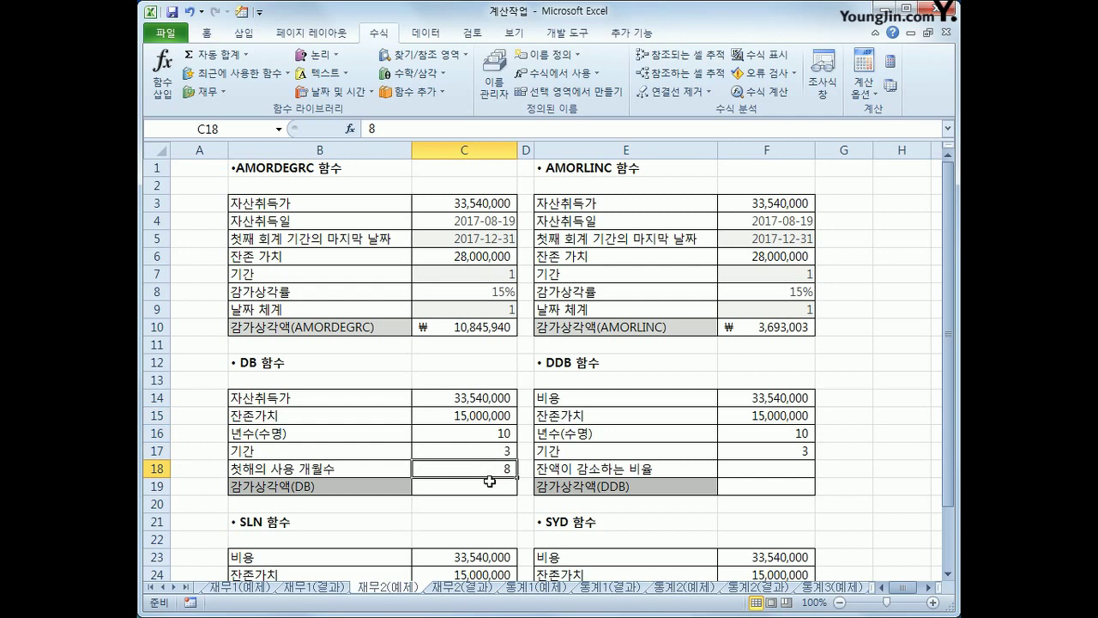
click(487, 485)
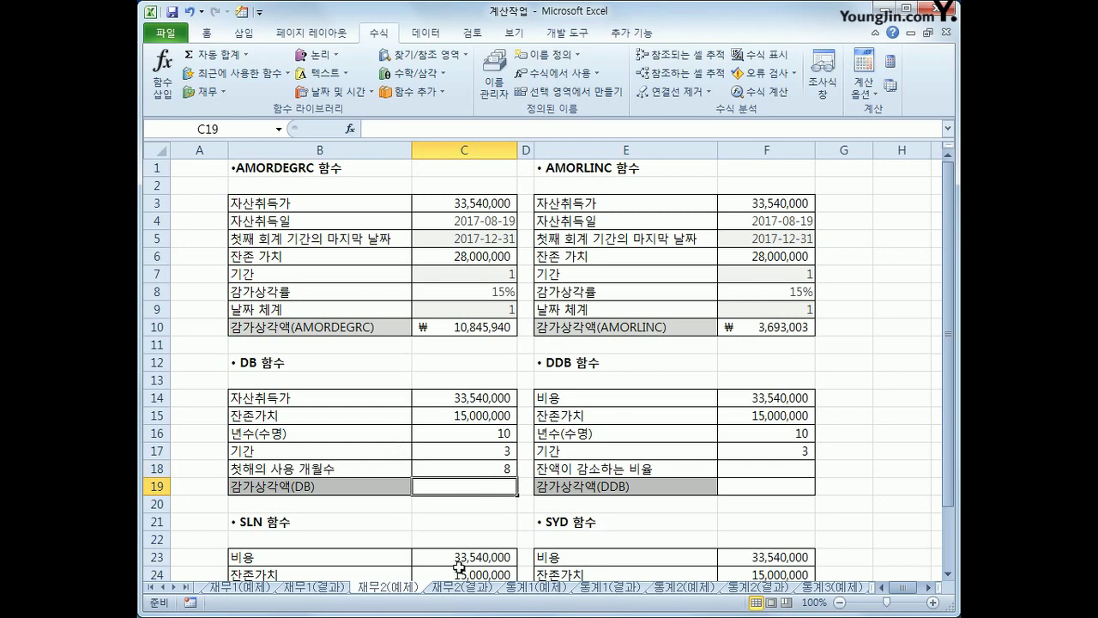
click(203, 100)
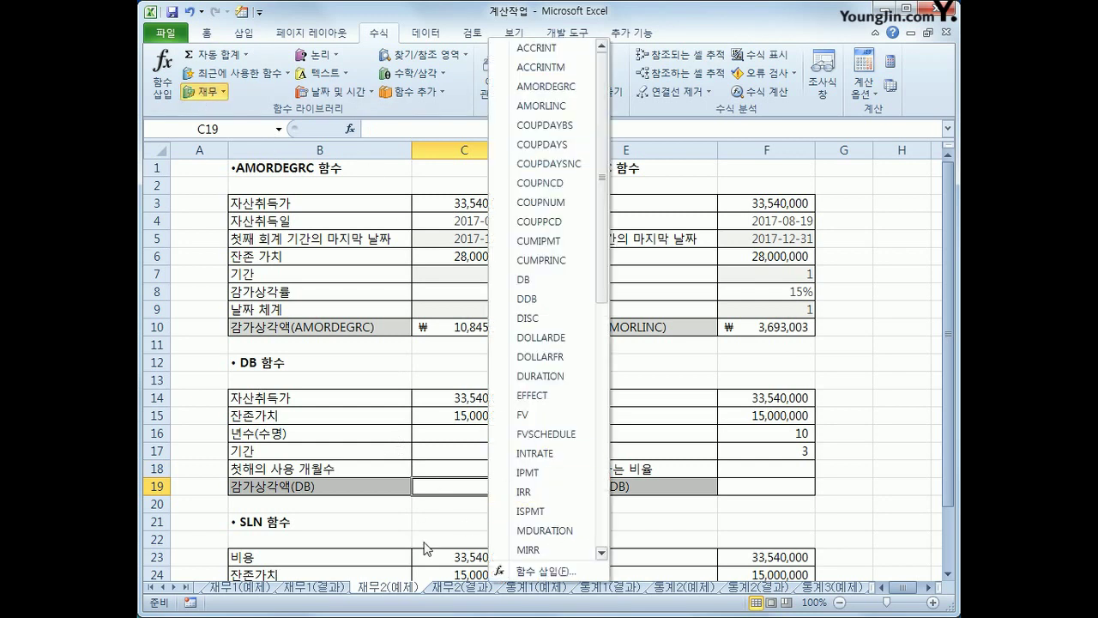
click(541, 288)
drag(550, 346, 600, 126)
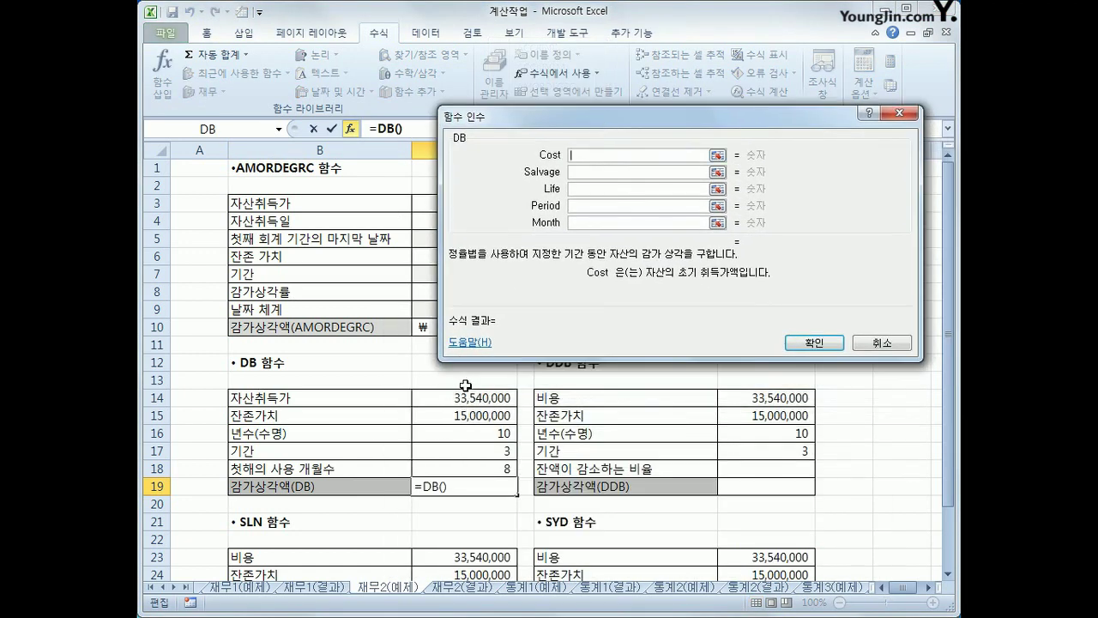
- Set the DB arguments Cost to C14, Salvage to C15 and Life to C16
click(466, 395)
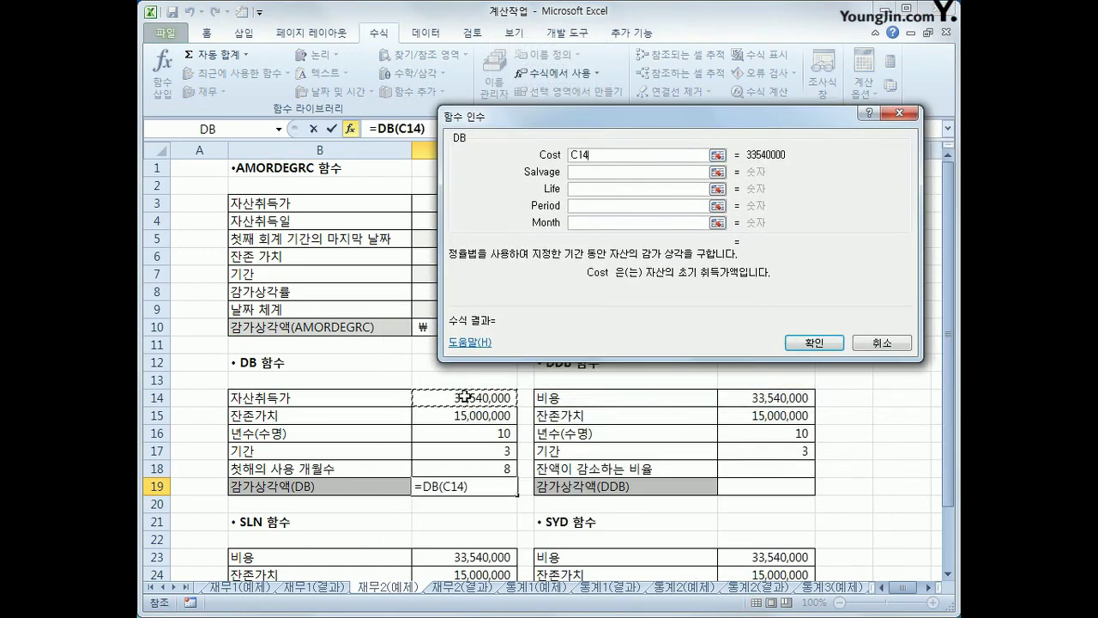
click(592, 175)
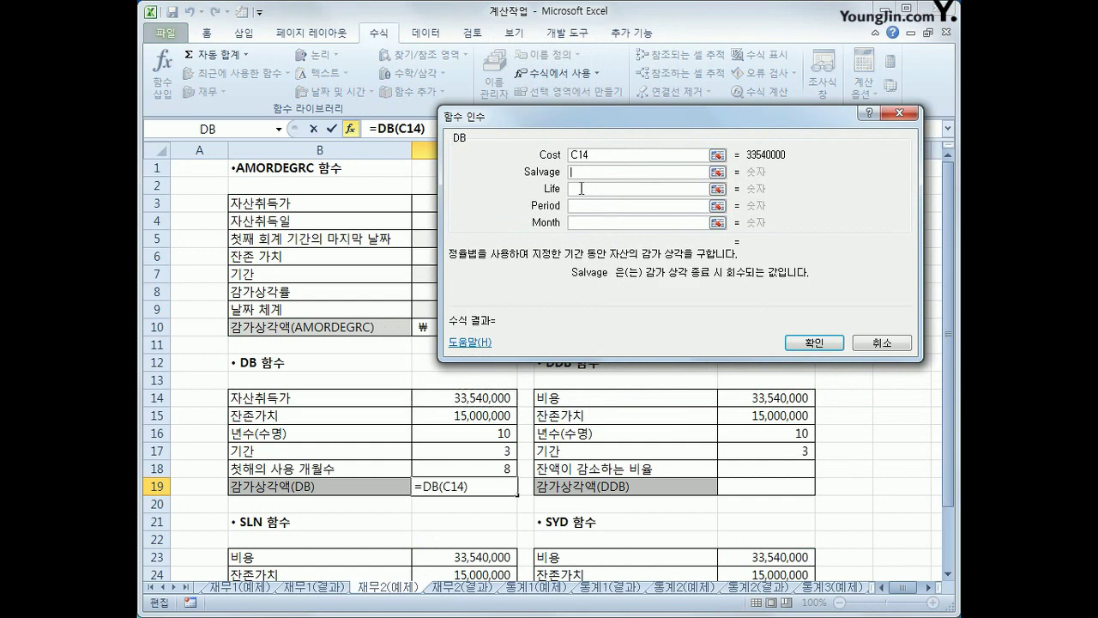
click(486, 413)
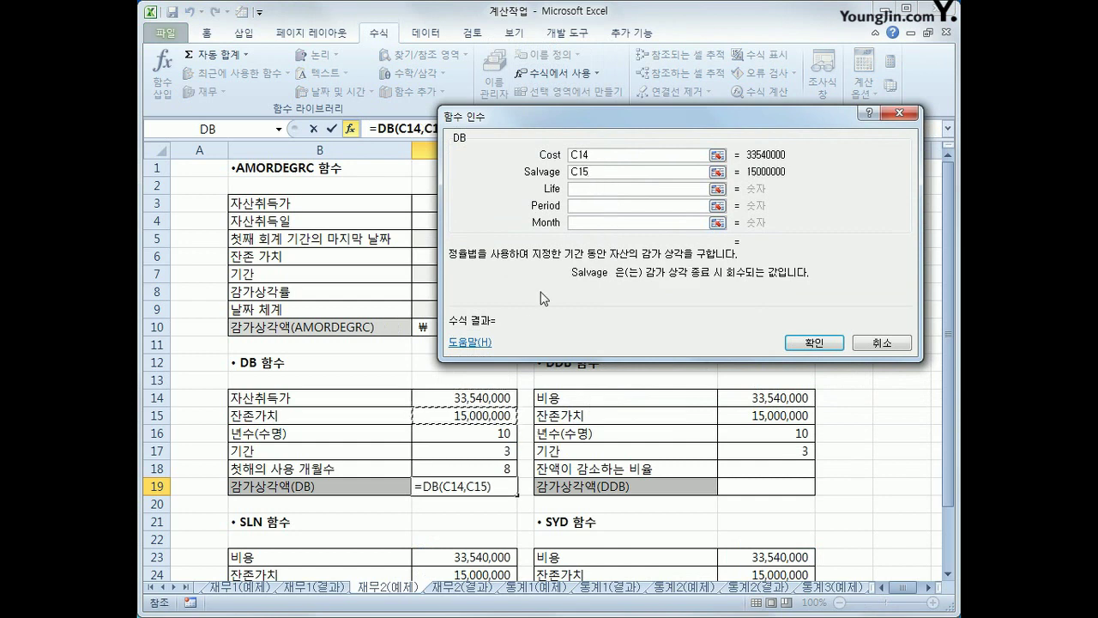
click(584, 190)
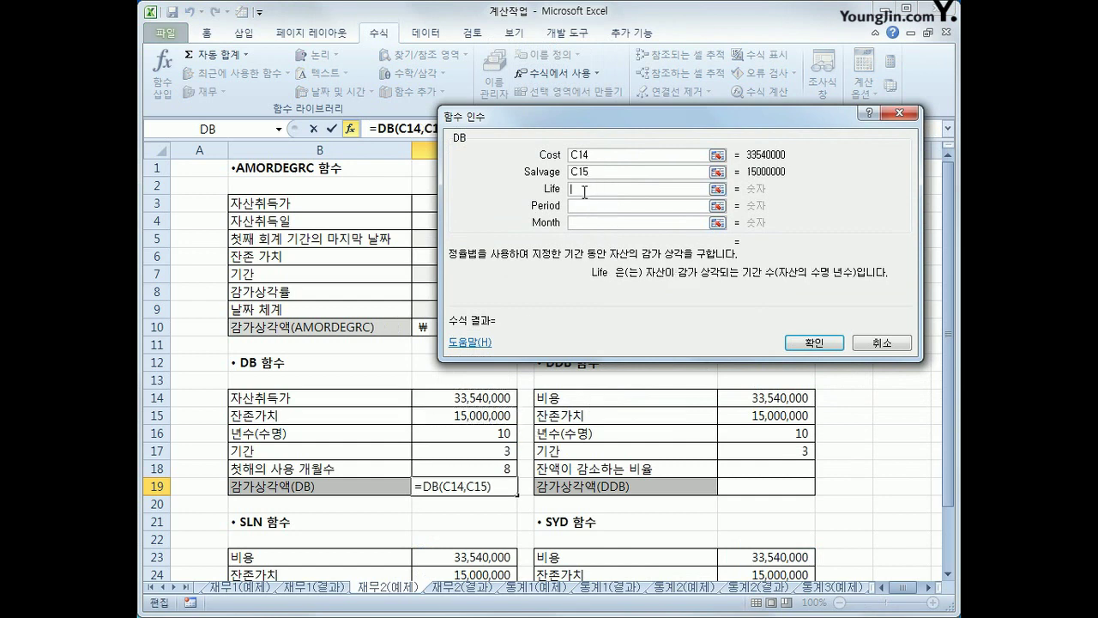
click(502, 437)
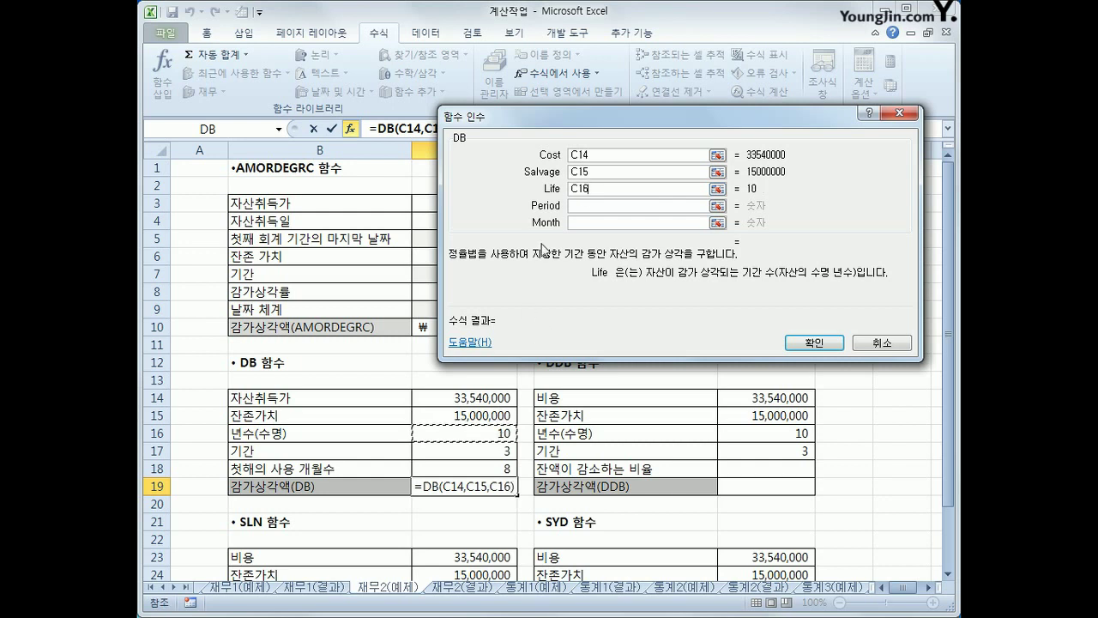
- Set the DB arguments Period to C17 and Month to C18, and complete the formula in C19
key(Tab)
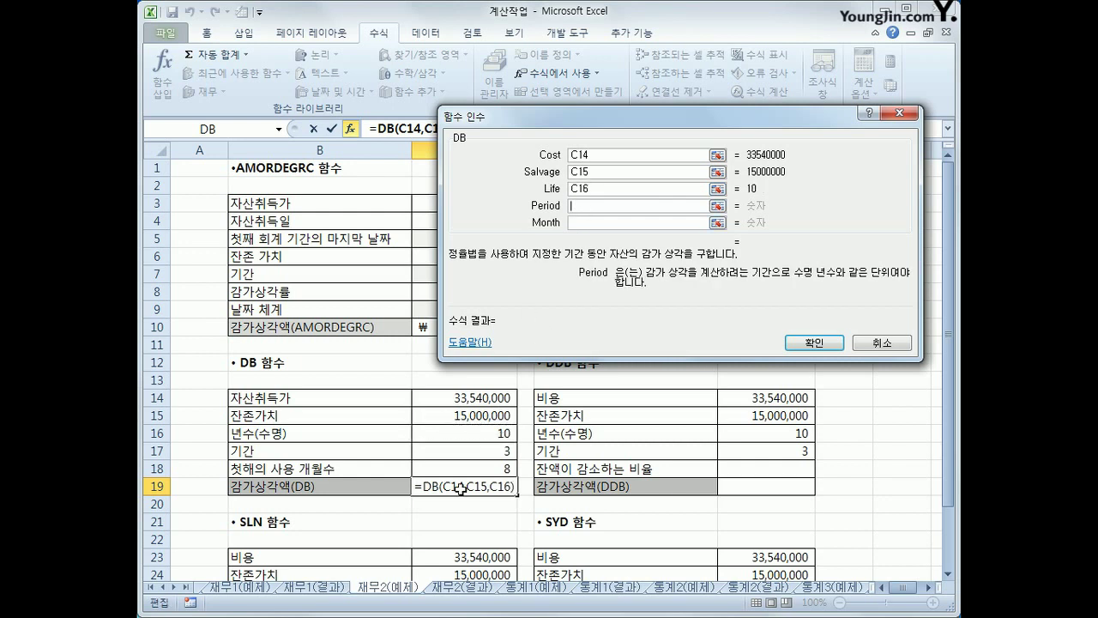
click(469, 451)
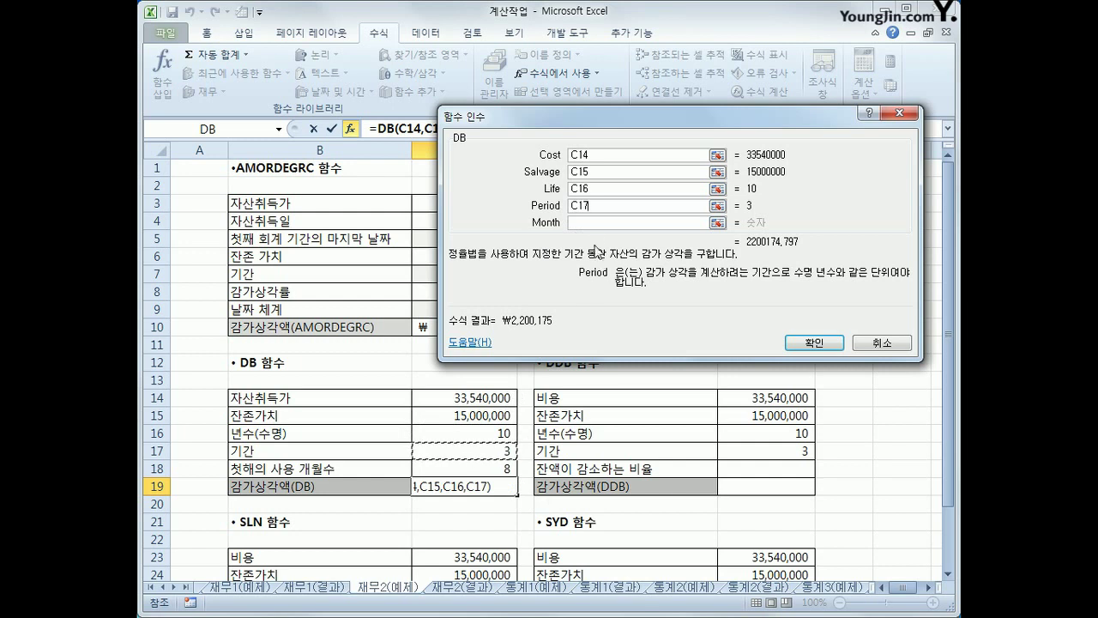
click(590, 222)
click(476, 468)
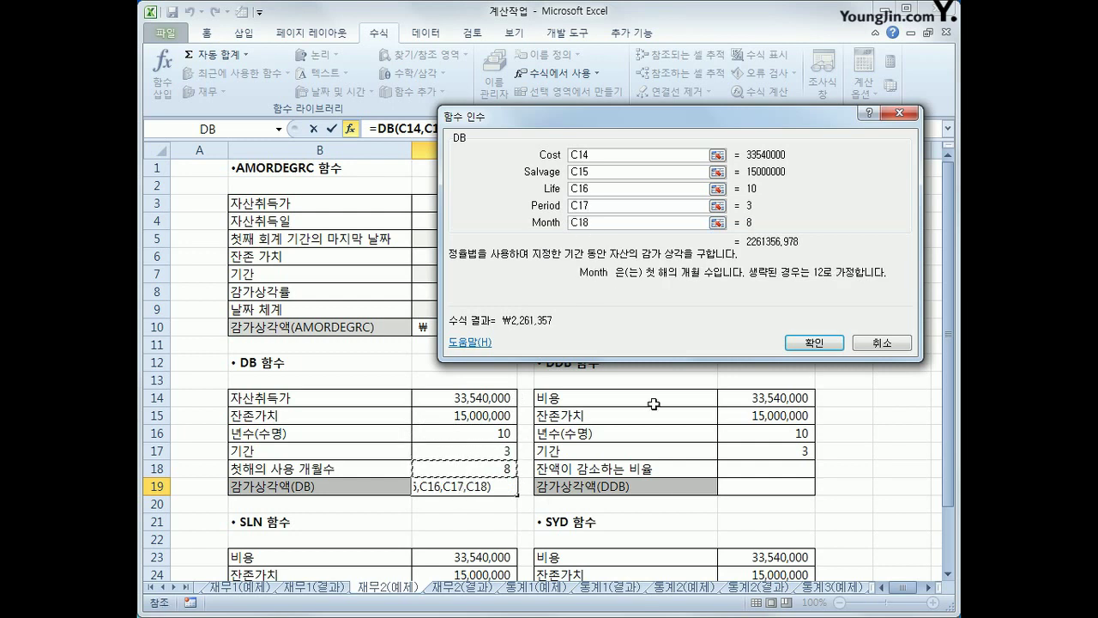
click(837, 348)
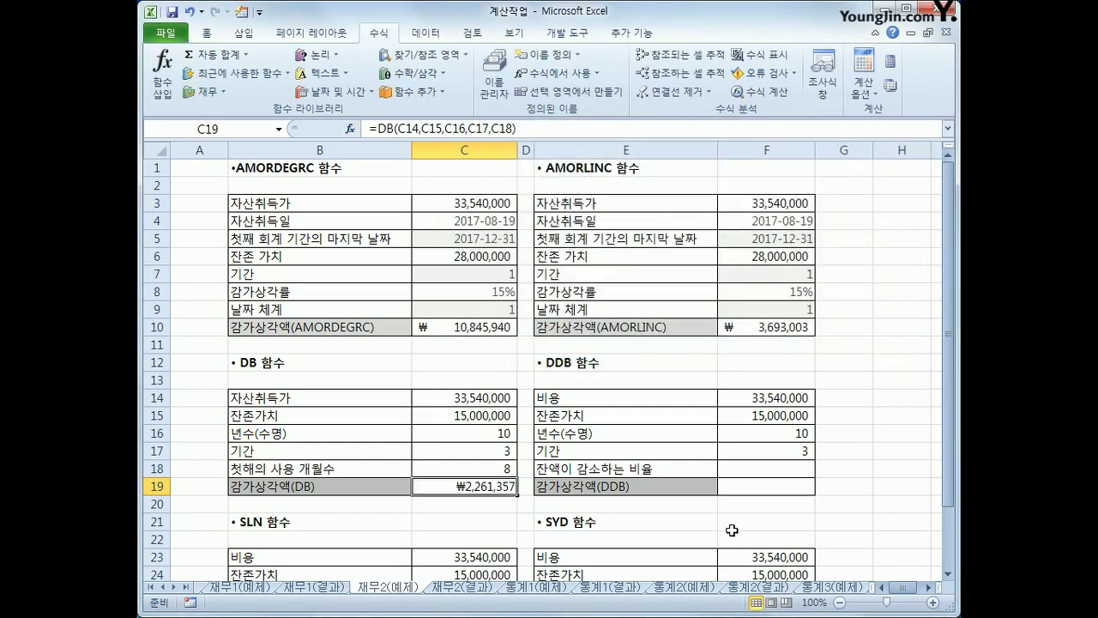
- Check the DDB input data in column F and start a DDB function in the 감가상각액(DDB) cell F19
click(756, 488)
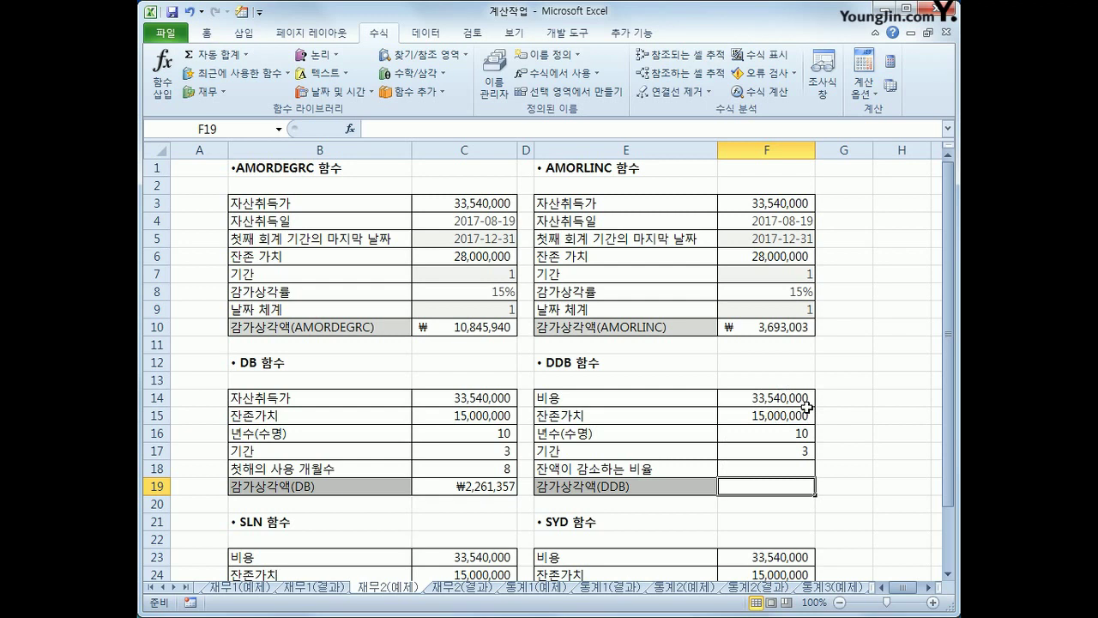
click(801, 434)
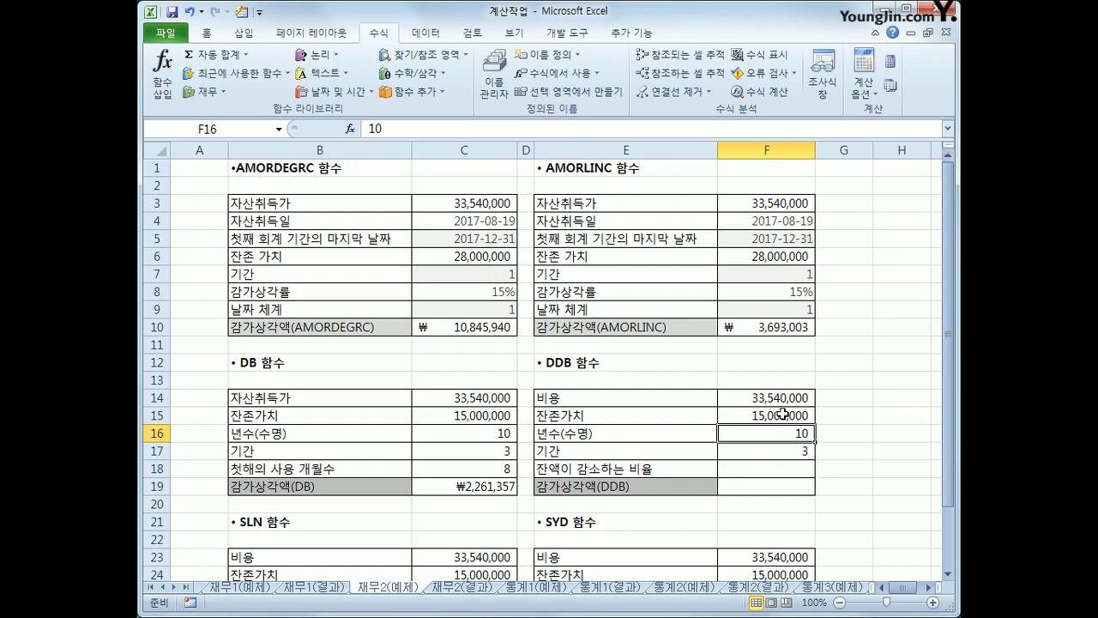
click(781, 415)
click(800, 448)
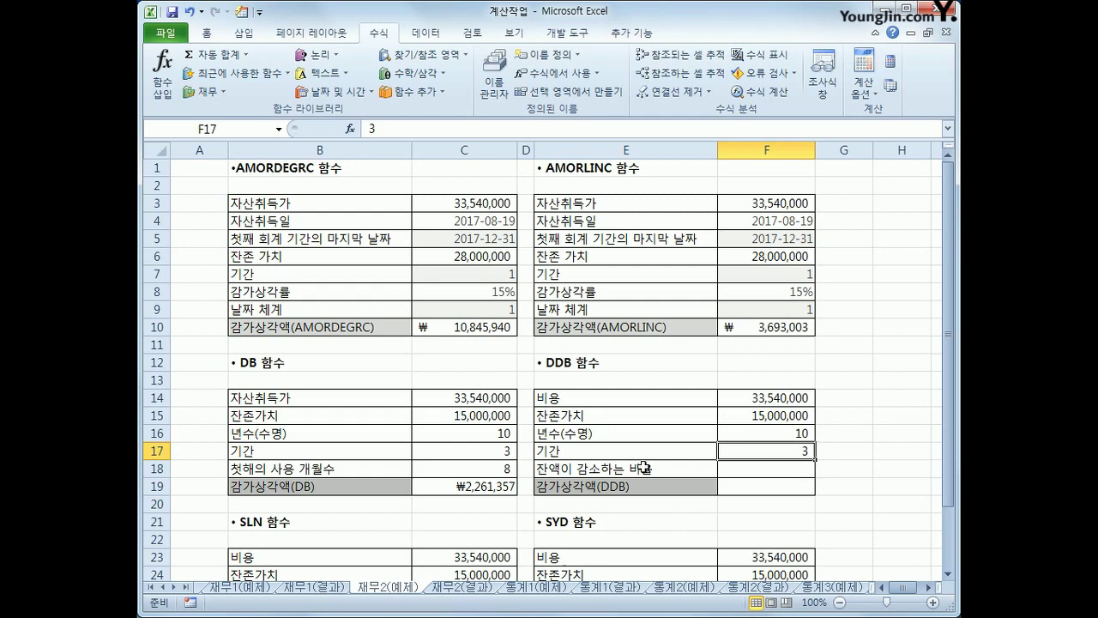
click(754, 486)
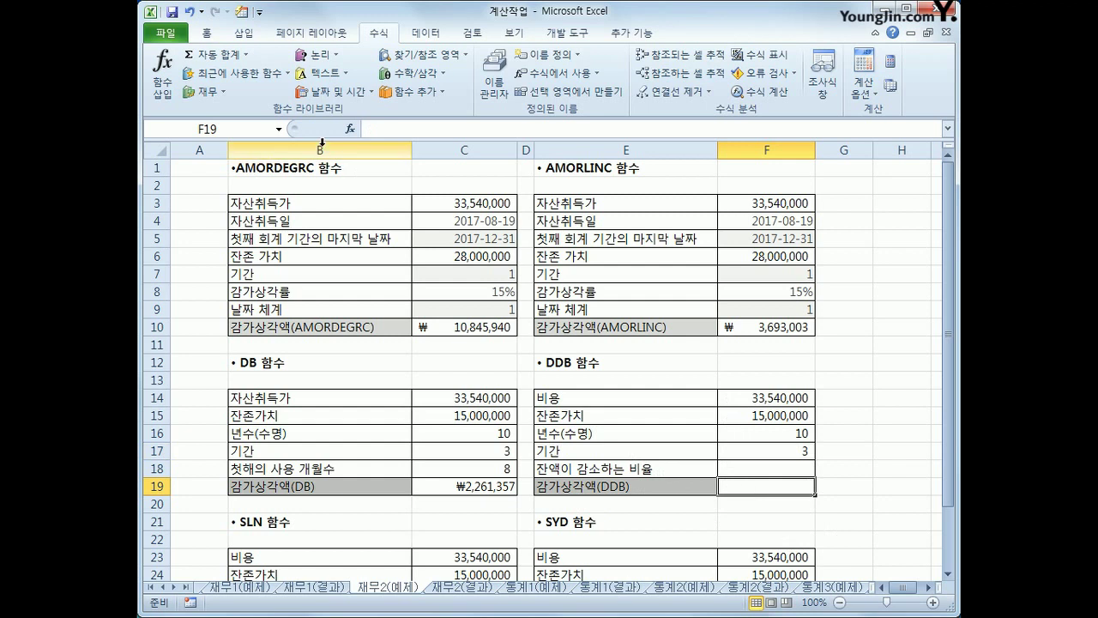
click(224, 89)
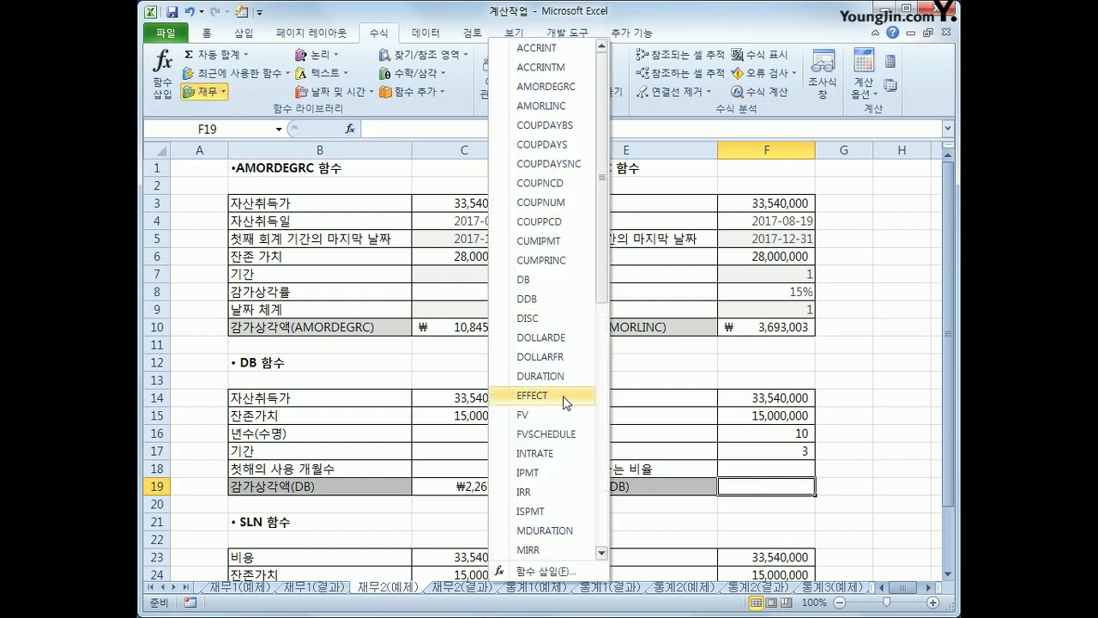
click(549, 302)
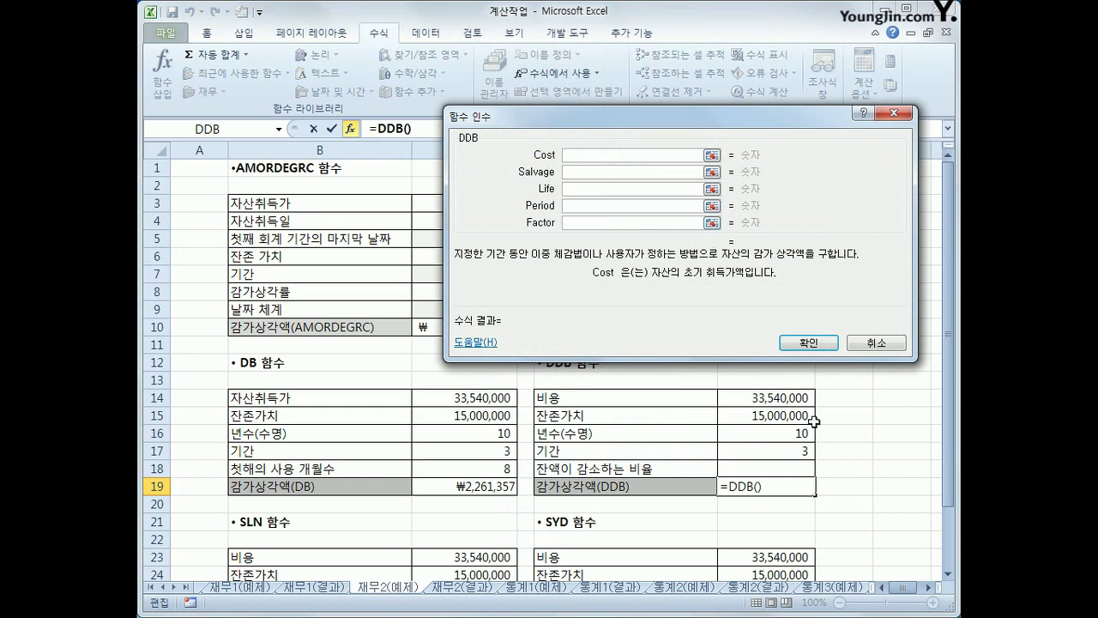
- Set the DDB arguments Cost to F14, Salvage to F15, Life to F16 and Period to F17, omit Factor, and complete the formula in F19
click(772, 398)
click(569, 171)
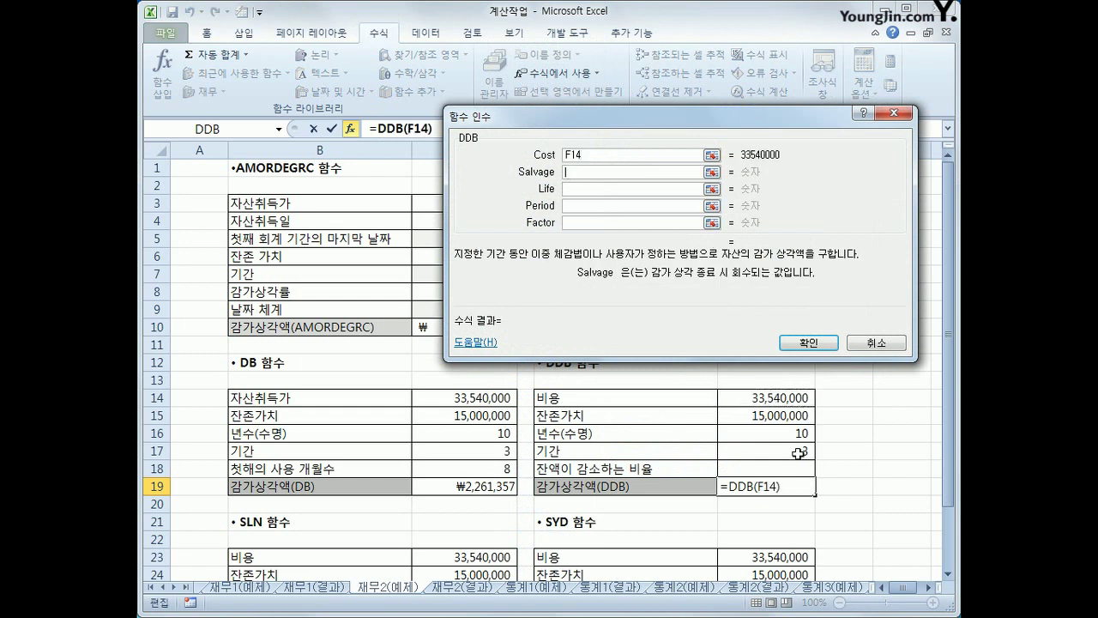
click(779, 416)
key(Tab)
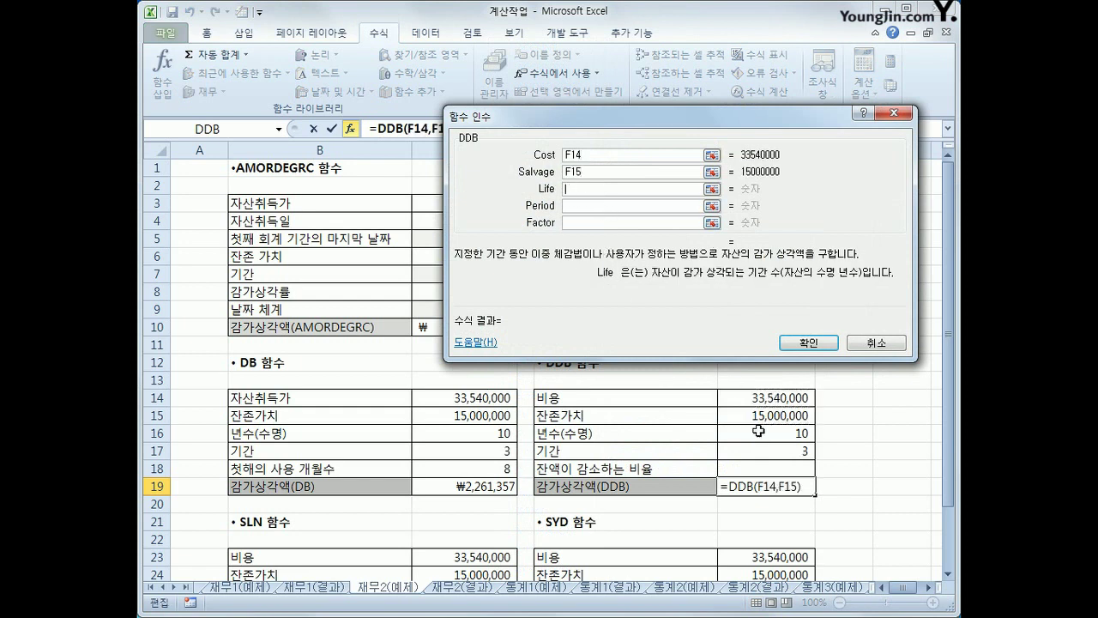
click(762, 437)
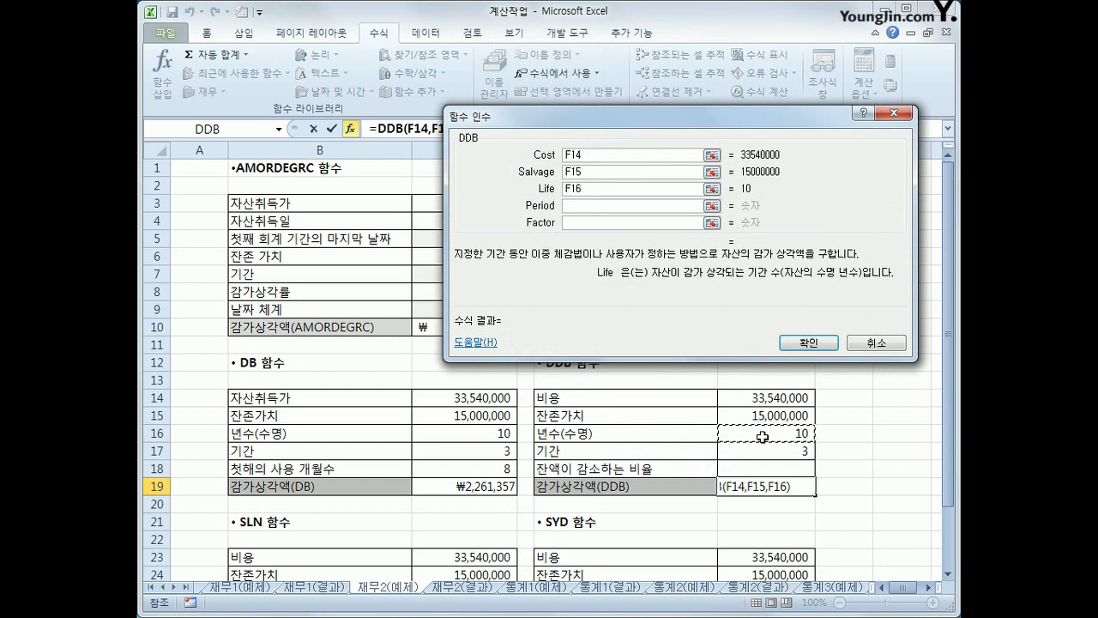
click(564, 207)
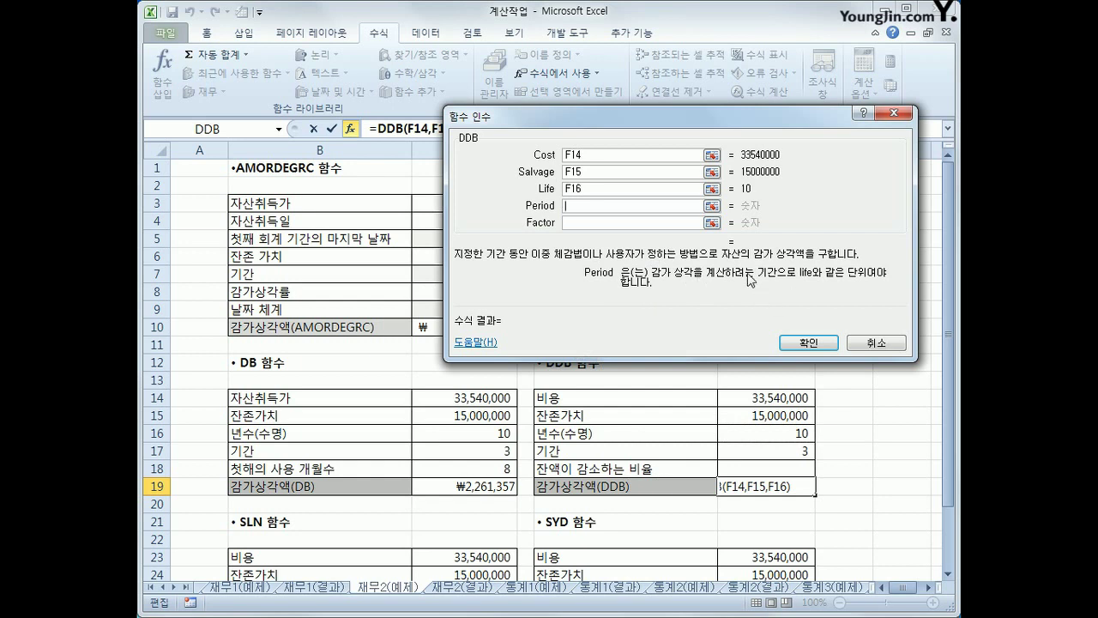
click(777, 449)
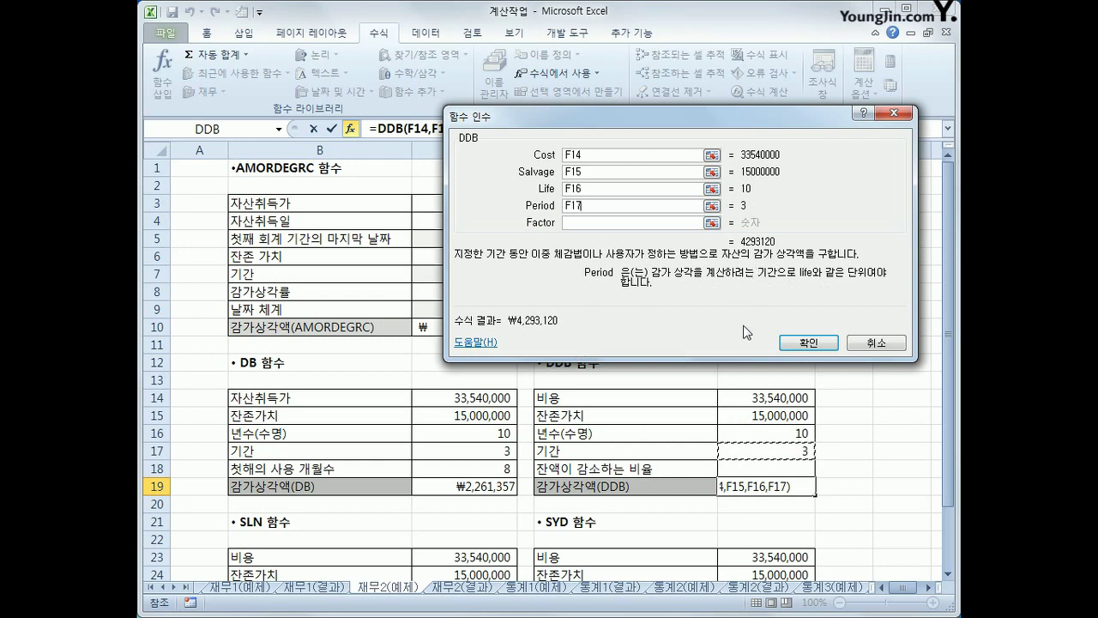
click(809, 342)
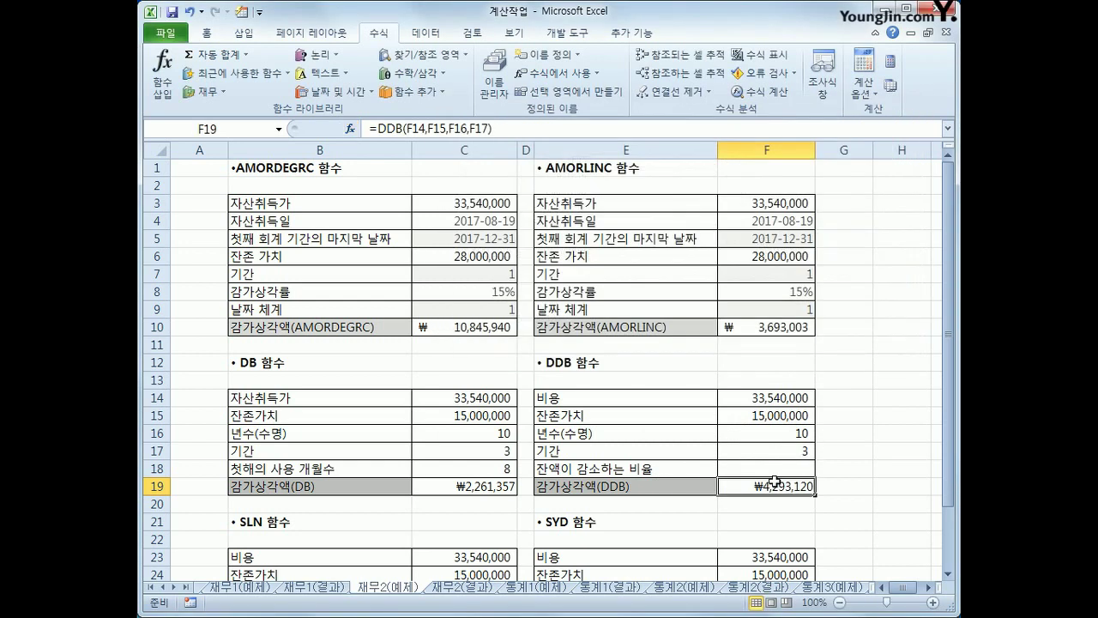
- Check the SLN input data in C23 to C25 and start an SLN function in the 감가상각액(SLN) cell C26
scroll(782, 481, down, 3)
click(478, 457)
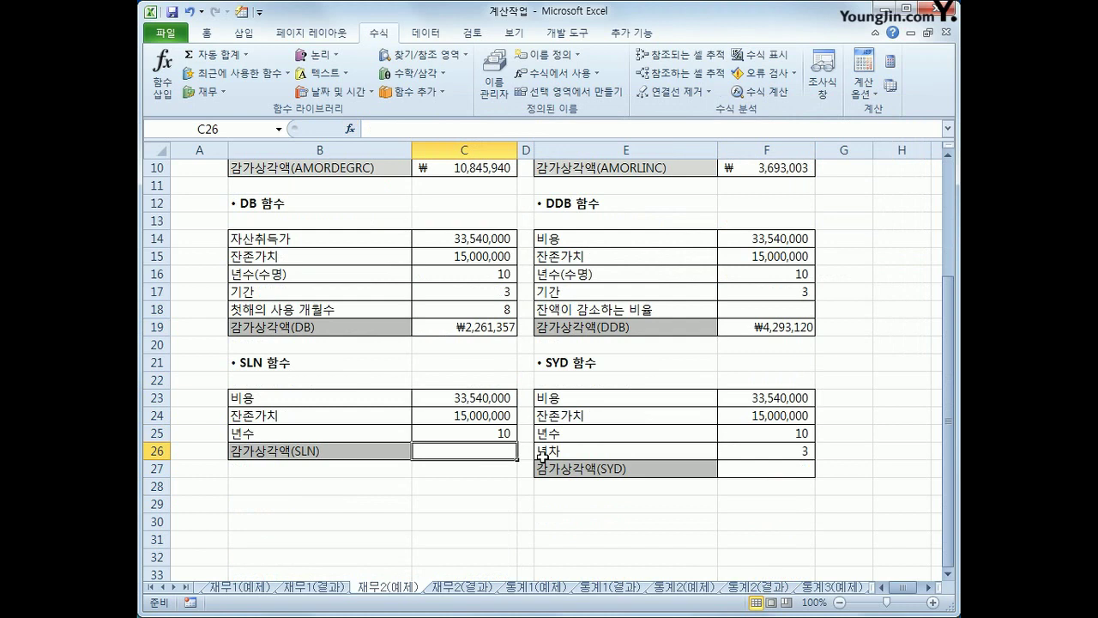
click(503, 399)
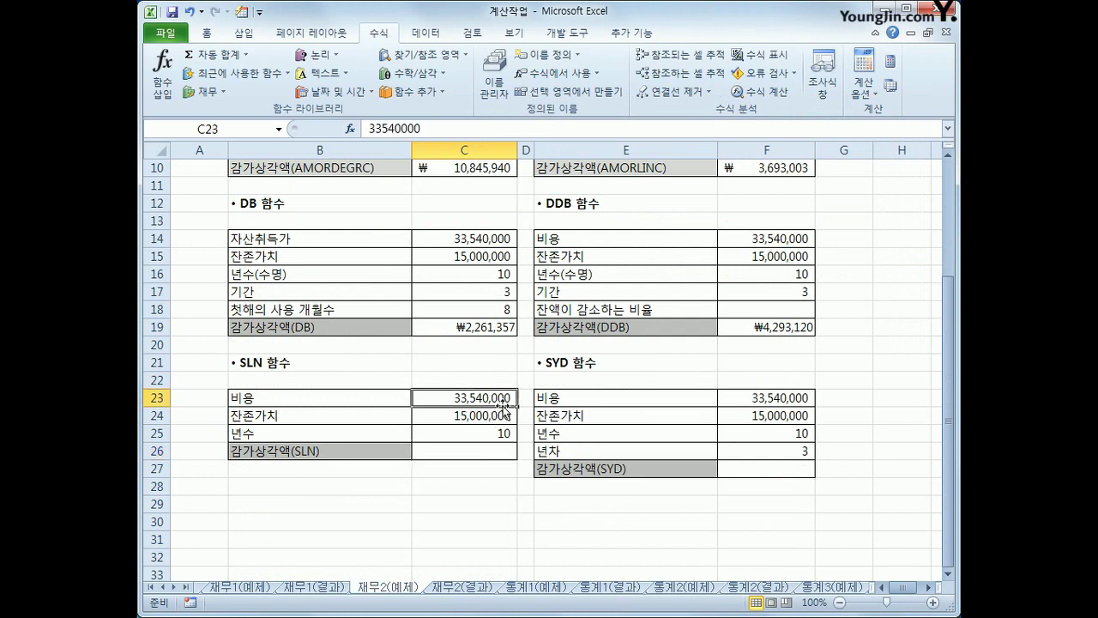
click(487, 434)
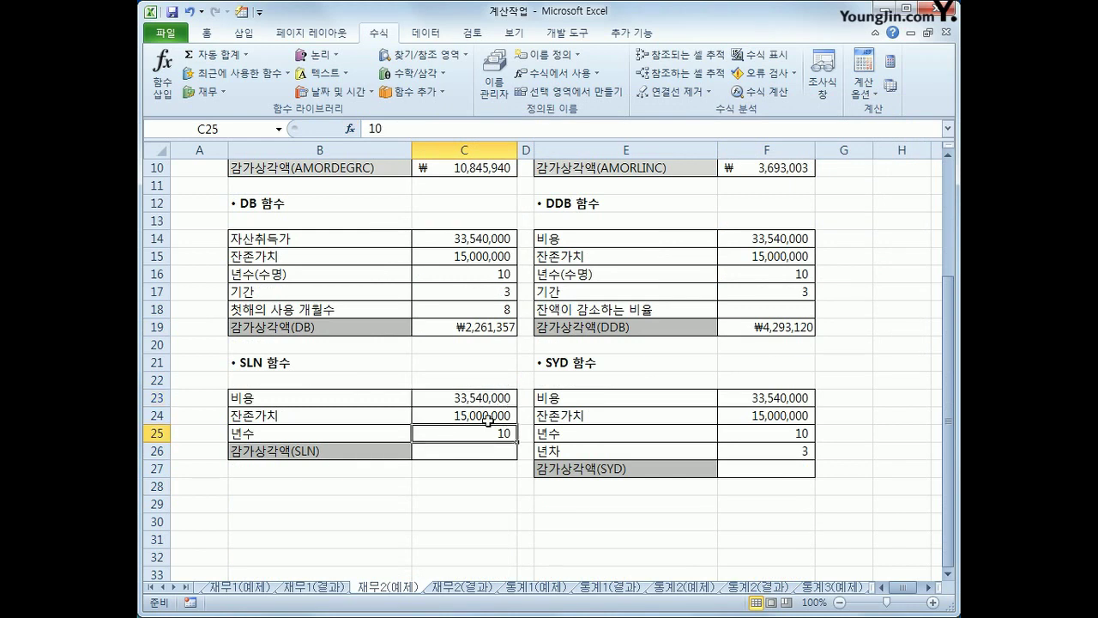
click(489, 417)
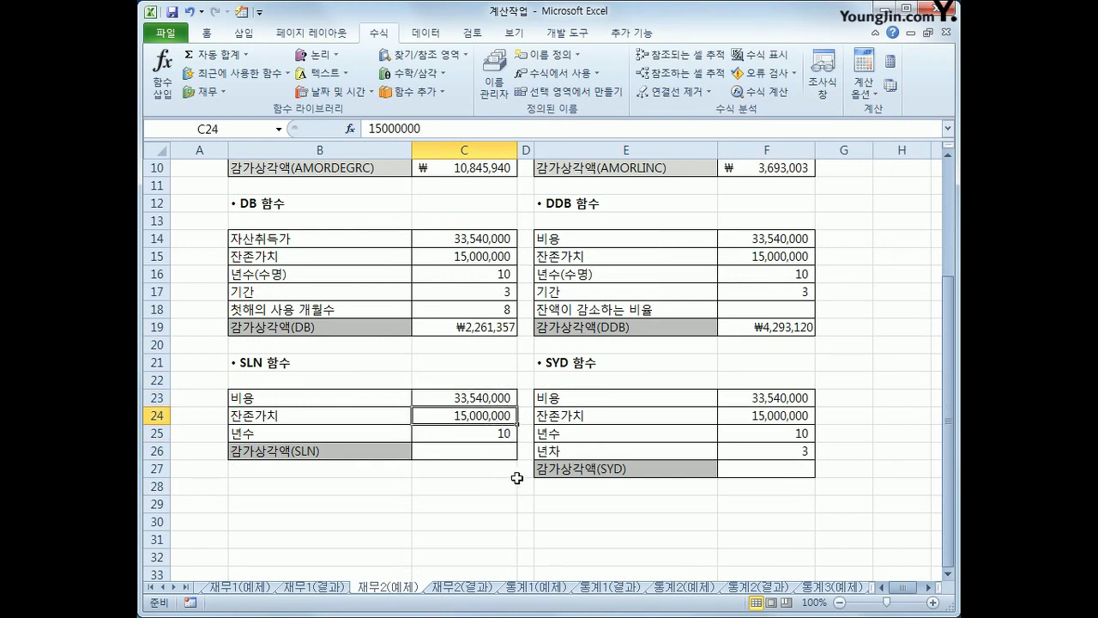
click(462, 453)
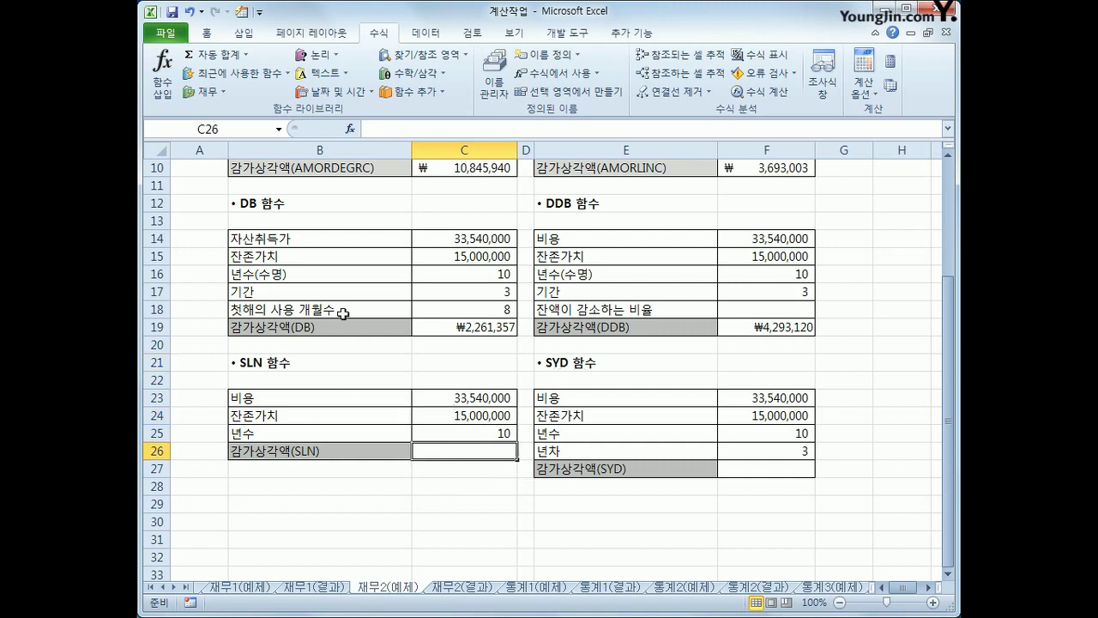
click(207, 96)
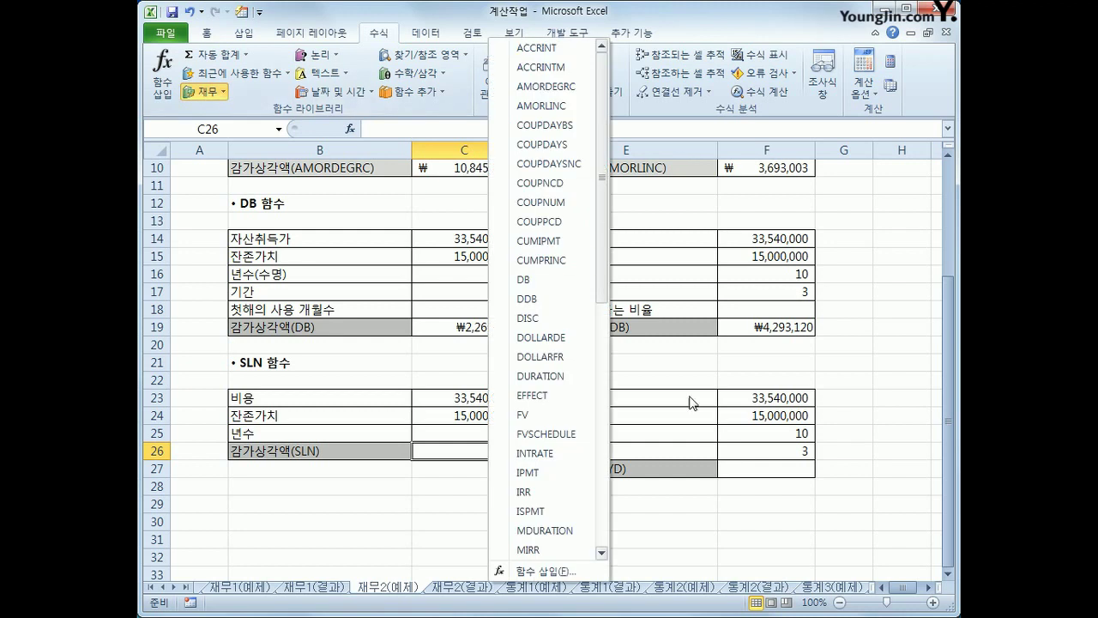
scroll(604, 403, down, 4)
drag(601, 400, 601, 480)
click(526, 462)
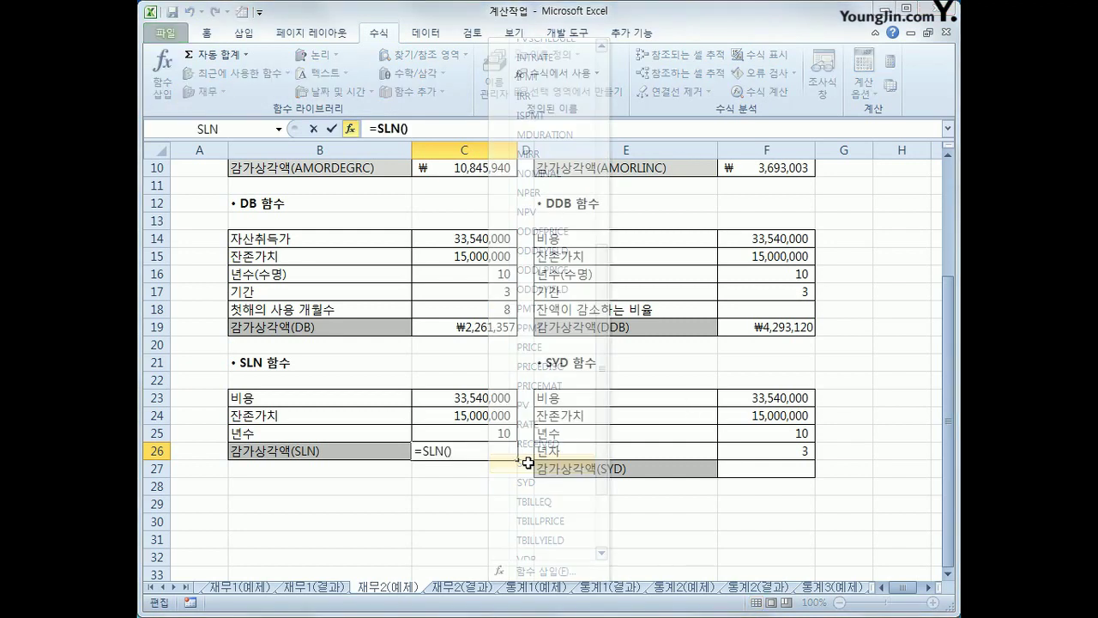
- Set the SLN arguments Cost to C23, Salvage to C24 and Life to C25, and complete the formula in C26
click(442, 398)
key(Tab)
click(487, 415)
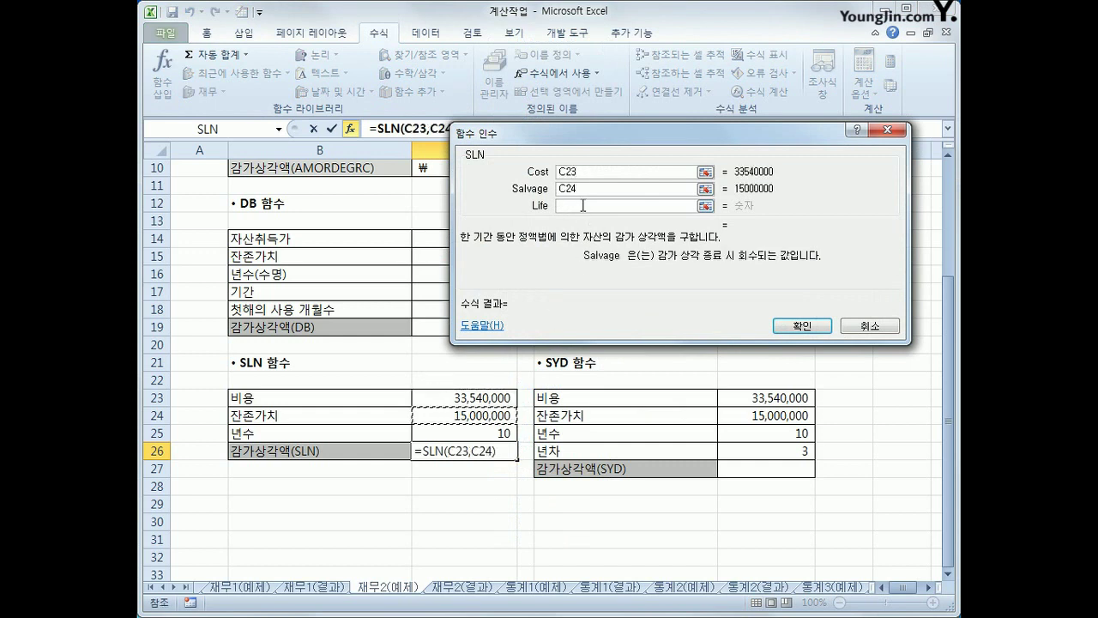
key(Tab)
click(502, 429)
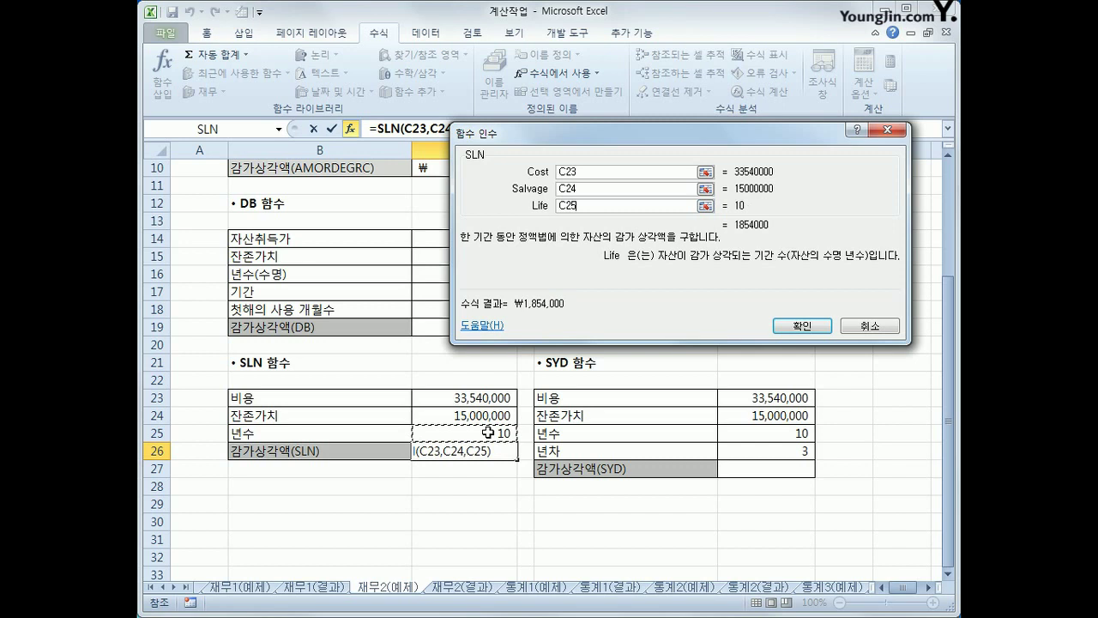
click(799, 327)
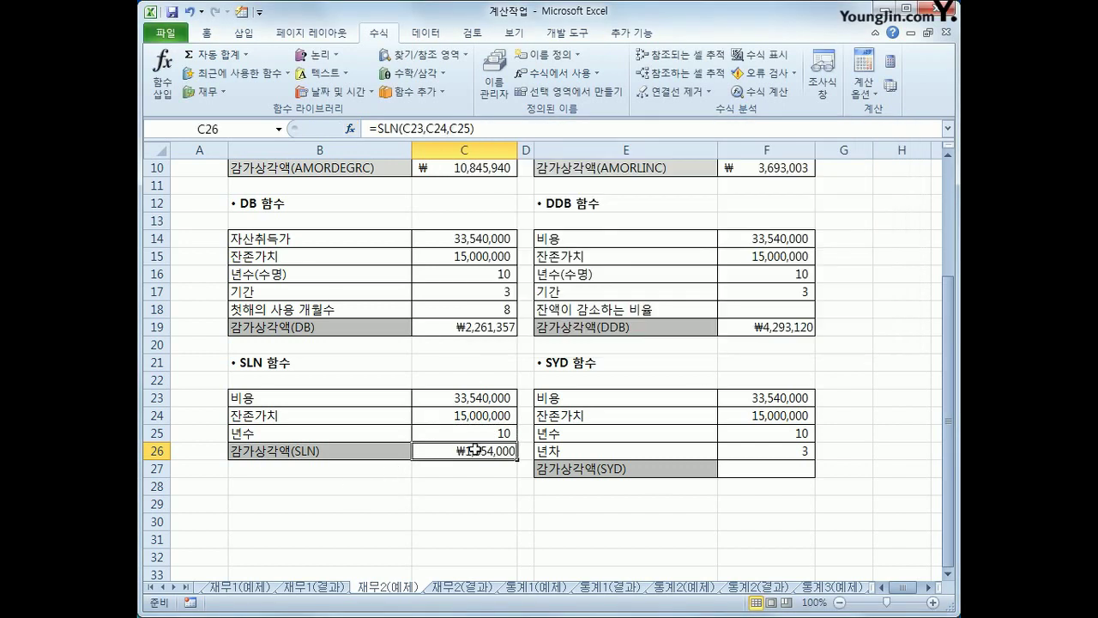
- Start a SYD function in the 감가상각액(SYD) cell F27 with Cost set to F23 and Salvage to F24
click(786, 476)
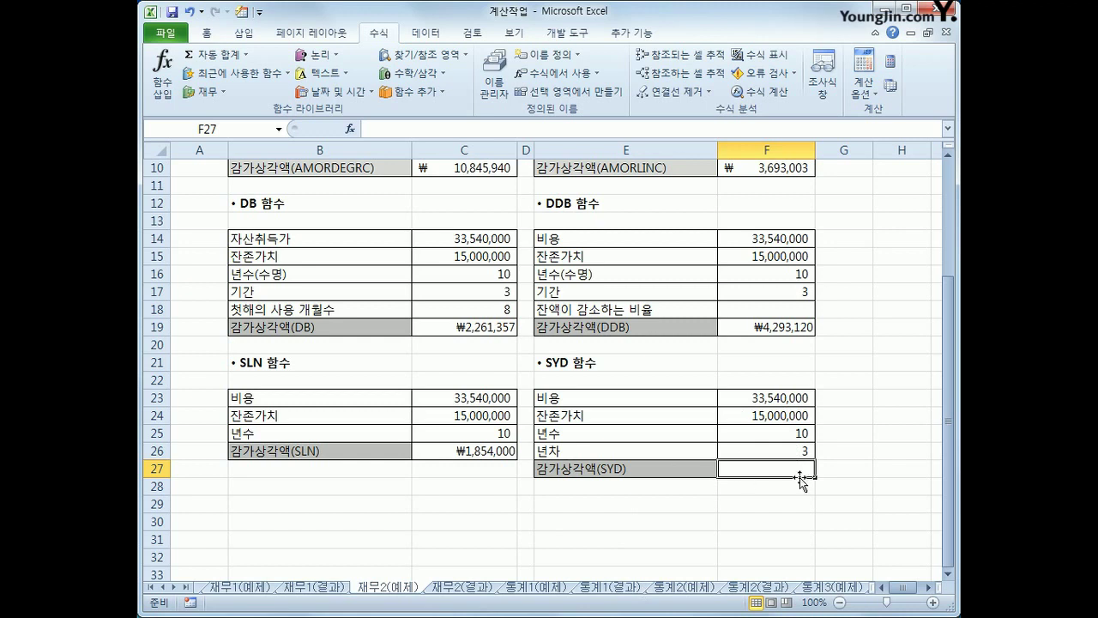
click(202, 93)
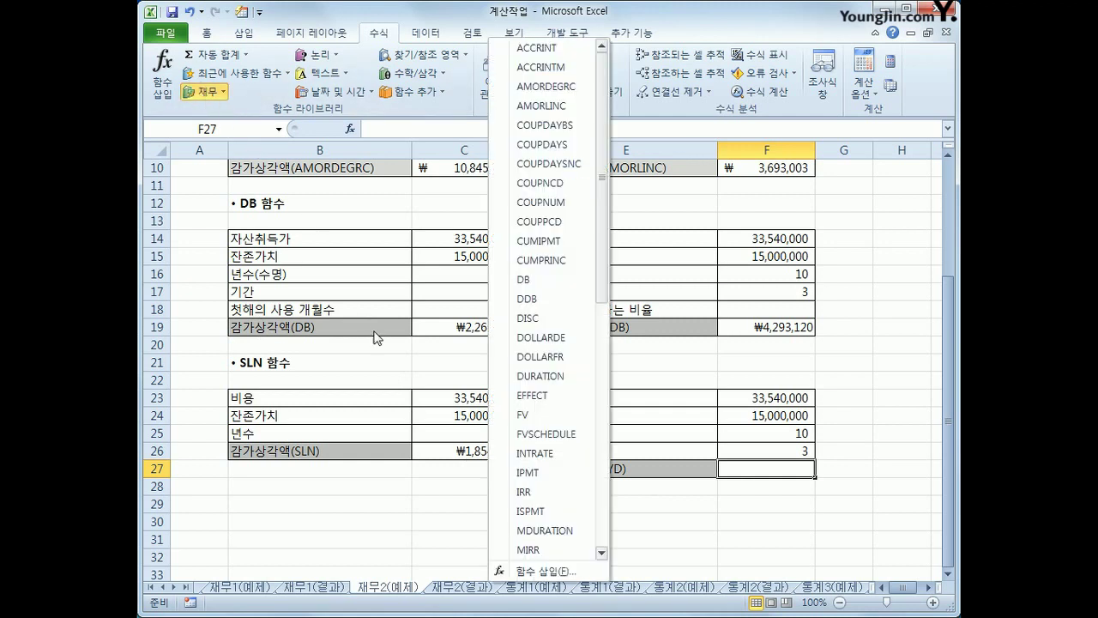
drag(605, 273, 596, 491)
click(566, 452)
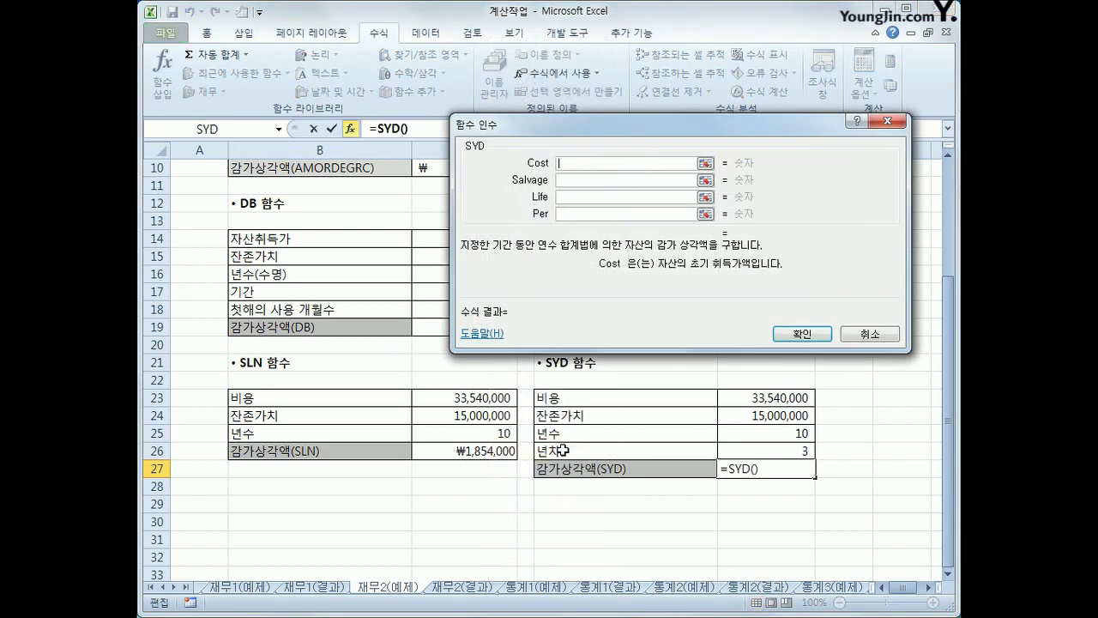
click(734, 403)
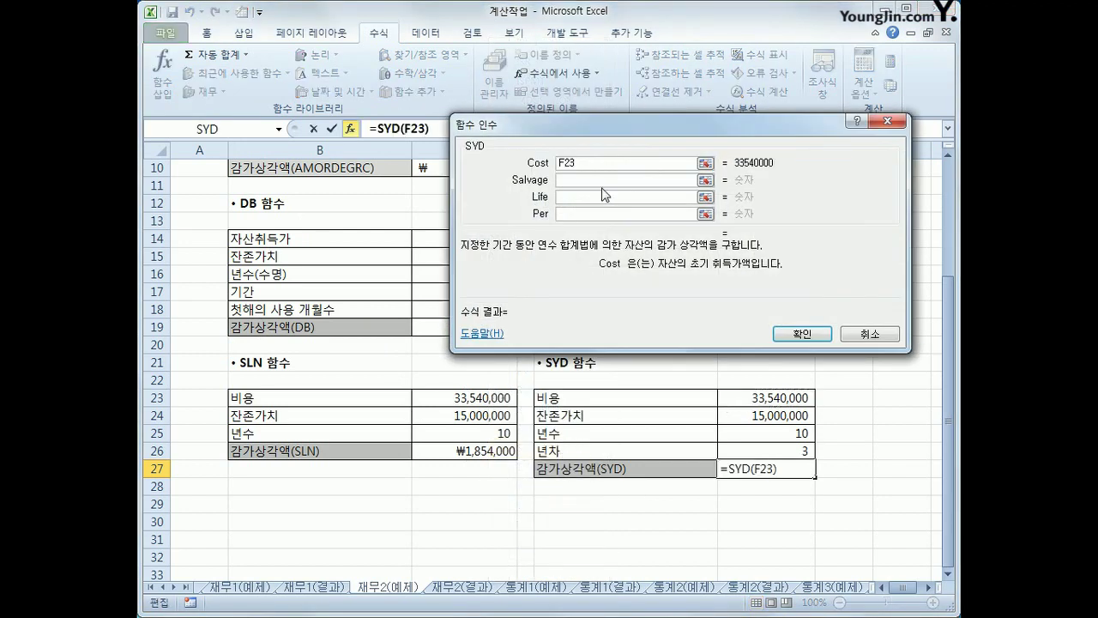
click(605, 180)
click(762, 416)
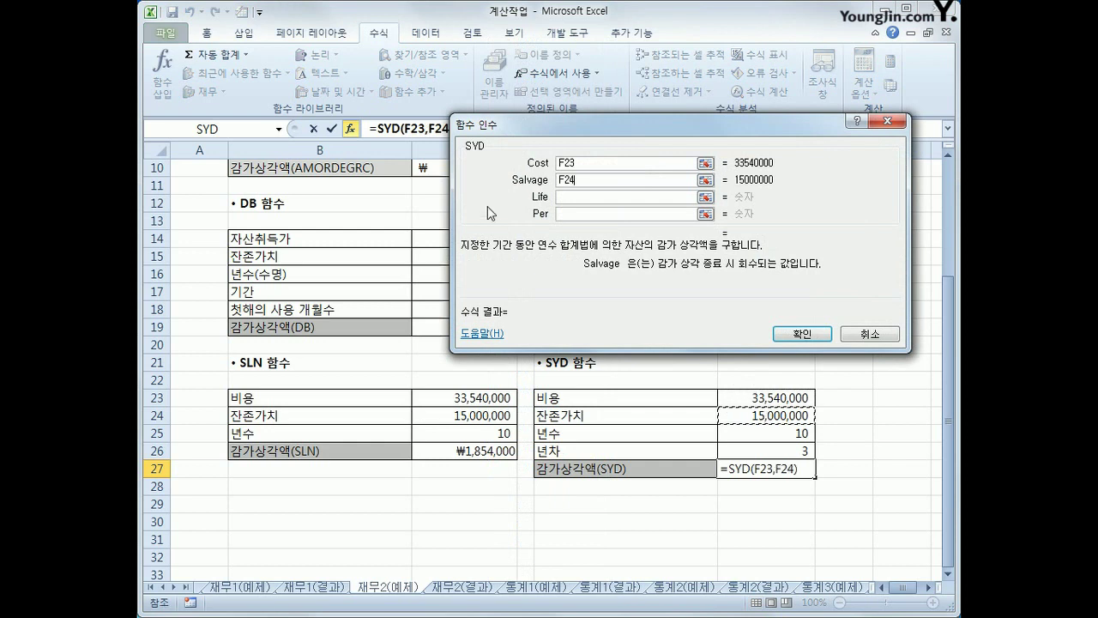
- Set the SYD arguments Life to F25 and Per to F26, and complete the formula in F27
click(562, 198)
click(738, 430)
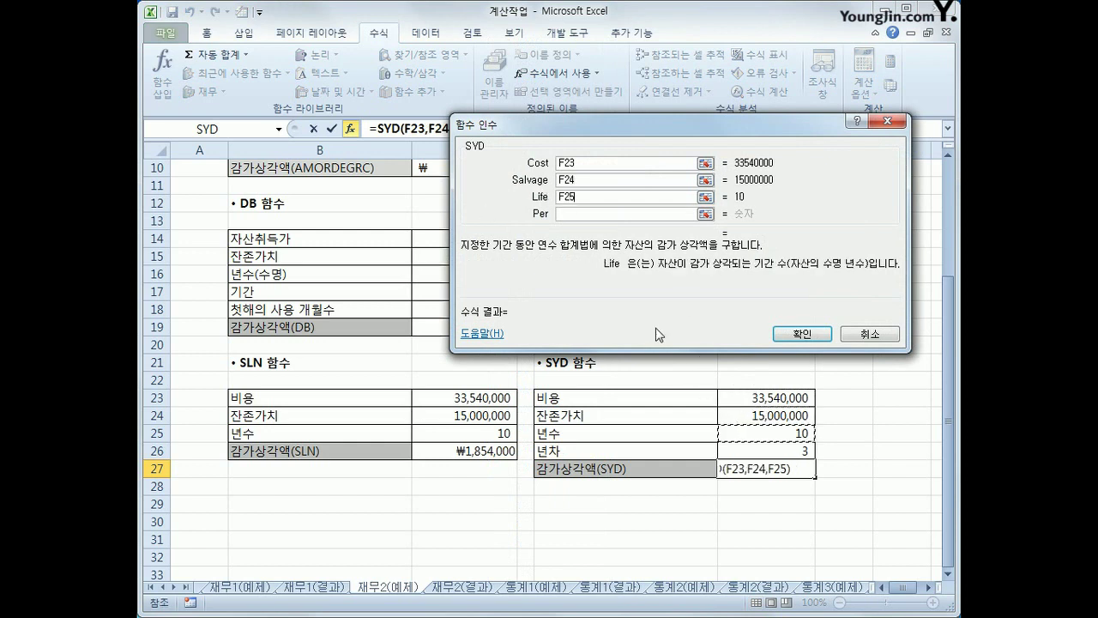
click(589, 214)
click(791, 453)
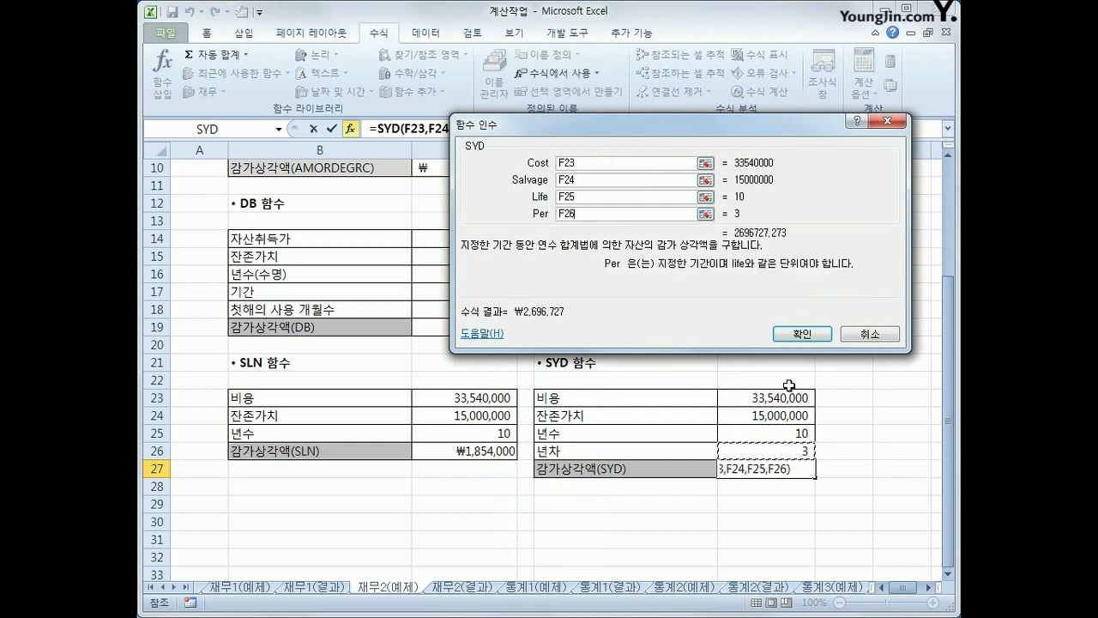
click(802, 334)
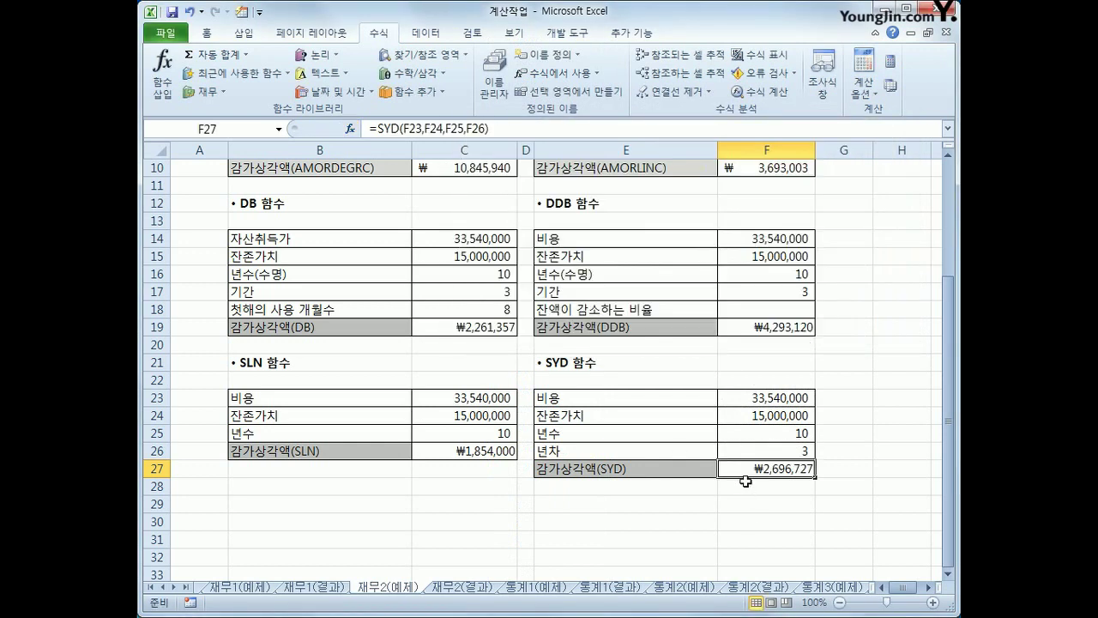
scroll(687, 461, up, 3)
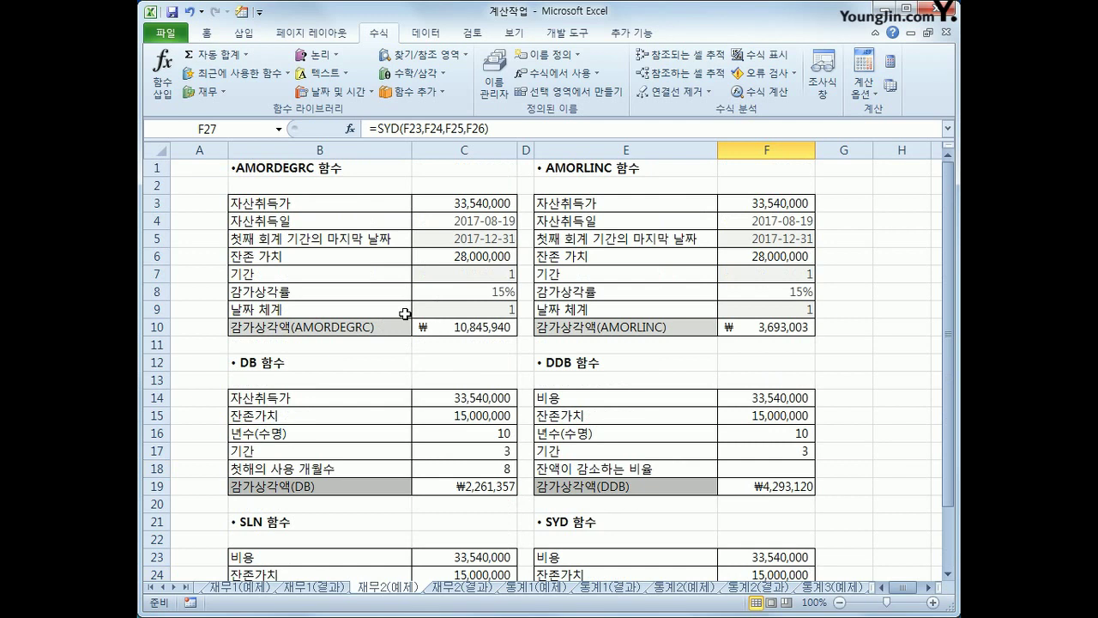
scroll(405, 313, down, 2)
scroll(407, 343, up, 2)
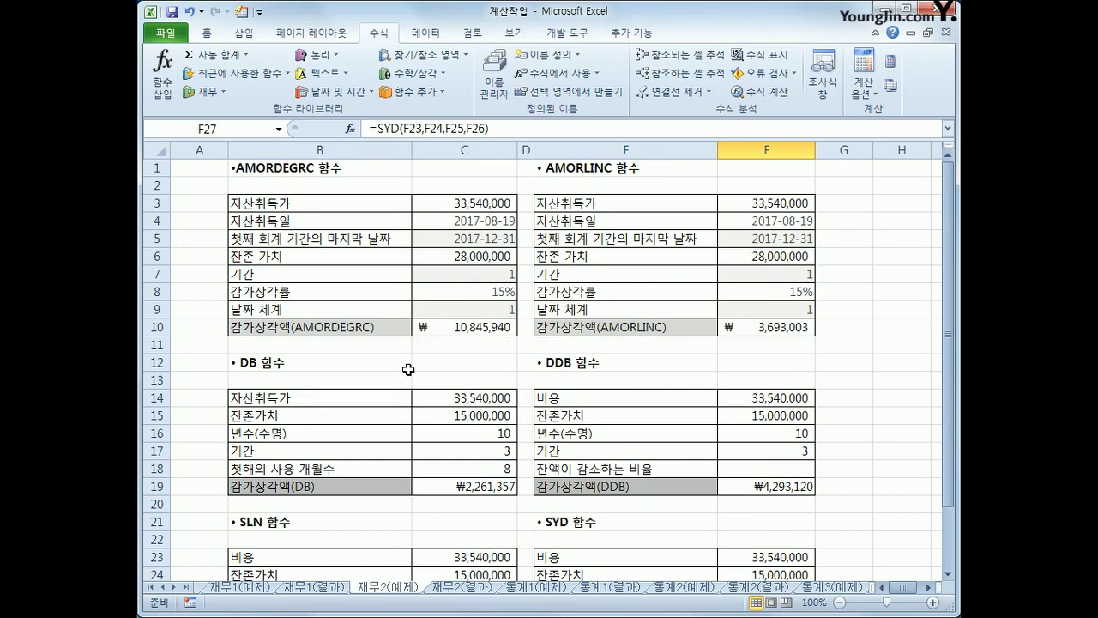